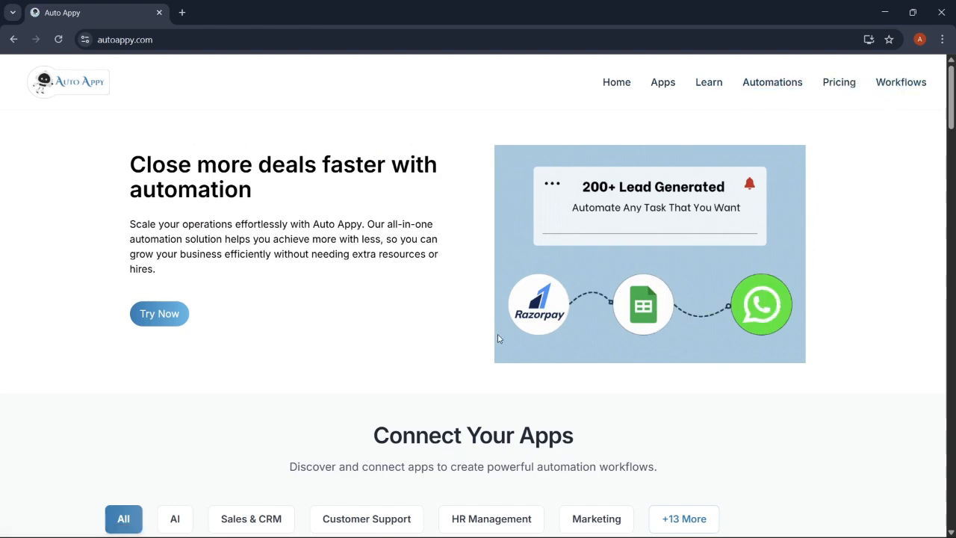
# - Scroll the autoappy.com homepage past Connect Your Apps and Set Up Your Automations toward Pricing Plans
pyautogui.scroll(-2, 499, 342)
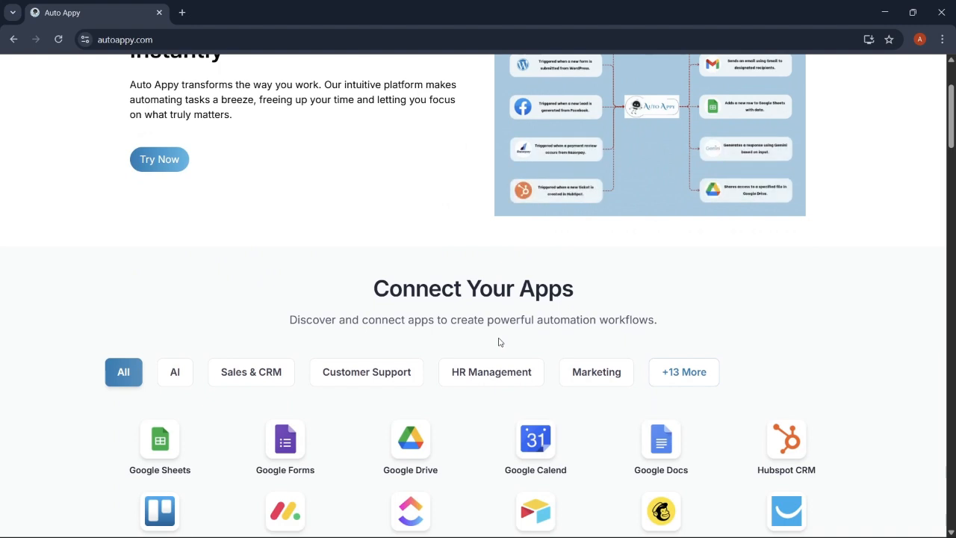
pyautogui.scroll(-2, 499, 342)
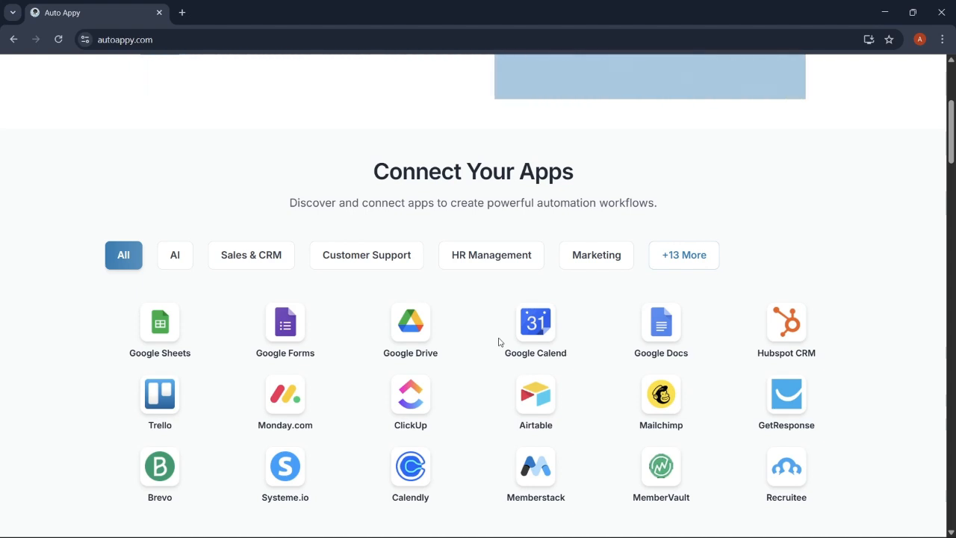
pyautogui.scroll(-4, 499, 341)
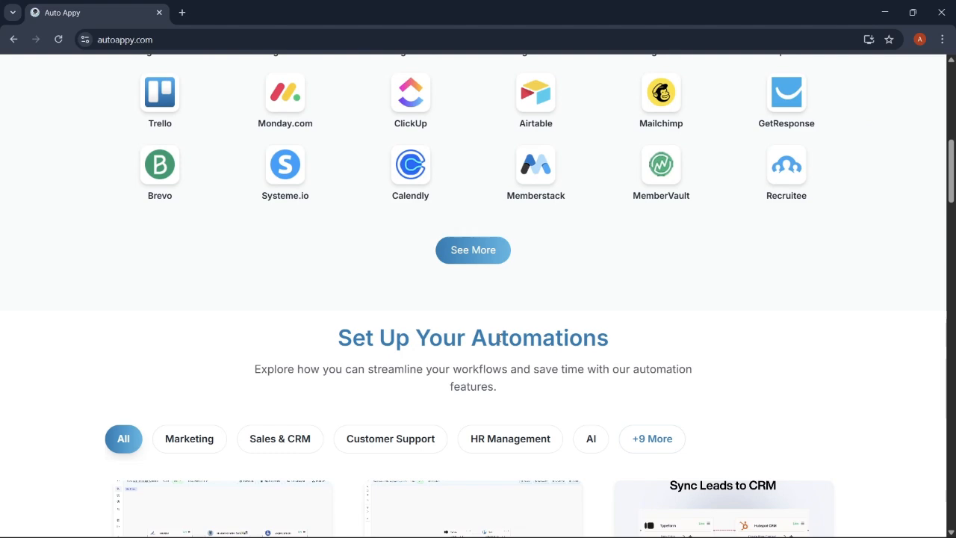
pyautogui.scroll(-3, 499, 337)
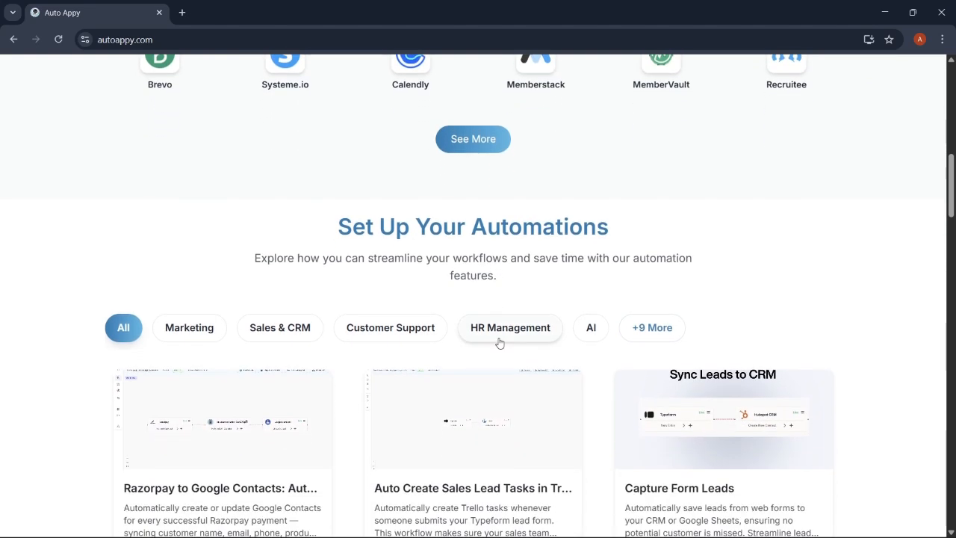
pyautogui.scroll(-2, 499, 342)
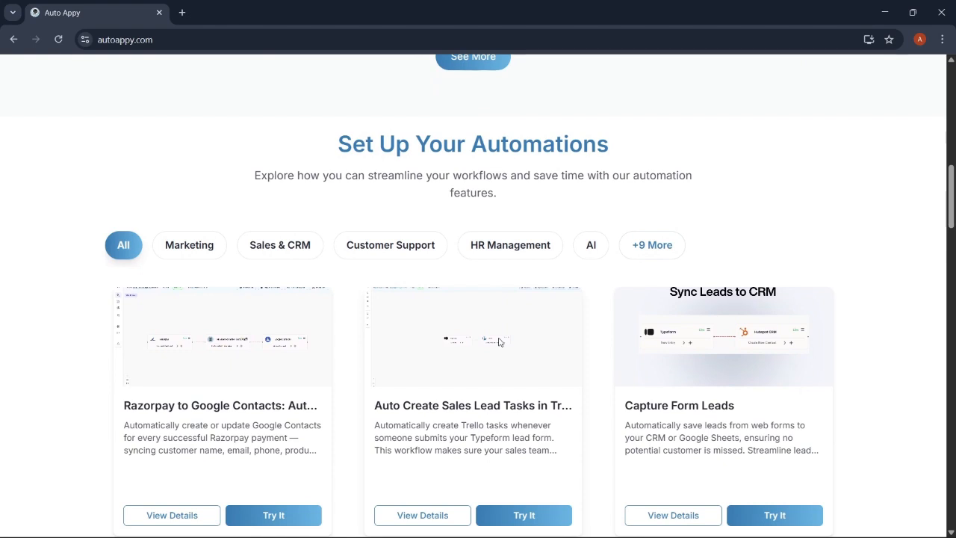
pyautogui.scroll(-2, 499, 342)
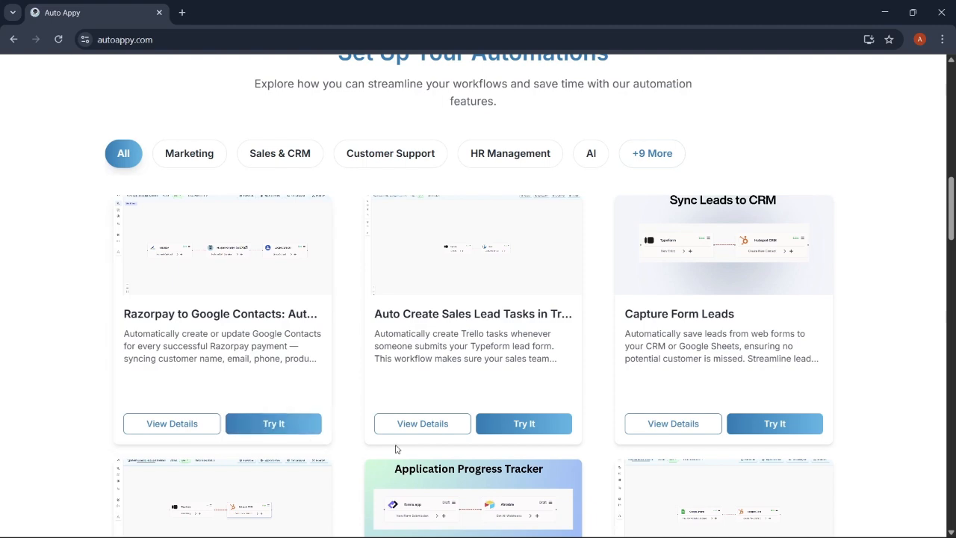
pyautogui.scroll(-10, 395, 404)
pyautogui.scroll(-6, 396, 448)
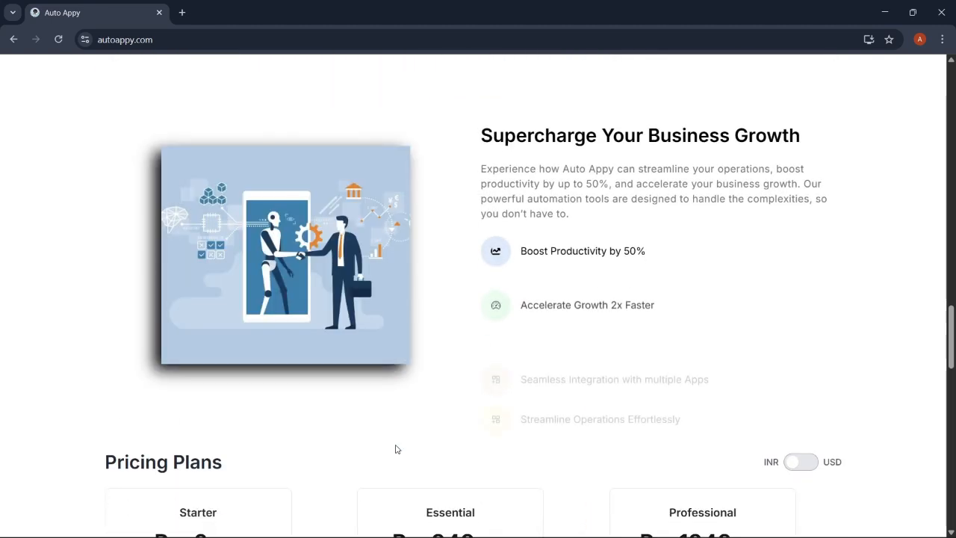
# - Look over the Starter, Essential and Professional plans, then return to the hero carousel at the top
pyautogui.scroll(-2, 396, 448)
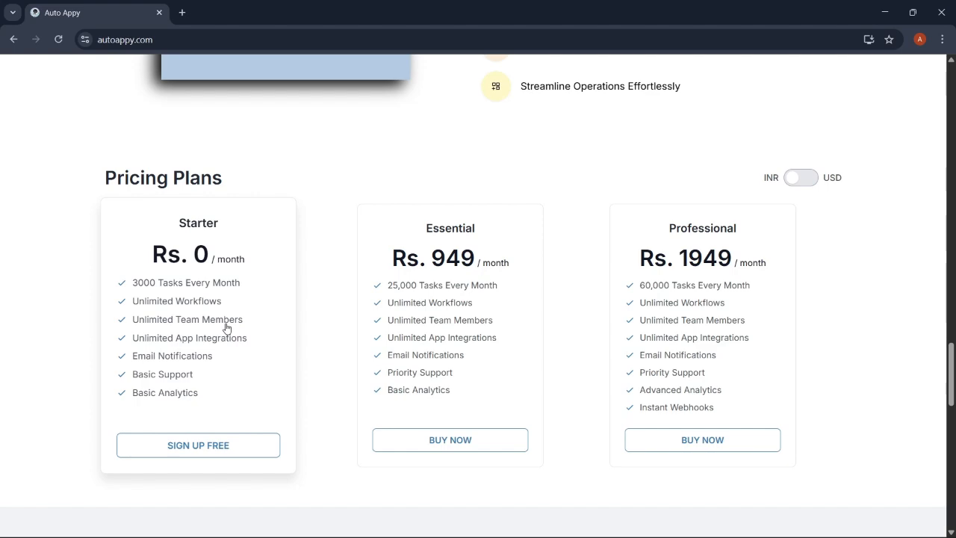
pyautogui.scroll(10, 391, 192)
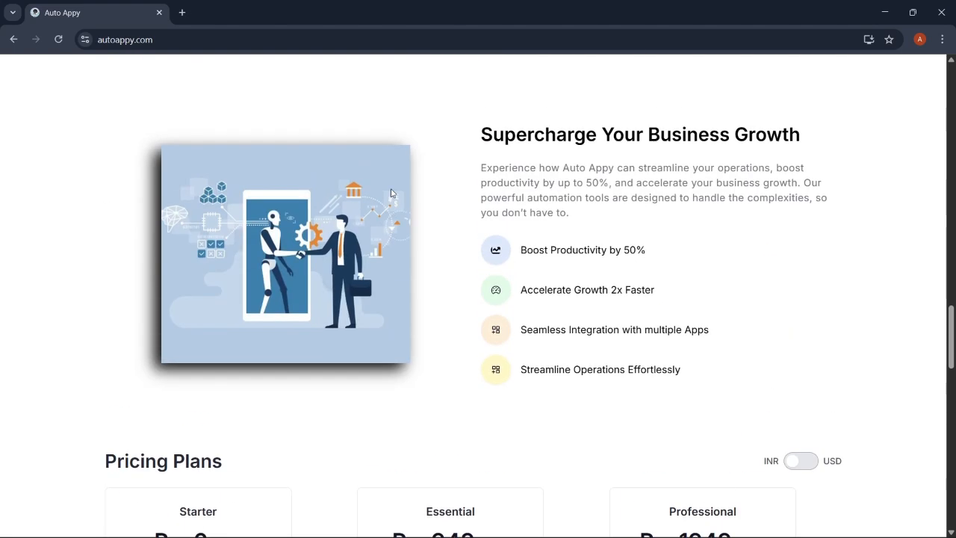
pyautogui.scroll(10, 390, 192)
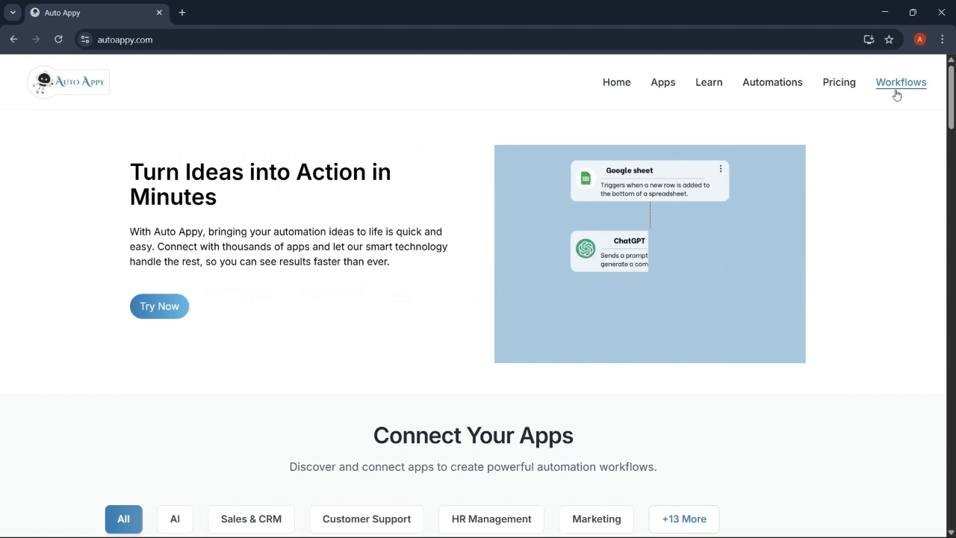
# - Add a new workflow named 'Google Form to Mysql Automation' from the Workflows dashboard and save it
pyautogui.click(897, 94)
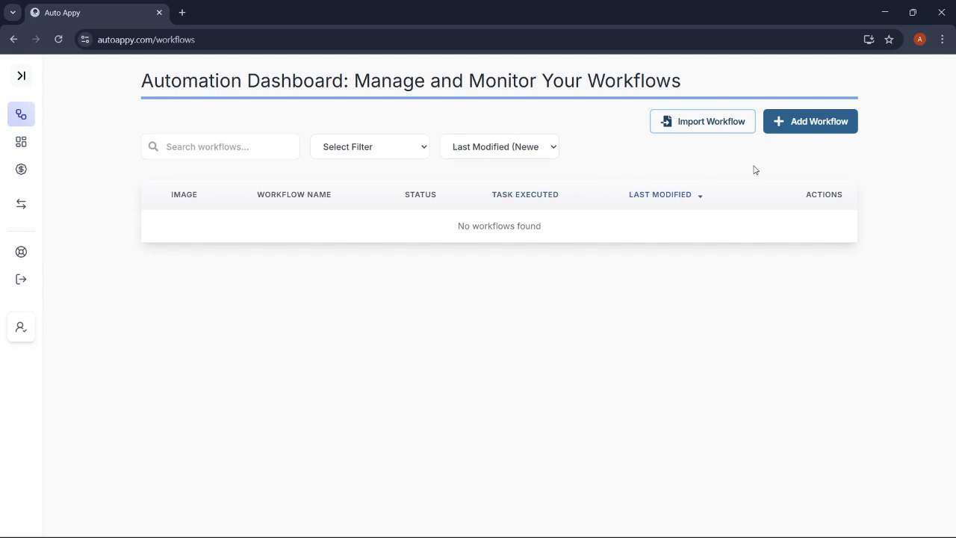
pyautogui.click(819, 120)
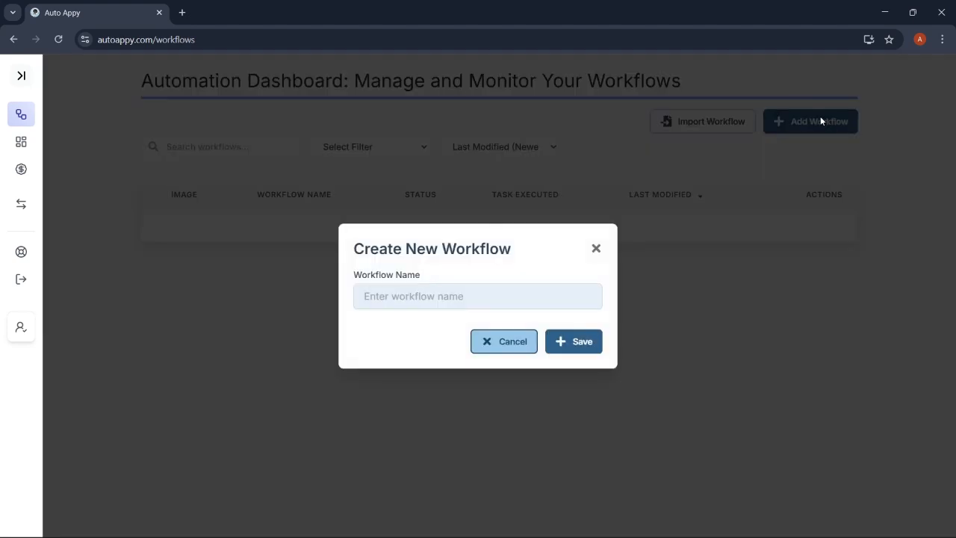
pyautogui.click(593, 299)
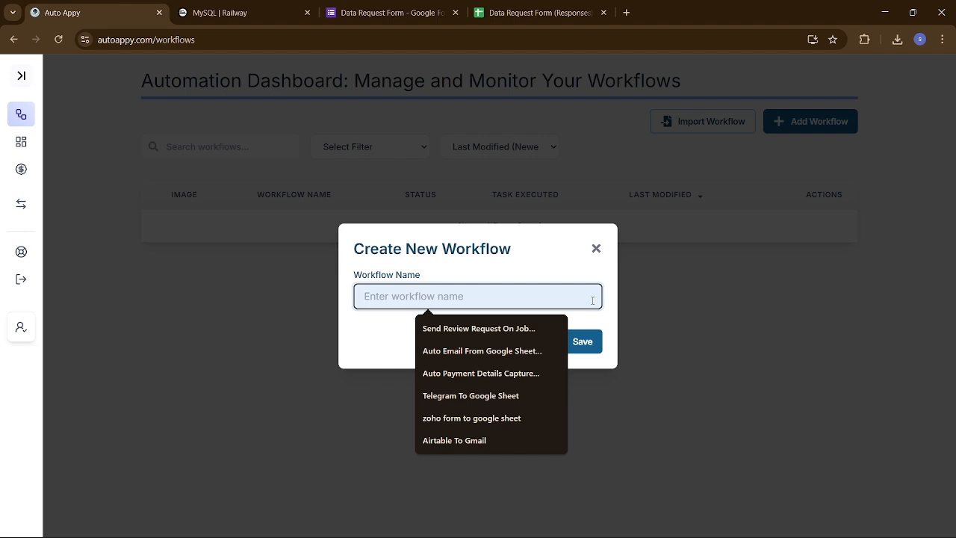
pyautogui.write('g')
pyautogui.write('oo')
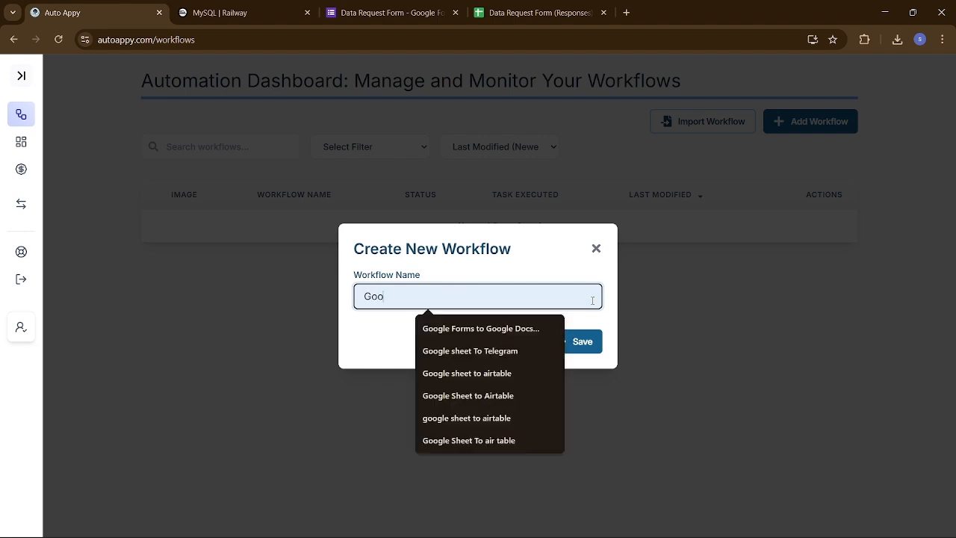
pyautogui.write('gle For')
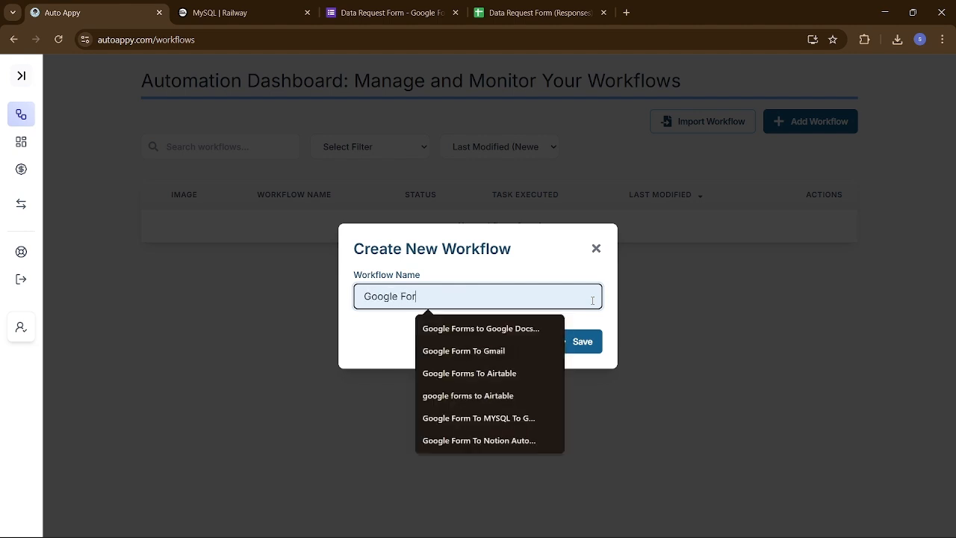
pyautogui.write('m to My')
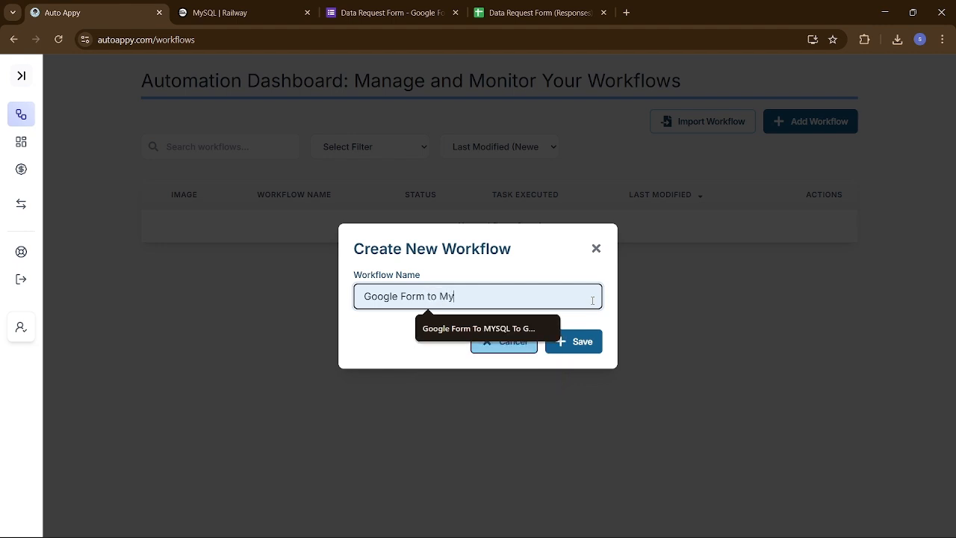
pyautogui.write('sql Automation')
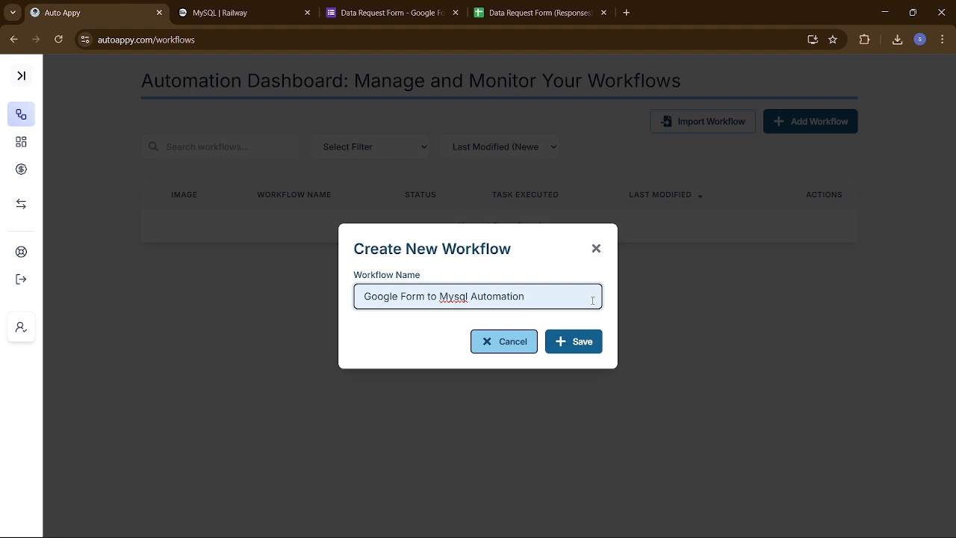
pyautogui.click(584, 343)
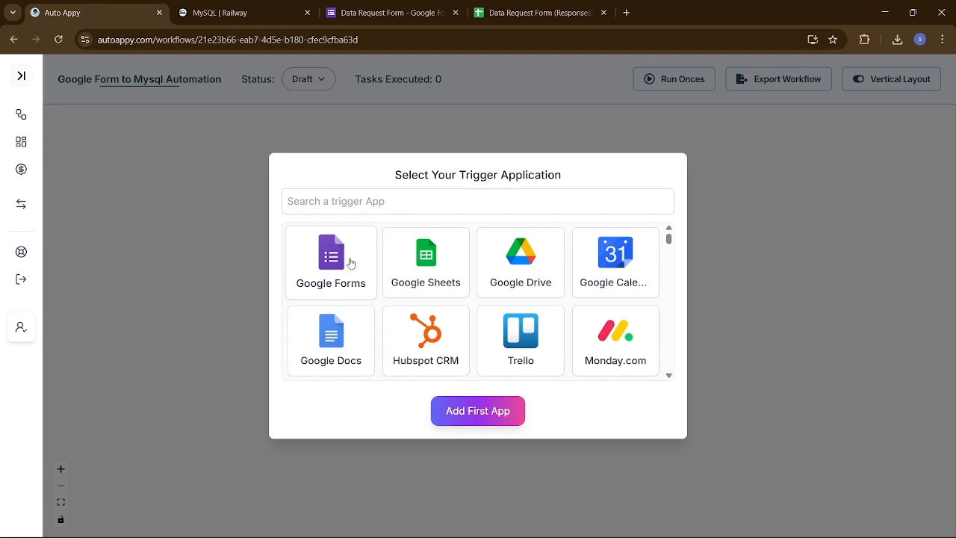
# - Add Google Forms with 'New Response Received' as the first app, then drag its node left
pyautogui.click(333, 267)
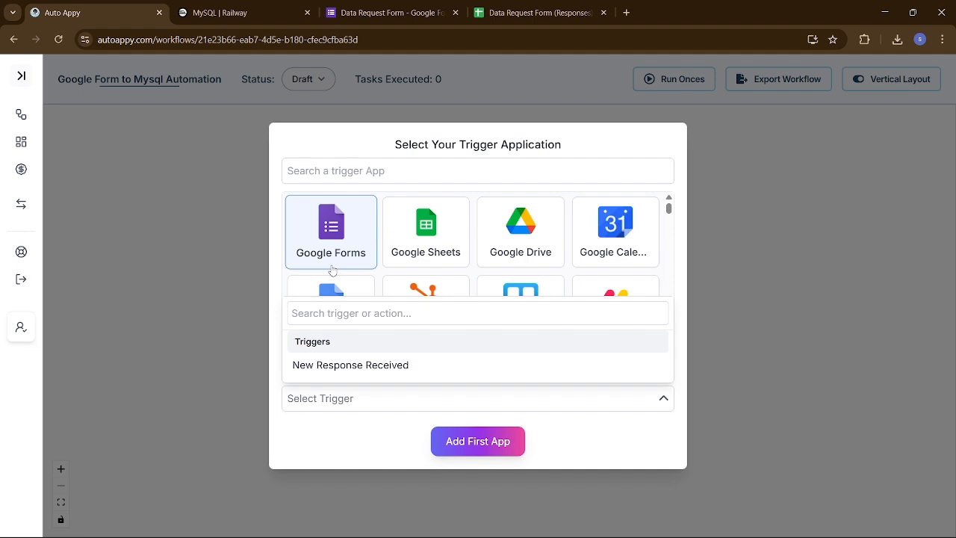
pyautogui.click(356, 364)
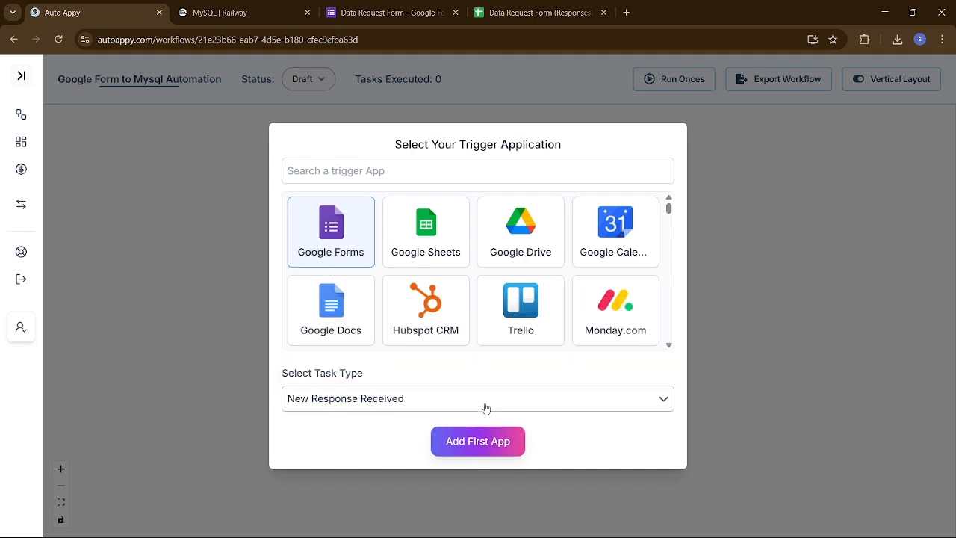
pyautogui.click(493, 441)
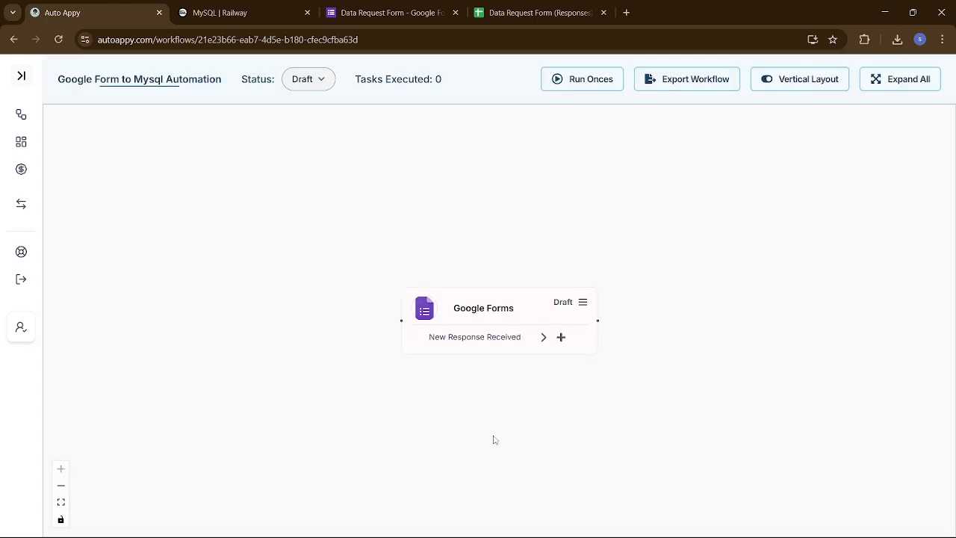
pyautogui.moveTo(486, 326); pyautogui.dragTo(420, 320)
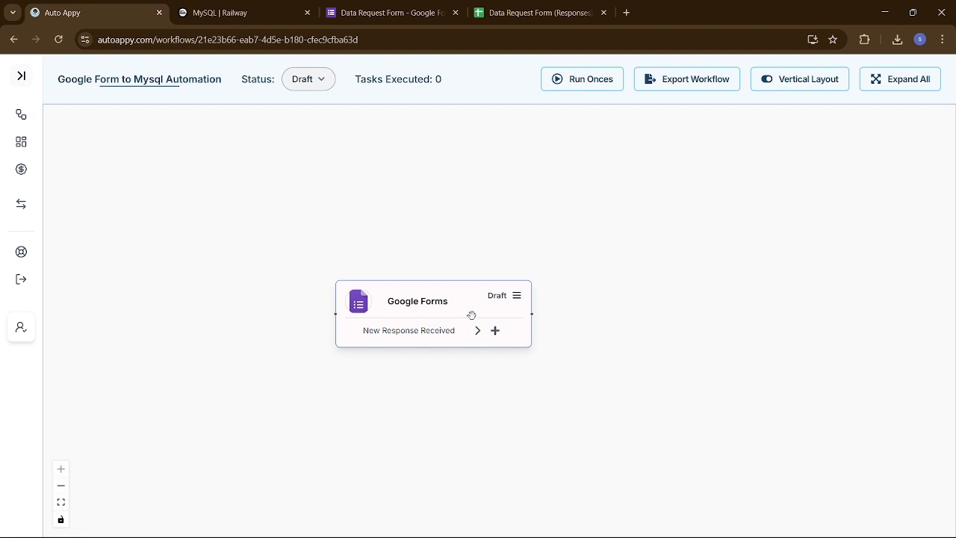
pyautogui.moveTo(472, 313); pyautogui.dragTo(387, 321)
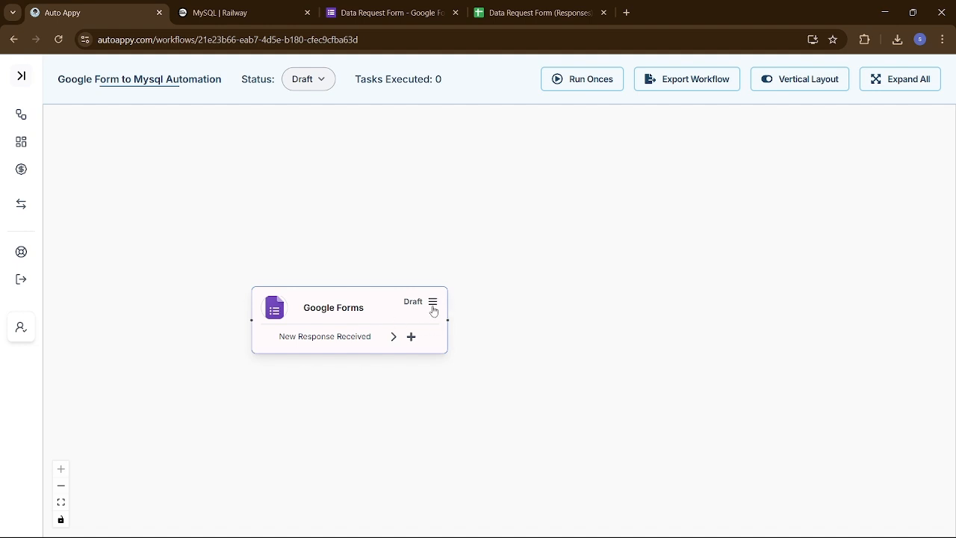
# - Copy the webhook URL from the Google Forms trigger's details, then go to the Google Forms tab
pyautogui.click(433, 302)
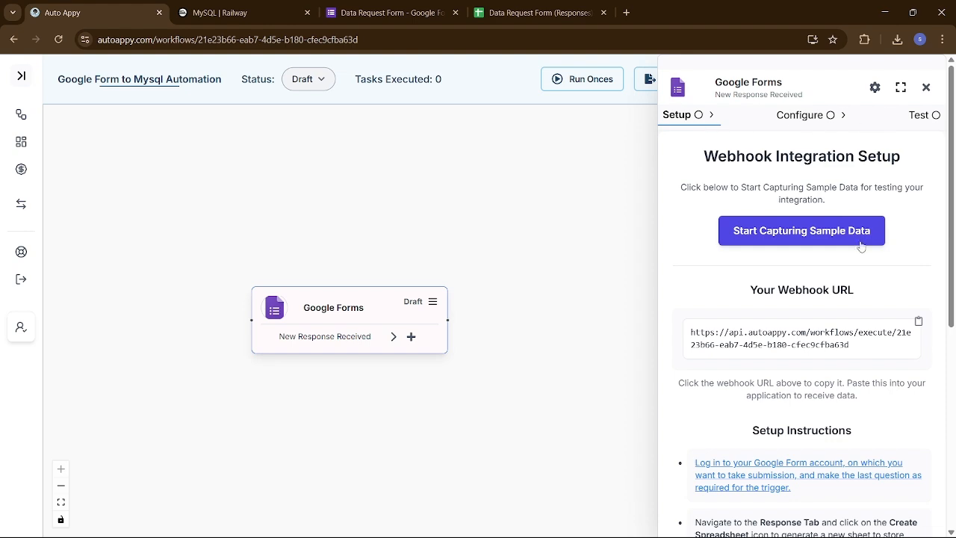
pyautogui.scroll(-1, 846, 307)
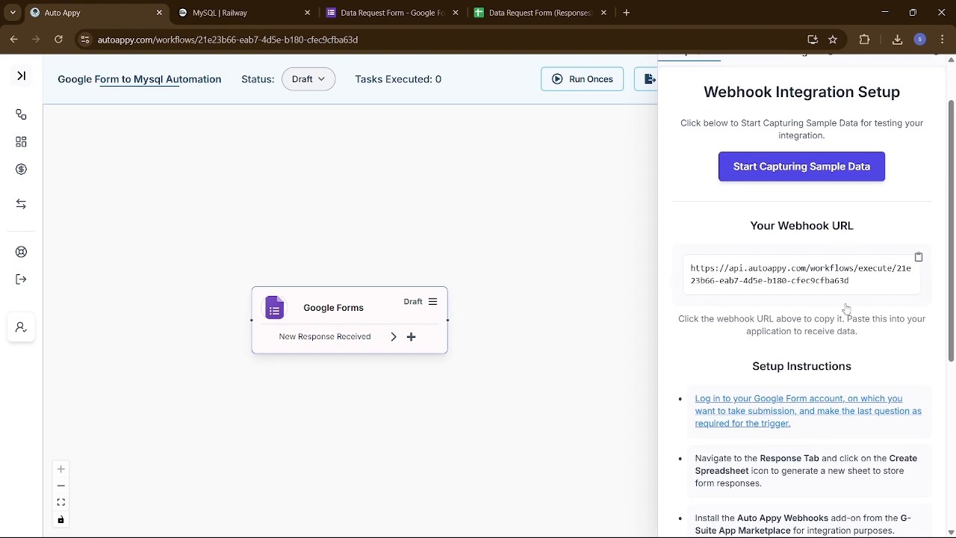
pyautogui.click(917, 258)
pyautogui.scroll(-2, 860, 360)
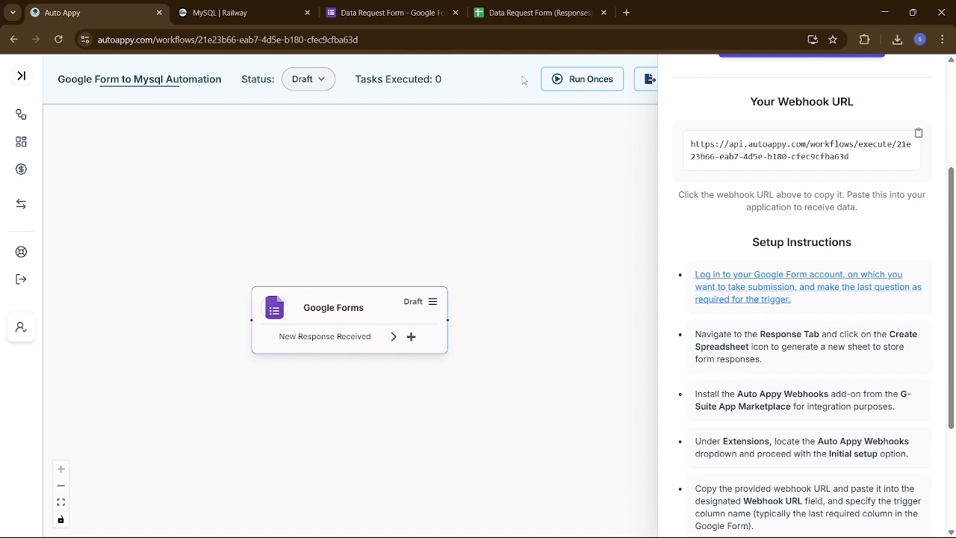
pyautogui.click(389, 13)
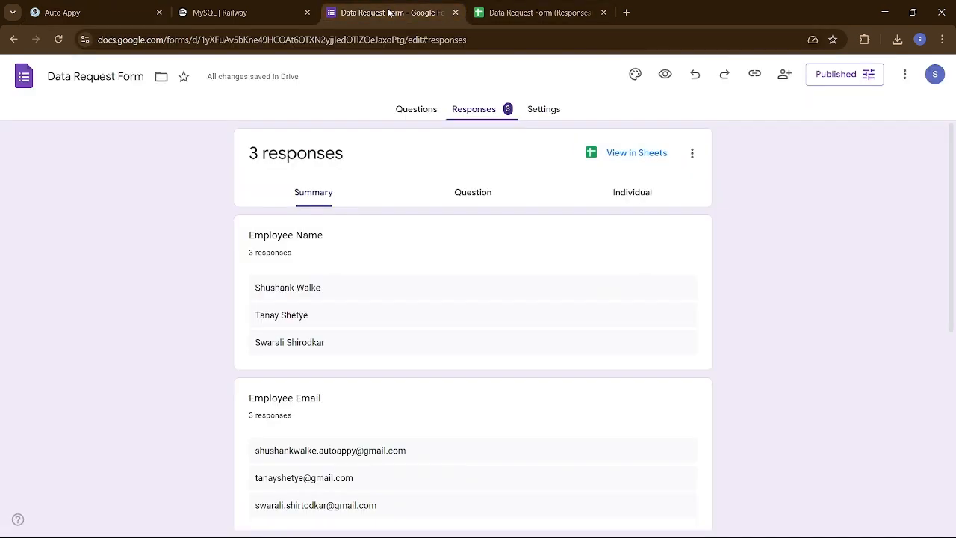
# - Review the form's questions: Employee Name, Employee Email, Request Summary and User Email Address
pyautogui.click(413, 110)
pyautogui.scroll(-2, 465, 297)
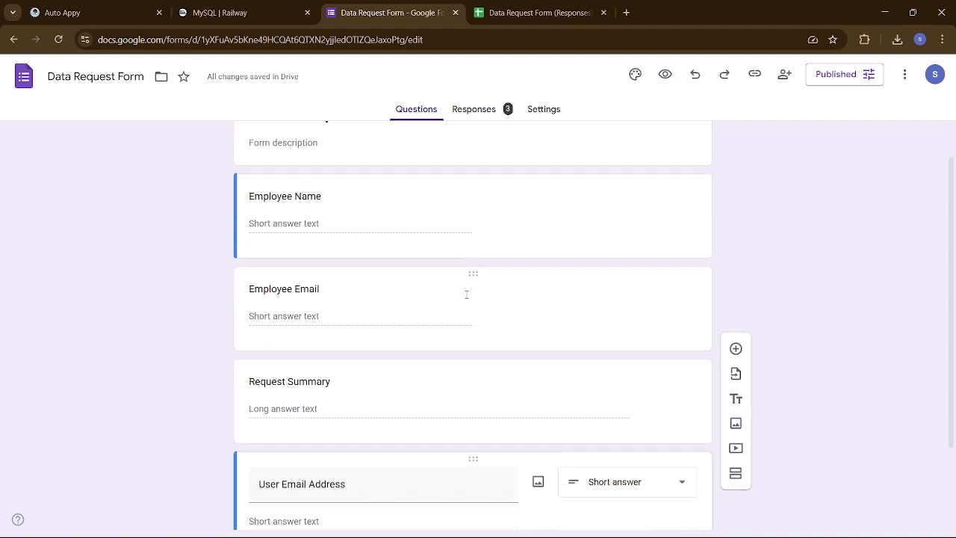
pyautogui.scroll(2, 465, 297)
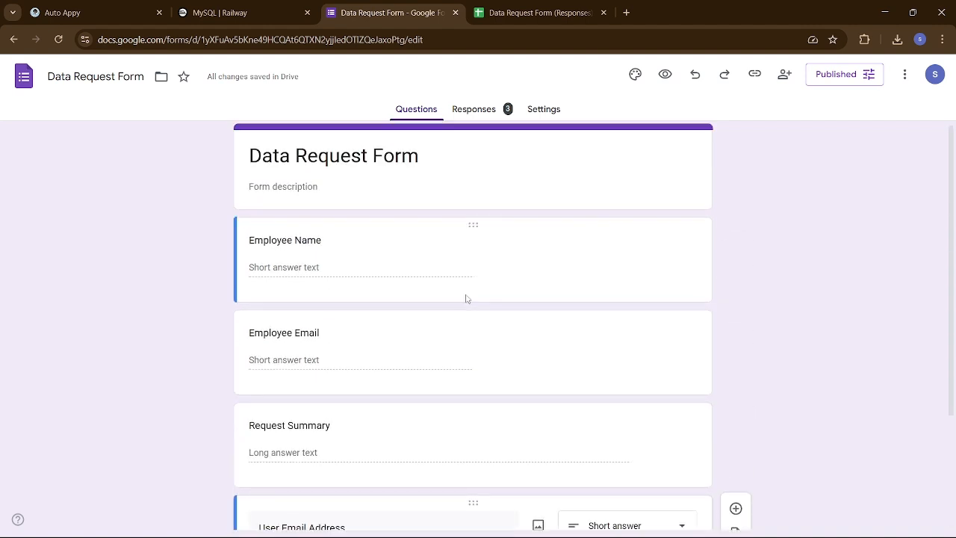
pyautogui.scroll(-2, 465, 297)
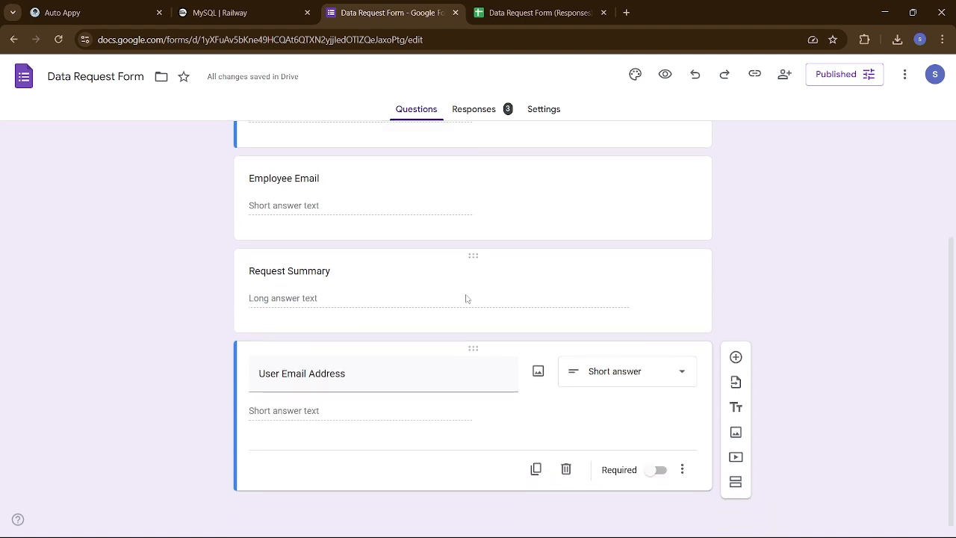
pyautogui.scroll(2, 465, 298)
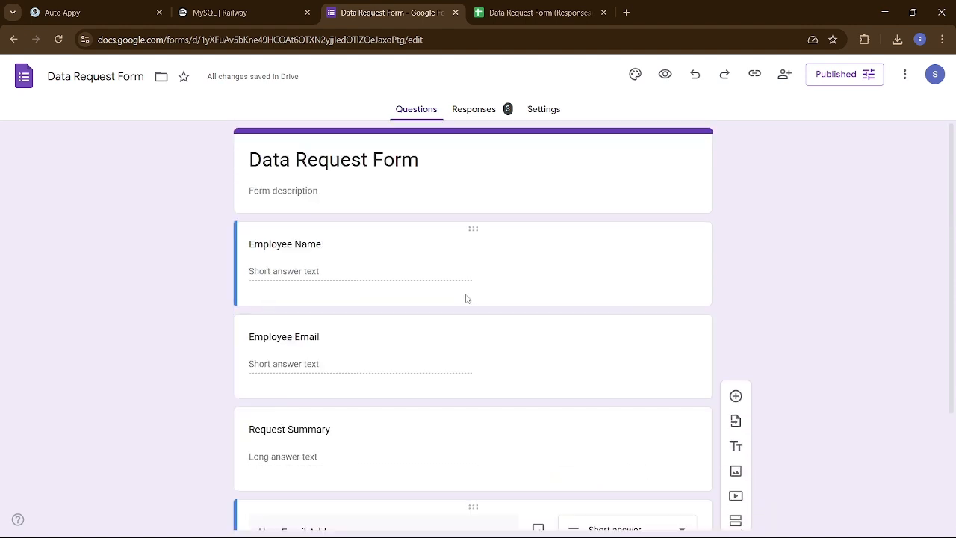
# - Check the Railway MySQL users table, then scan its variables such as MYSQLHOST, MYSQLPORT and MYSQLUSER
pyautogui.click(231, 13)
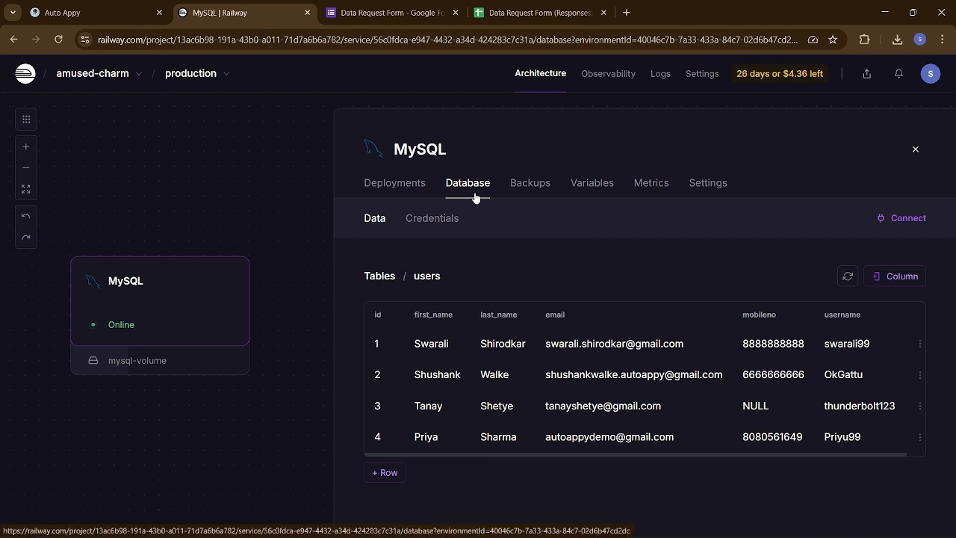
pyautogui.click(601, 190)
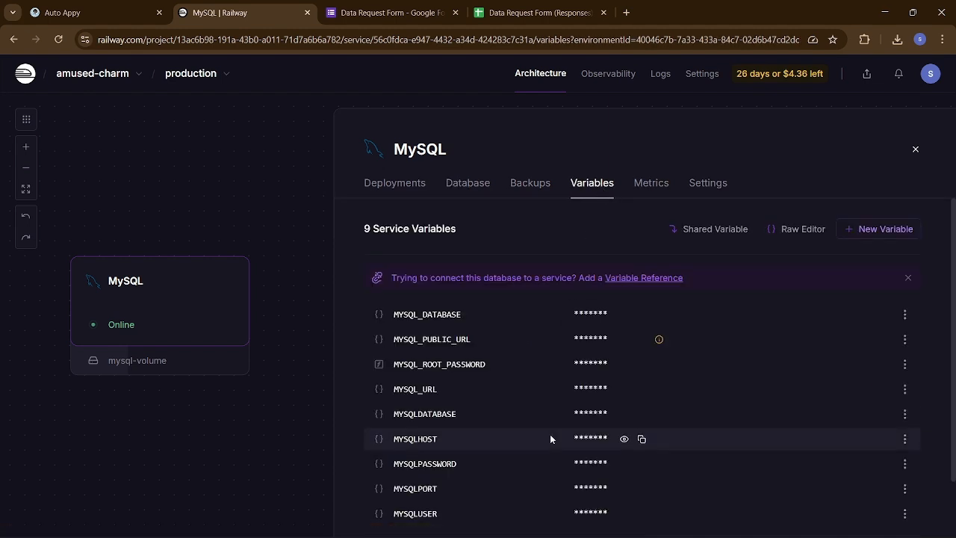
pyautogui.scroll(-1, 550, 438)
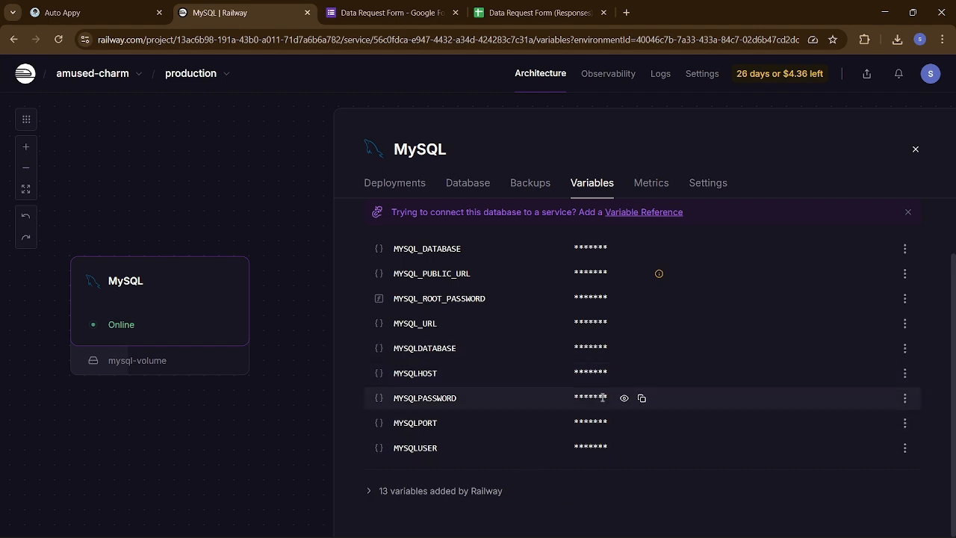
pyautogui.scroll(1, 547, 272)
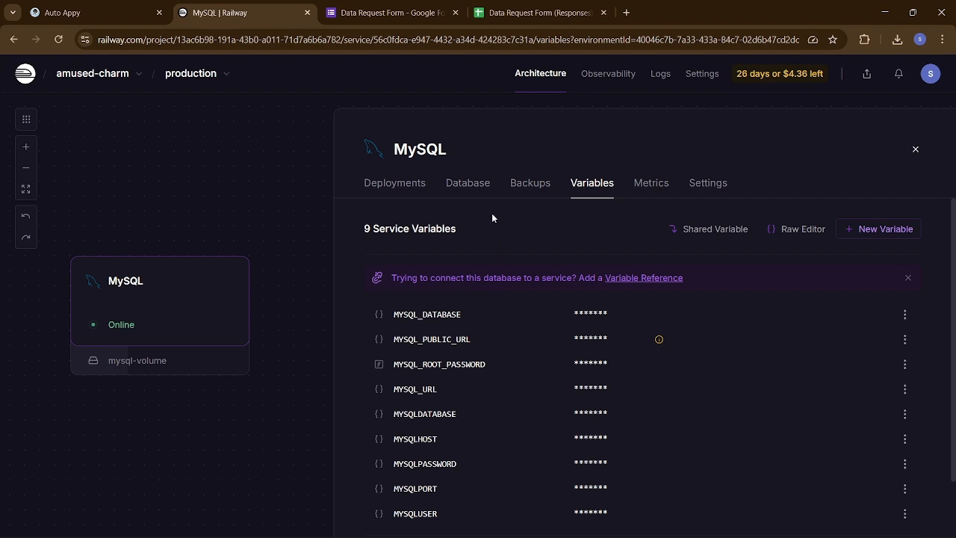
pyautogui.click(714, 188)
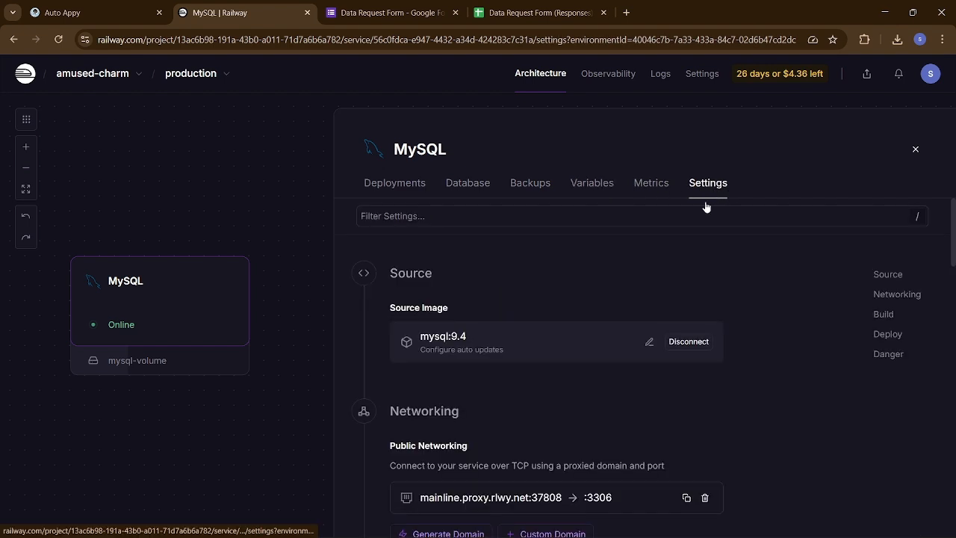
pyautogui.scroll(-3, 603, 416)
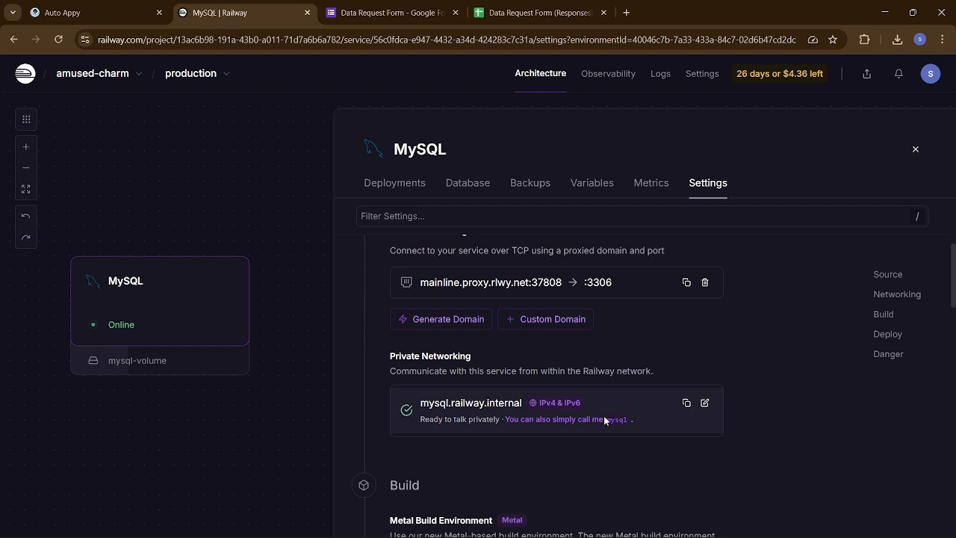
pyautogui.scroll(-1, 605, 419)
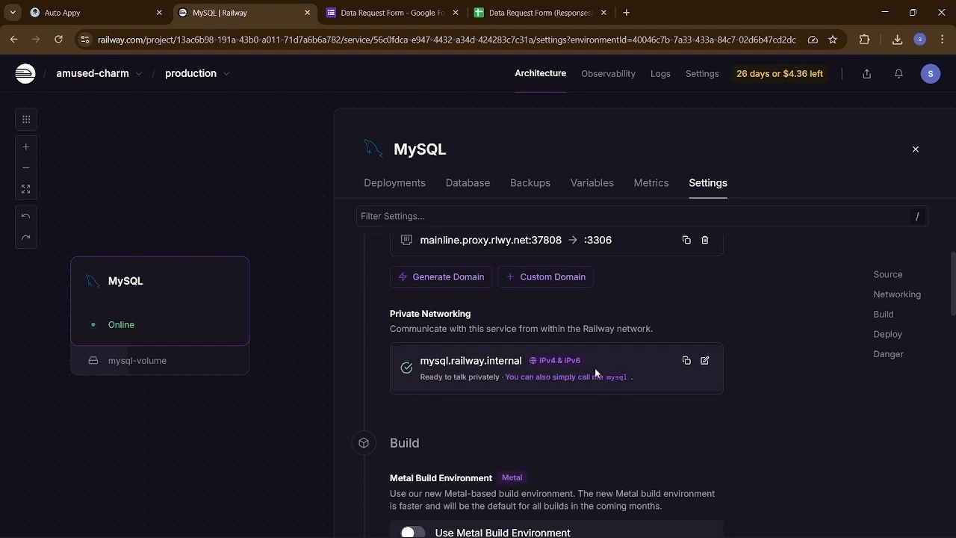
pyautogui.scroll(2, 529, 354)
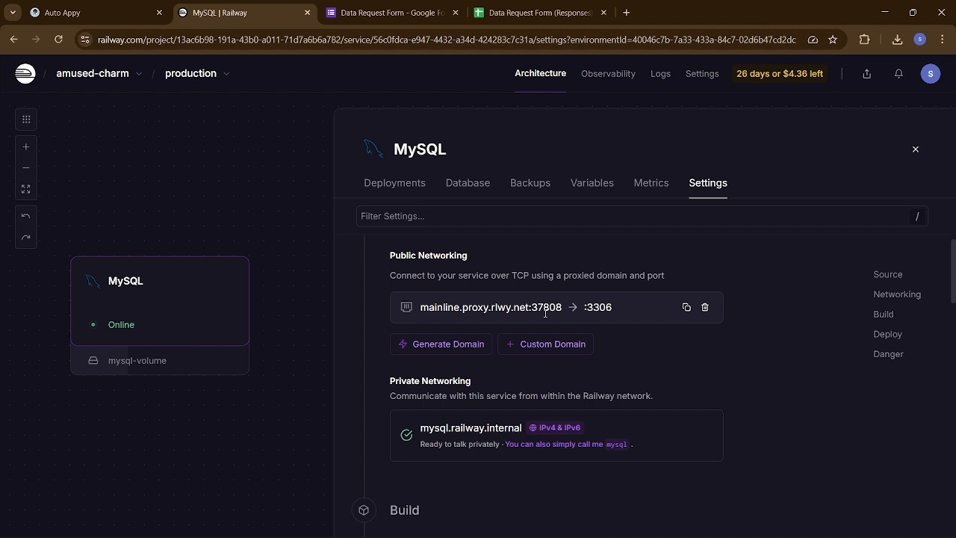
# - Check the rows of the MySQL users table via Deployments and the Database table list
pyautogui.click(403, 185)
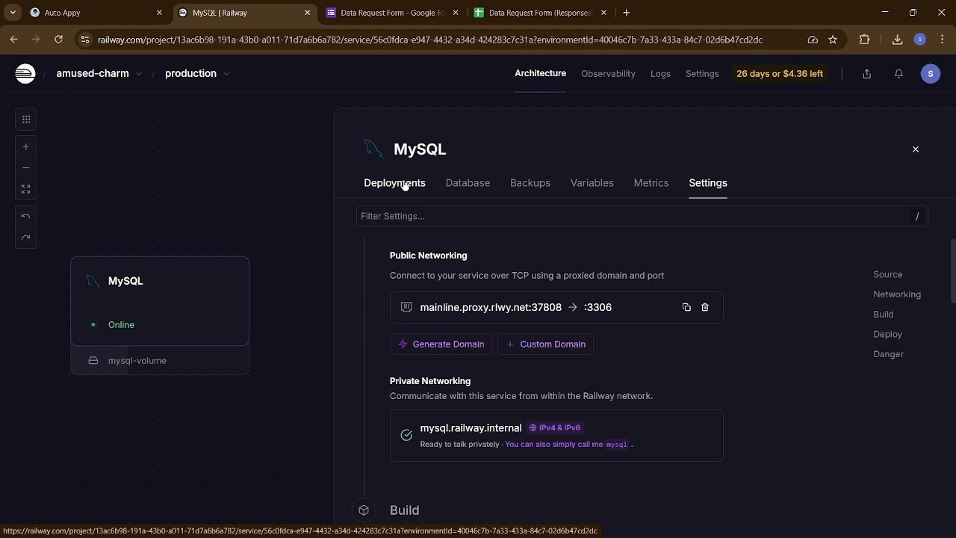
pyautogui.click(464, 185)
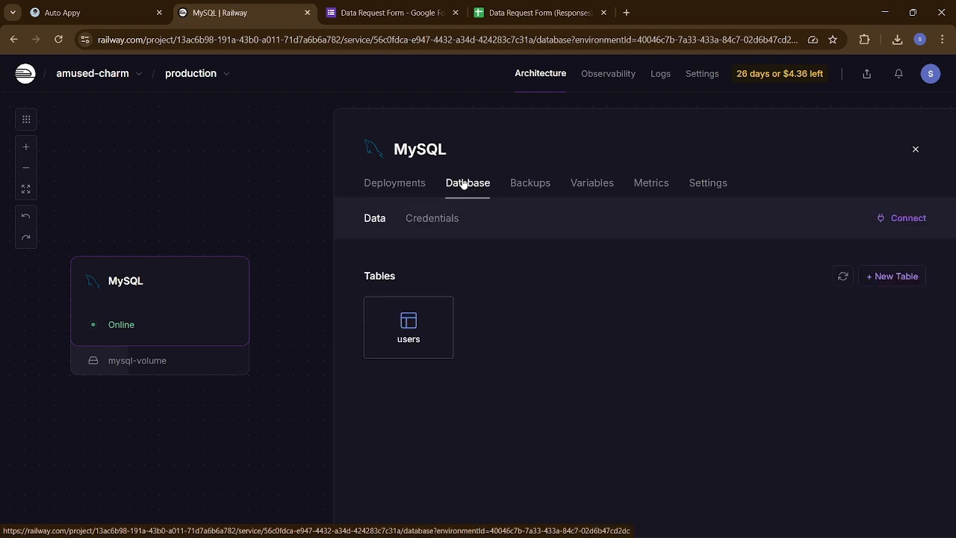
pyautogui.click(410, 330)
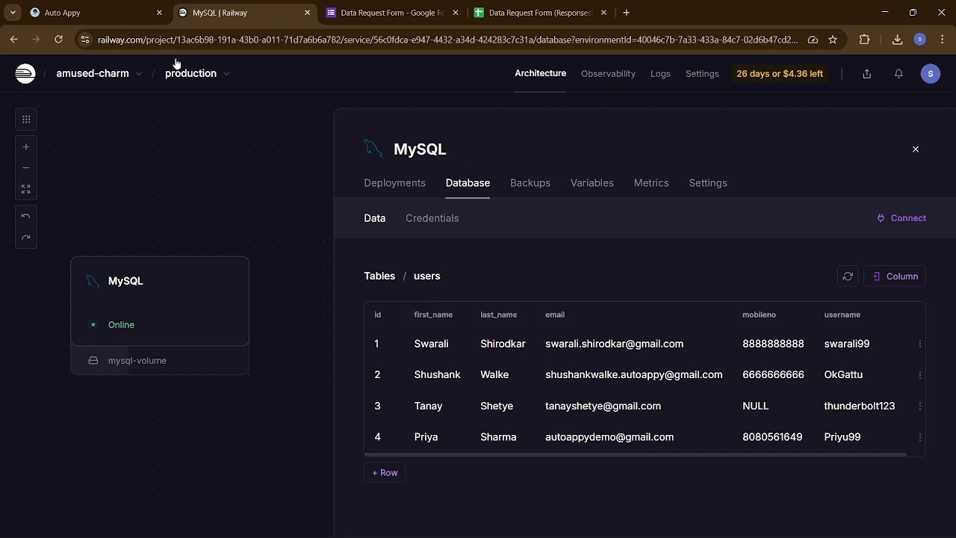
# - Copy the Auto Appy workflow's webhook URL and move to the Data Request Form (Responses) sheet
pyautogui.click(115, 10)
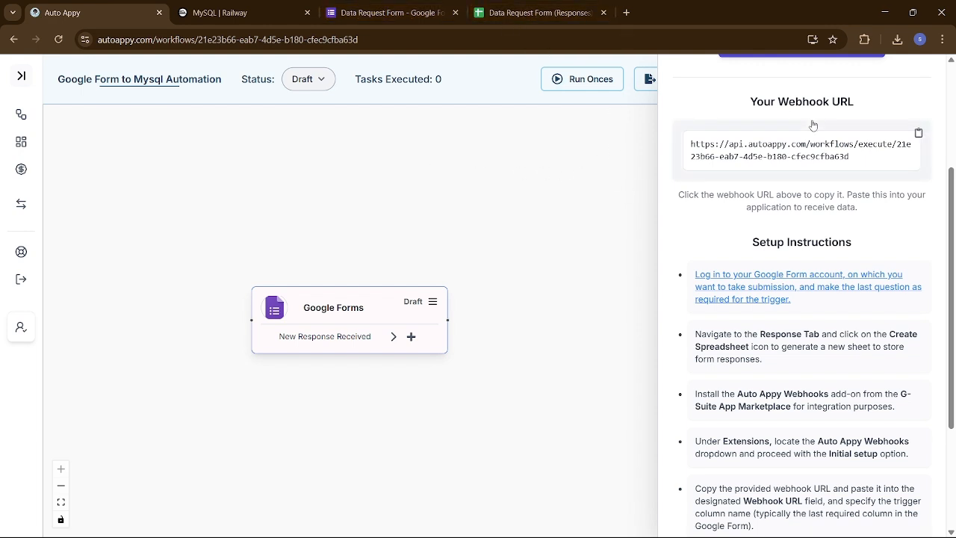
pyautogui.click(848, 151)
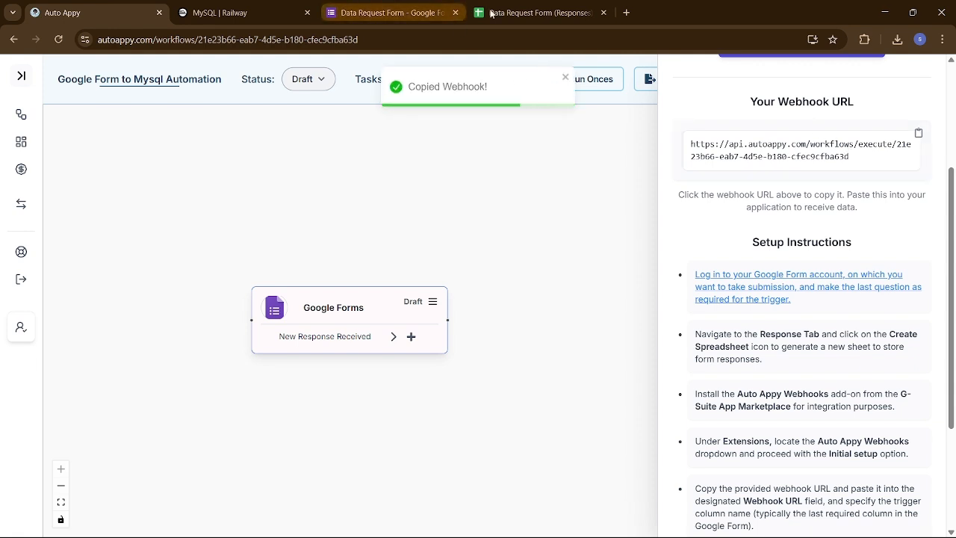
pyautogui.click(536, 14)
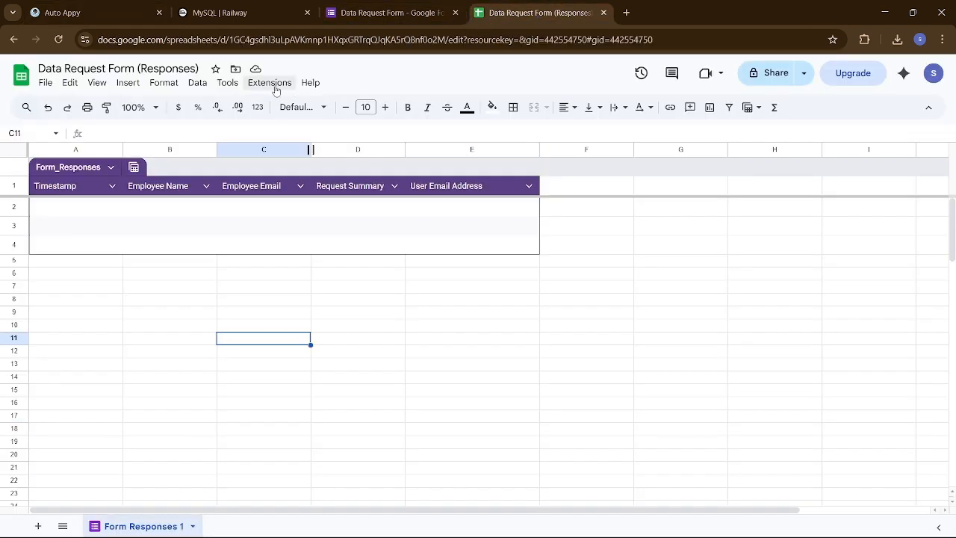
# - Uninstall the Auto Appy Webhook add-on through Extensions > Add-ons > Manage add-ons and close the window
pyautogui.click(269, 83)
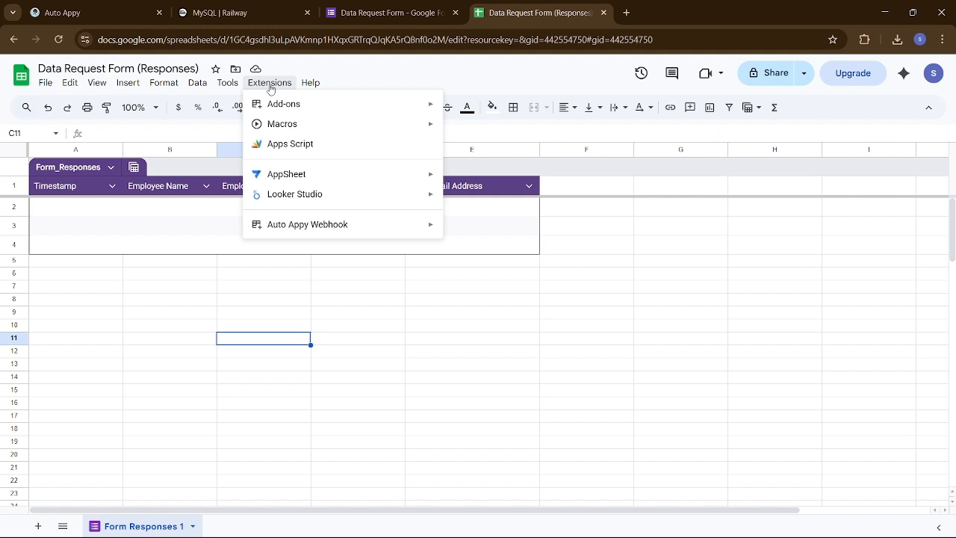
pyautogui.moveTo(341, 227)
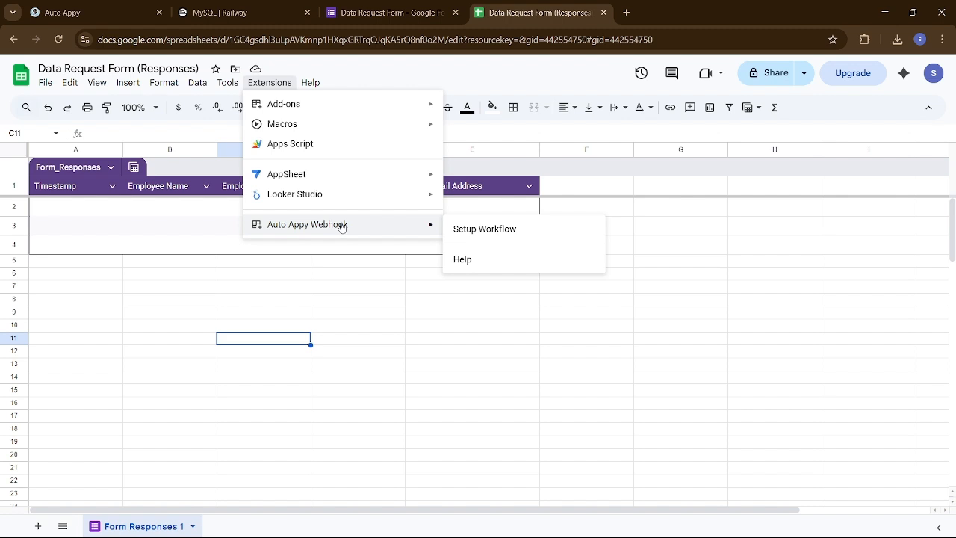
pyautogui.moveTo(364, 114)
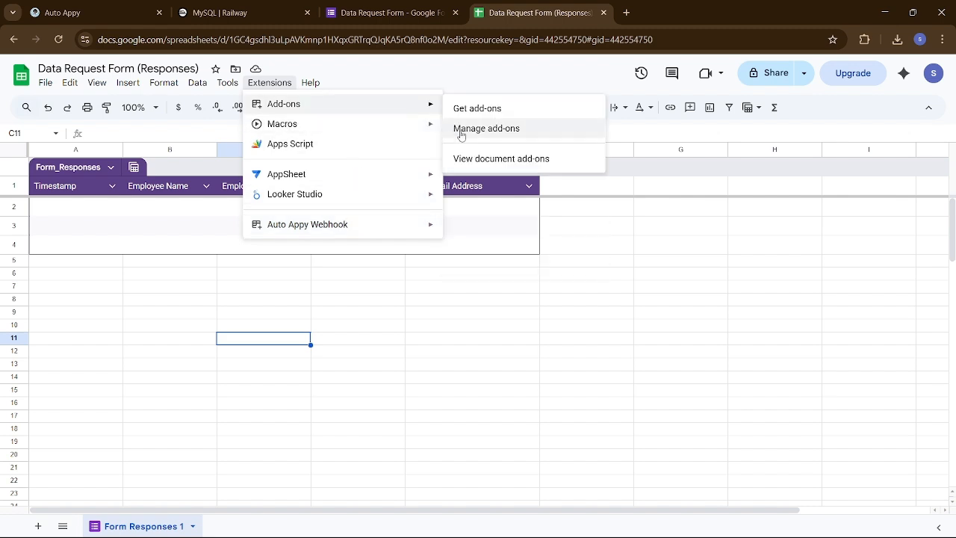
pyautogui.click(498, 128)
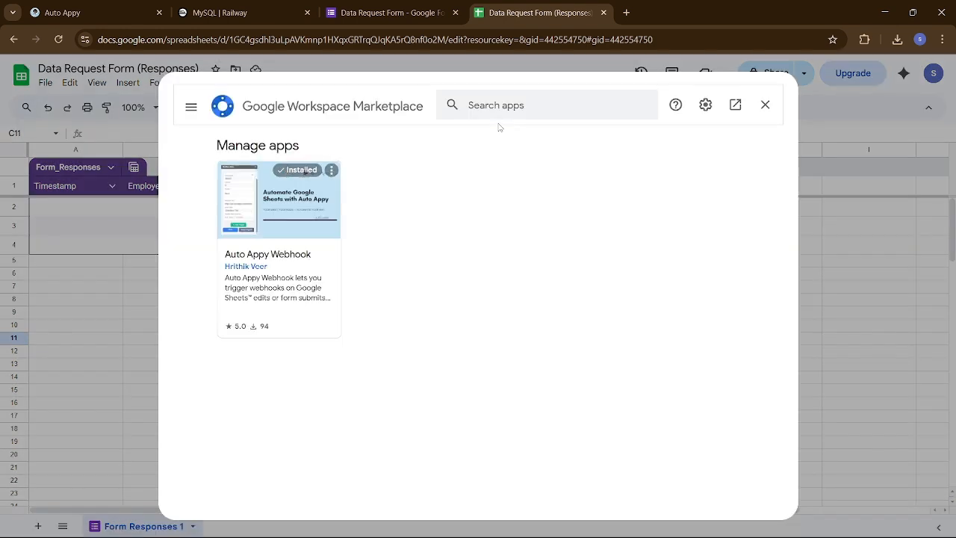
pyautogui.click(330, 171)
pyautogui.click(355, 181)
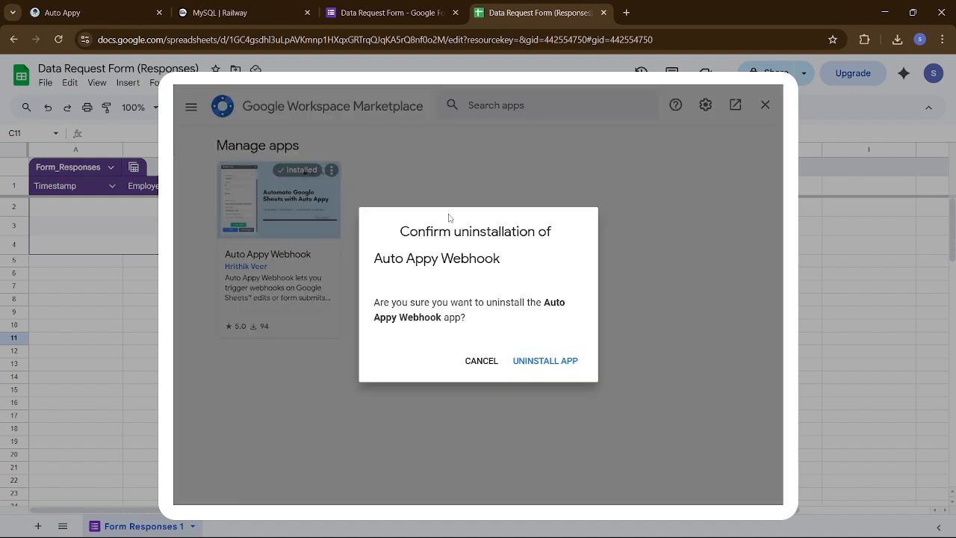
pyautogui.click(562, 360)
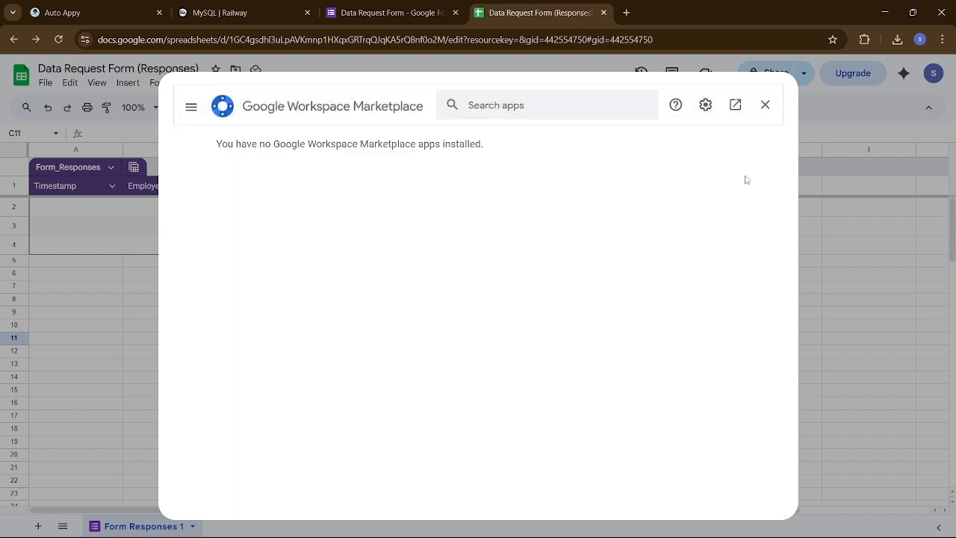
pyautogui.click(765, 104)
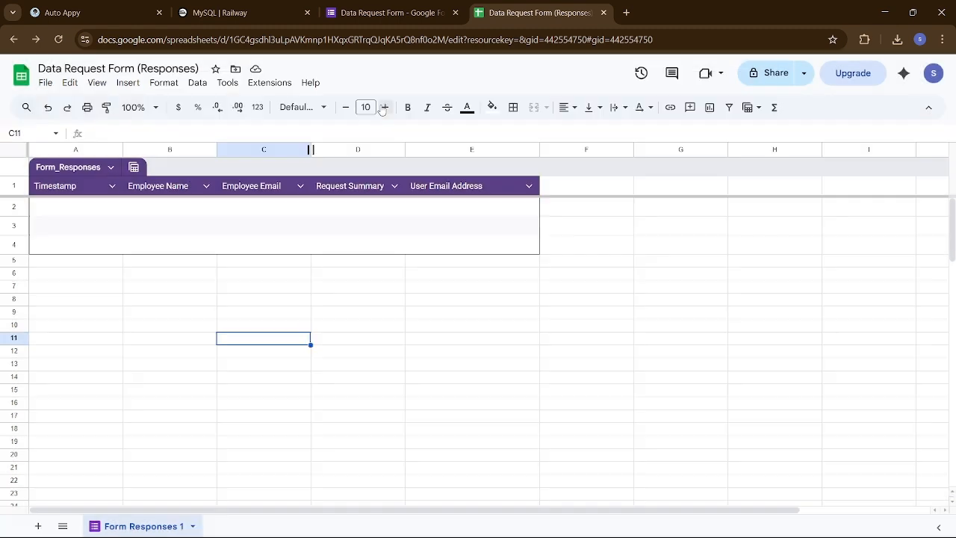
# - Reload the sheet, search Get add-ons for 'Auto appy Webhook' and start installing it
pyautogui.click(58, 40)
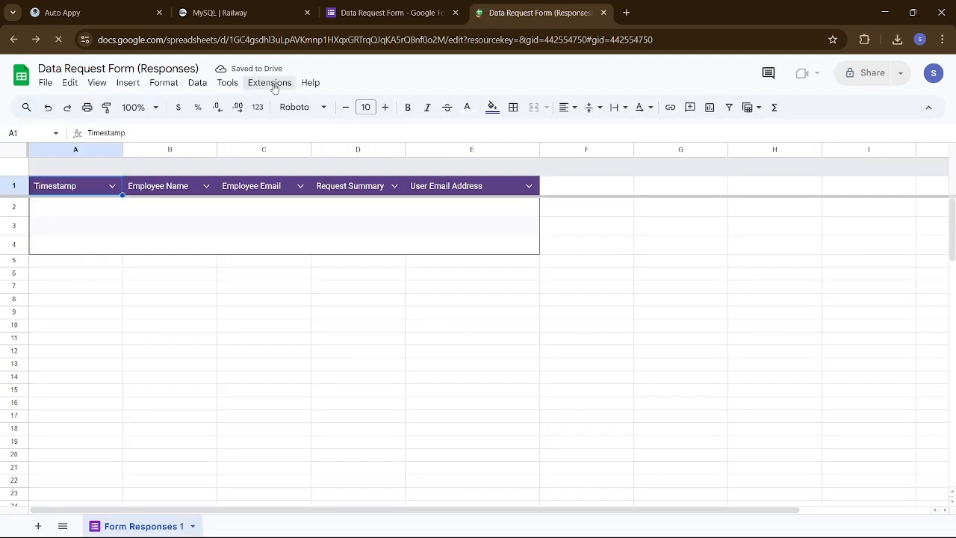
pyautogui.click(275, 83)
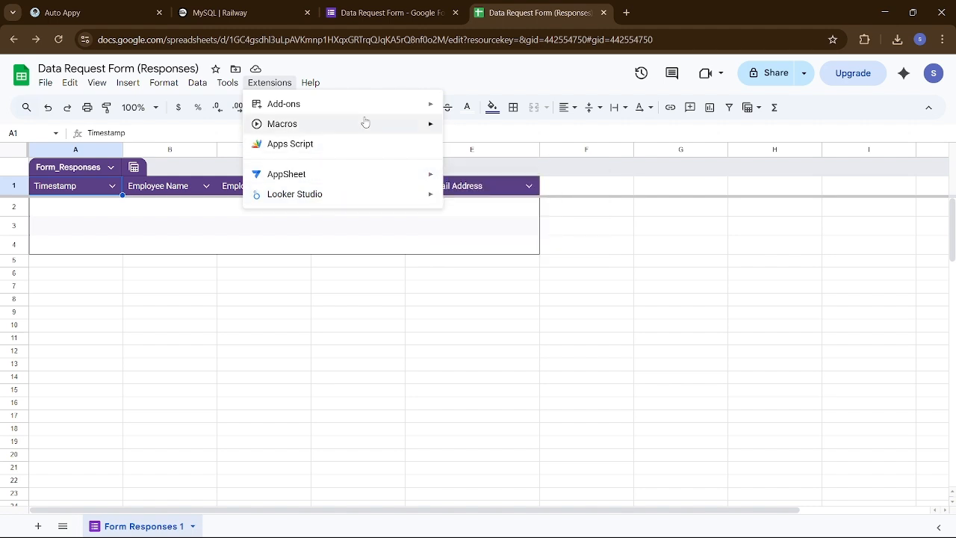
pyautogui.moveTo(359, 108)
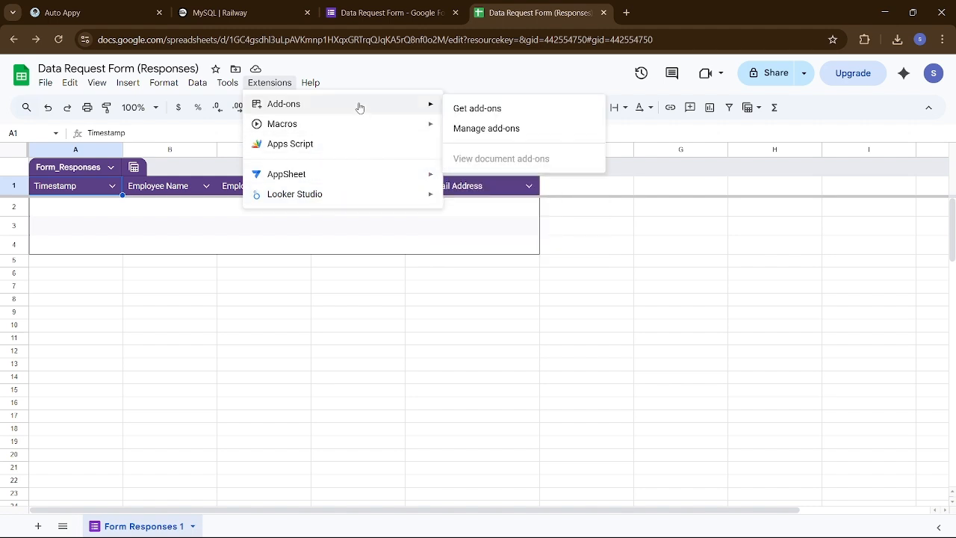
pyautogui.click(478, 112)
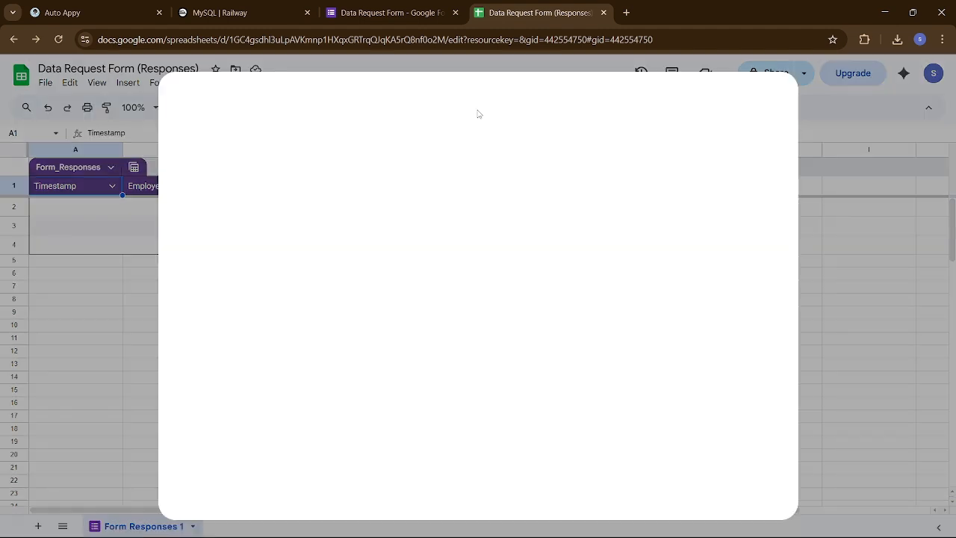
pyautogui.click(531, 96)
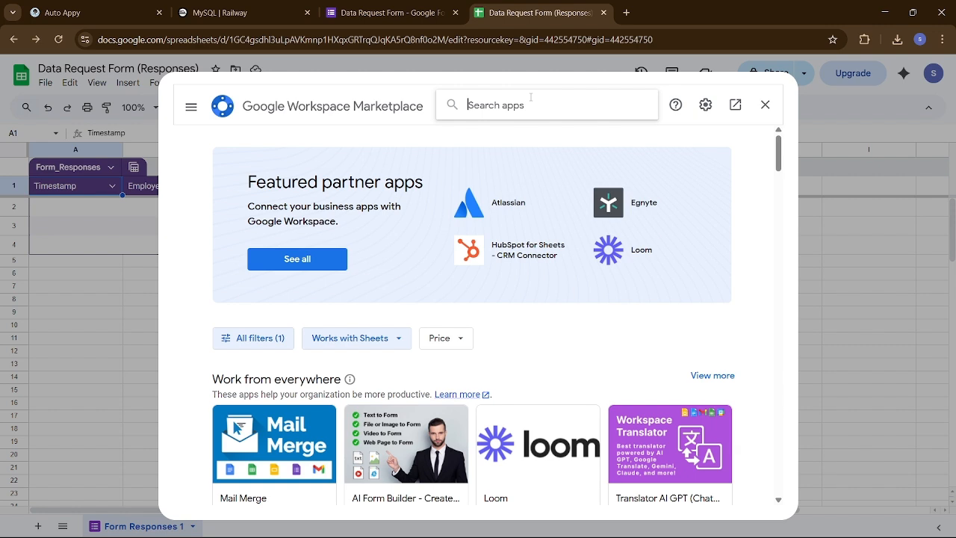
pyautogui.write('Auto ')
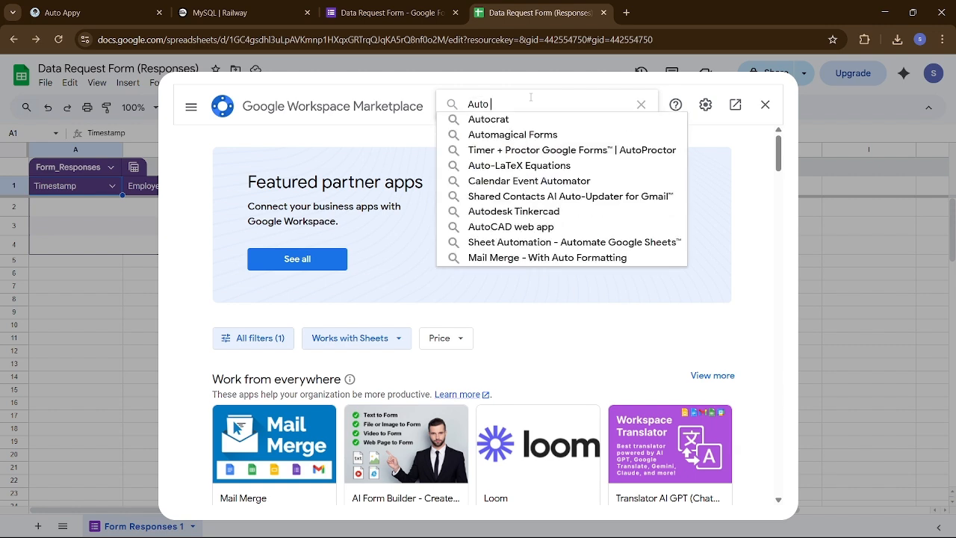
pyautogui.write('appy ')
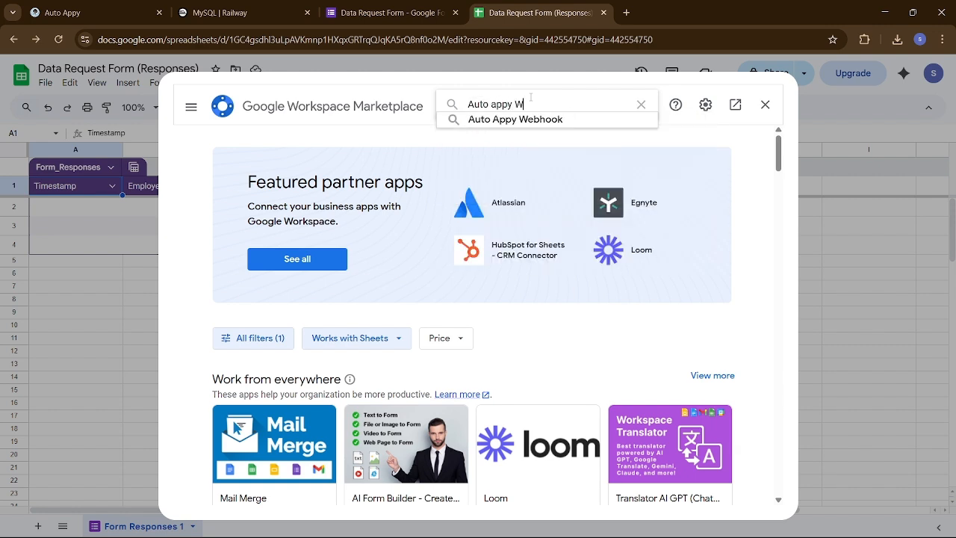
pyautogui.write('Webhook')
pyautogui.click(557, 120)
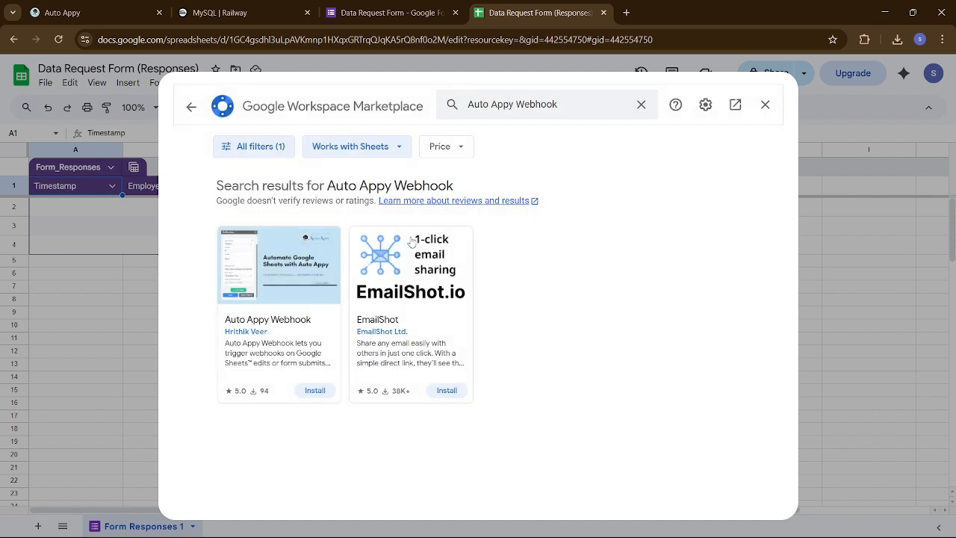
pyautogui.click(315, 392)
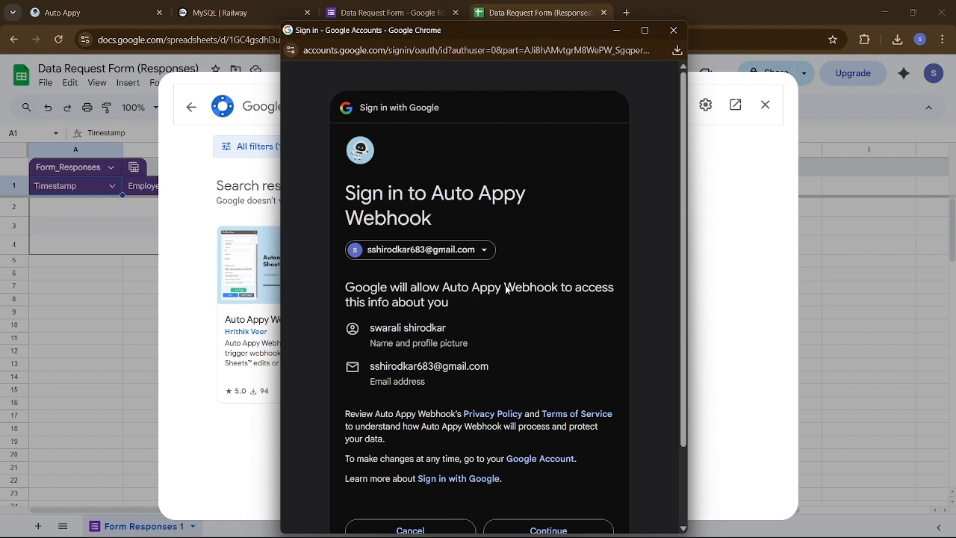
# - Accept the Google sign-in and grant Auto Appy Webhook all requested permissions with Select all
pyautogui.scroll(-2, 506, 289)
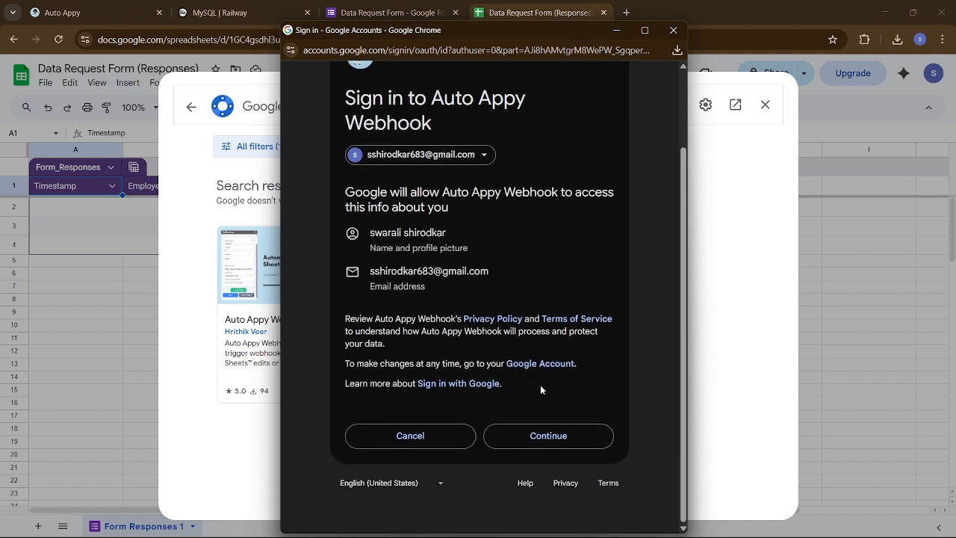
pyautogui.click(559, 440)
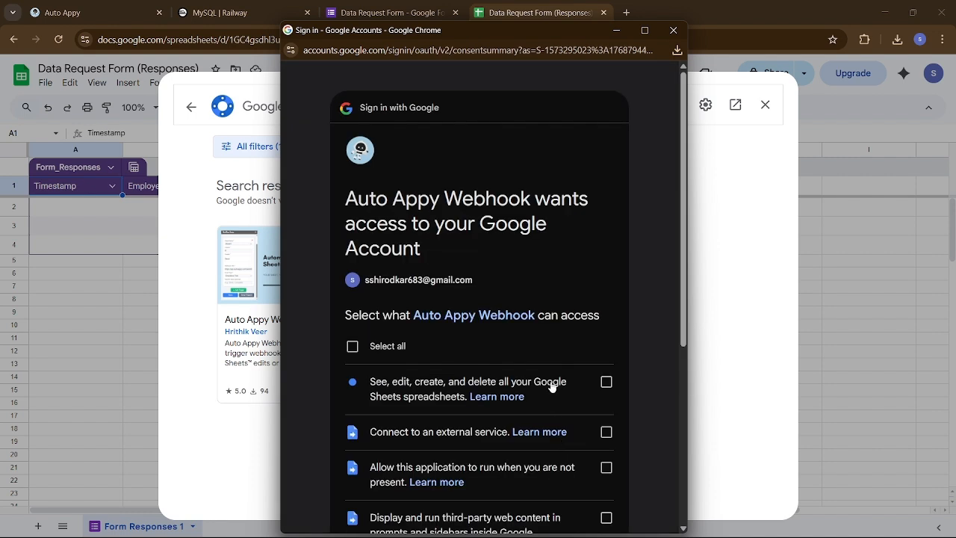
pyautogui.click(351, 347)
pyautogui.scroll(-4, 482, 361)
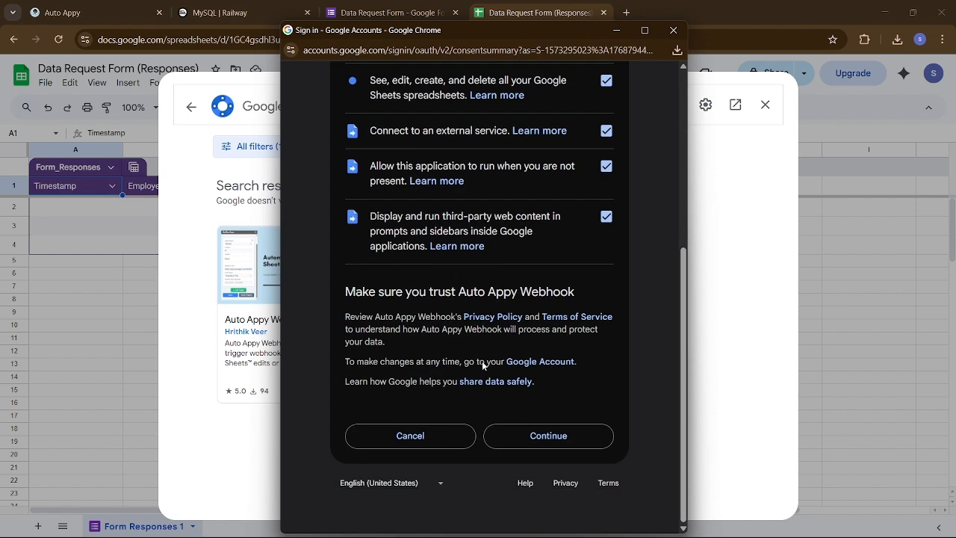
pyautogui.click(561, 434)
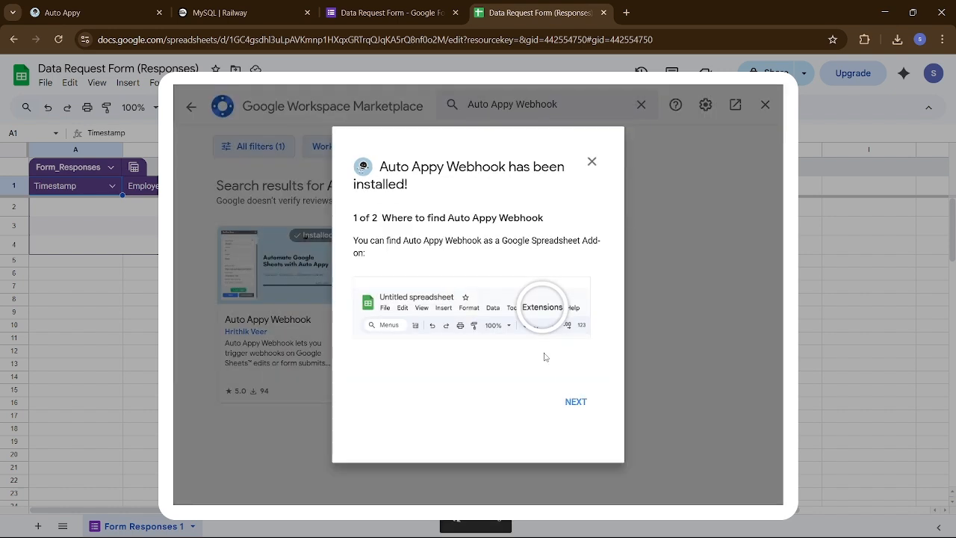
# - Advance the Auto Appy Webhook install guide and open its additional setup guide
pyautogui.click(576, 401)
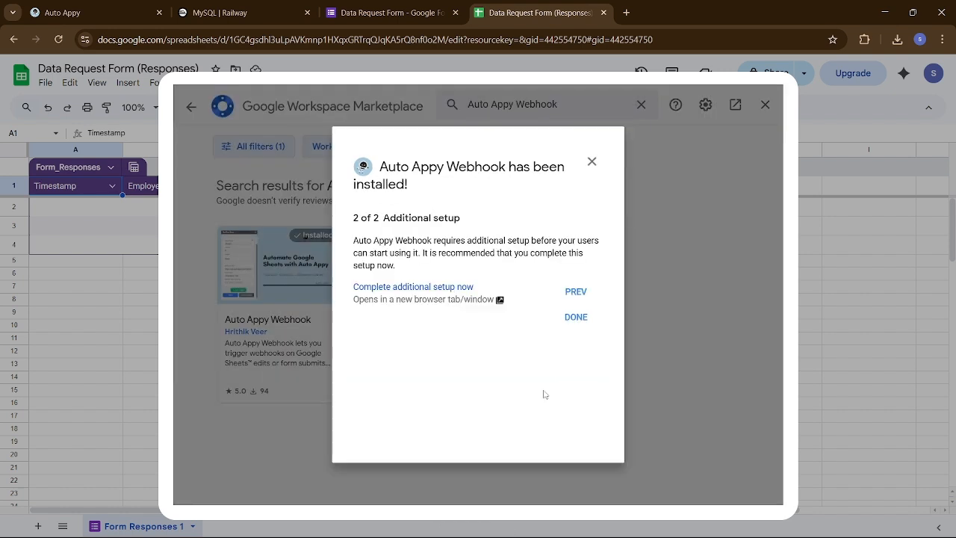
pyautogui.click(422, 288)
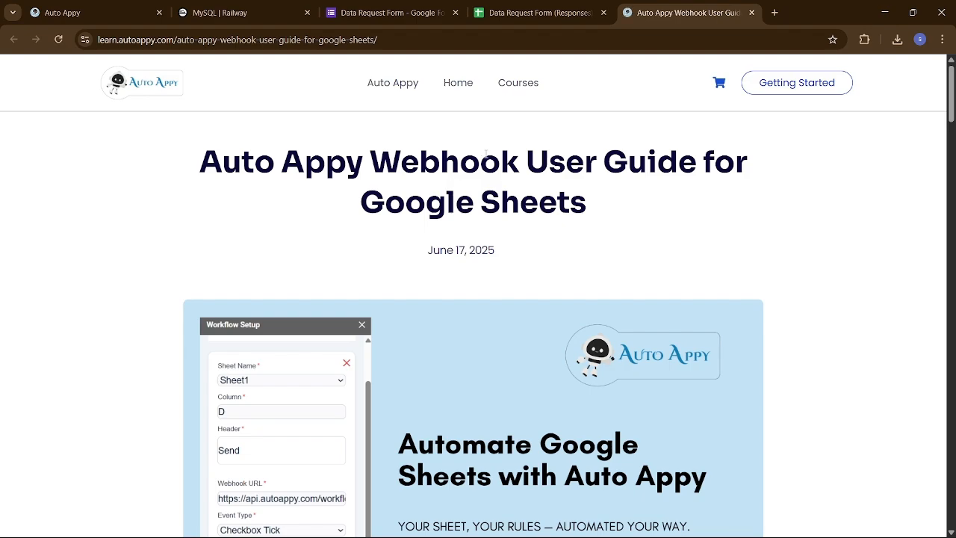
pyautogui.scroll(-20, 498, 309)
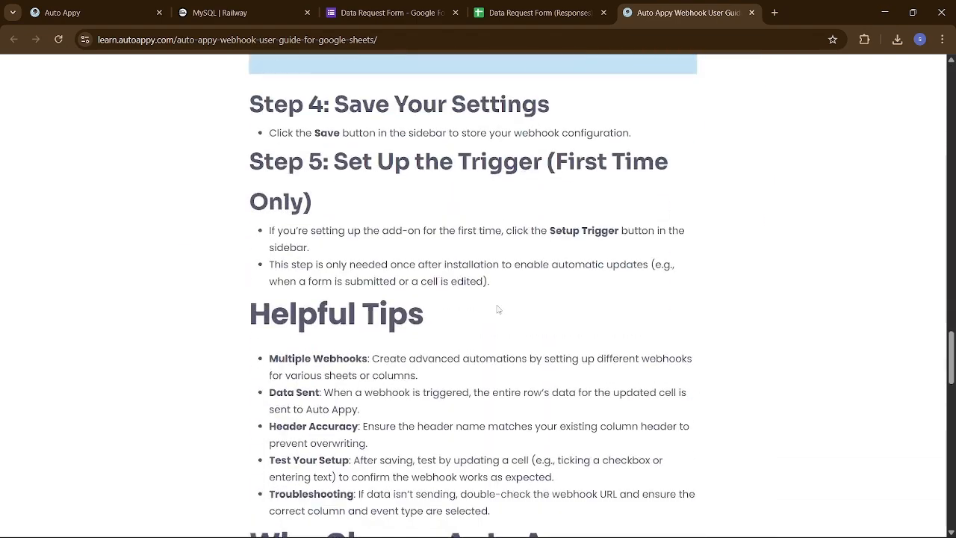
pyautogui.scroll(20, 499, 309)
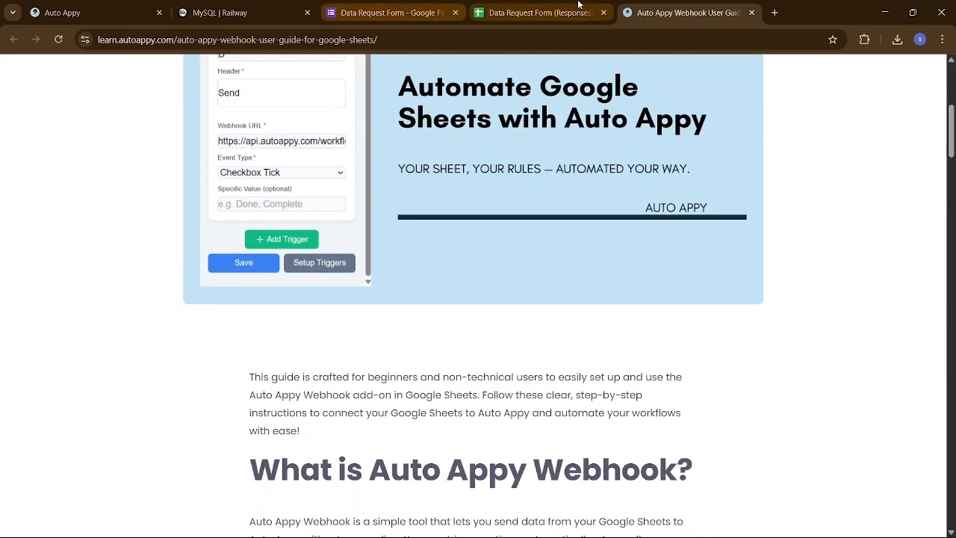
# - Back in the responses sheet, dismiss the installation confirmation and close the Marketplace
pyautogui.click(536, 13)
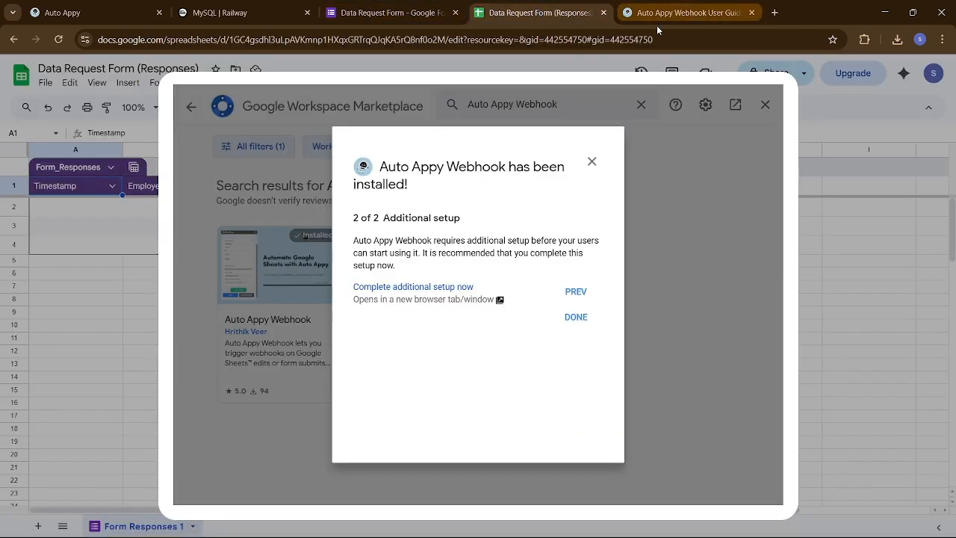
pyautogui.click(575, 317)
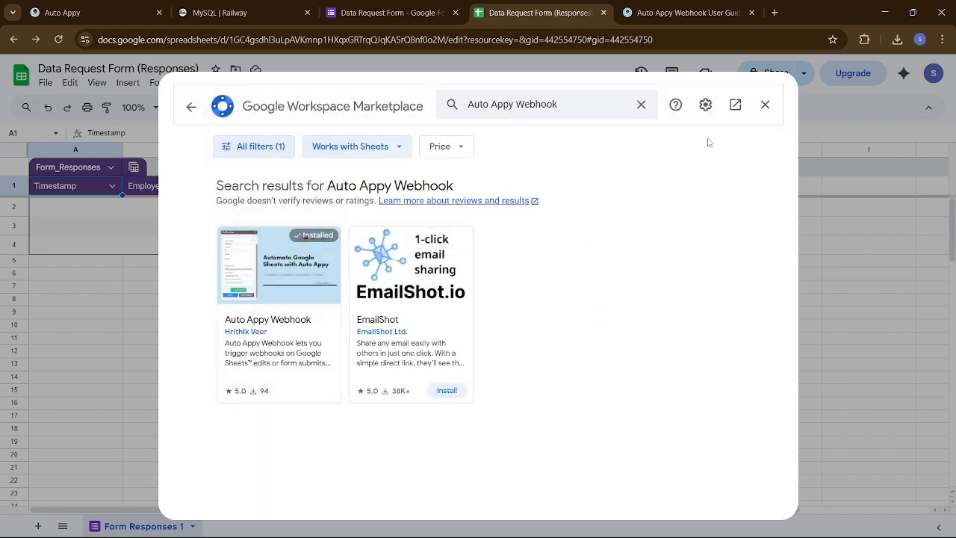
pyautogui.click(765, 105)
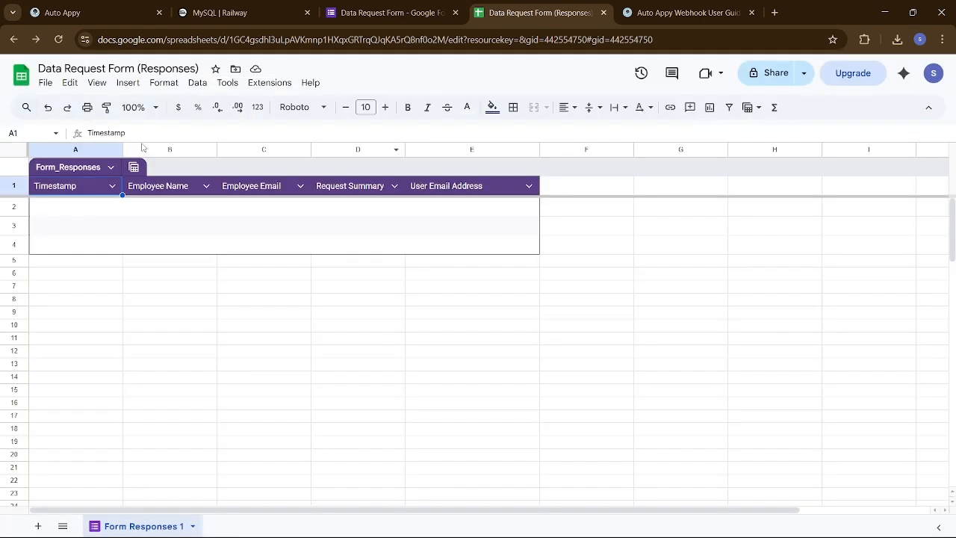
# - Reload the responses sheet and open Extensions > Auto Appy Webhook > Setup Workflow
pyautogui.click(58, 41)
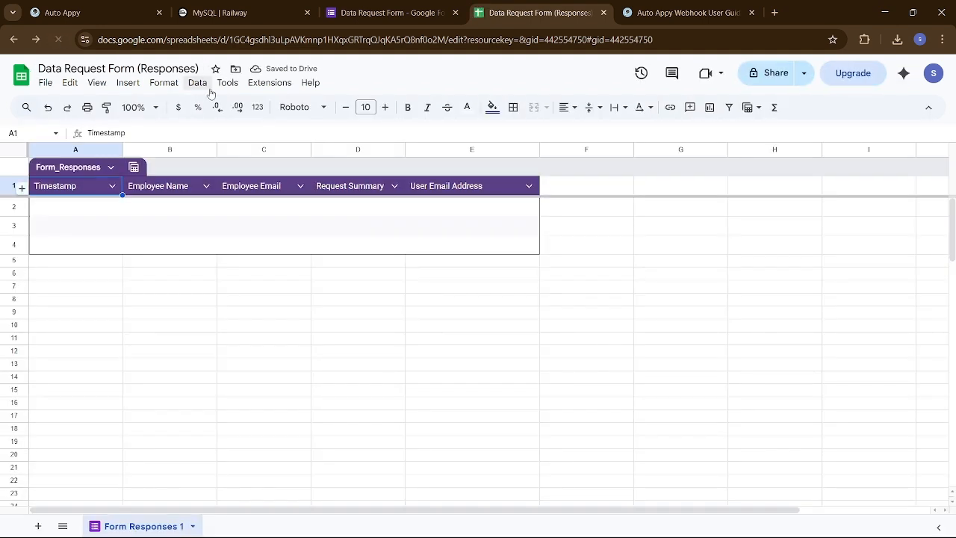
pyautogui.click(275, 85)
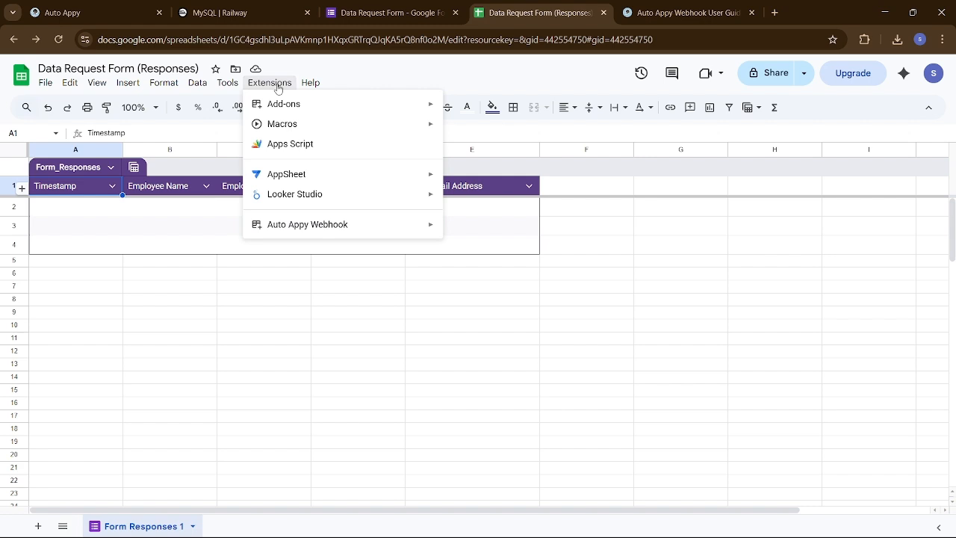
pyautogui.moveTo(325, 230)
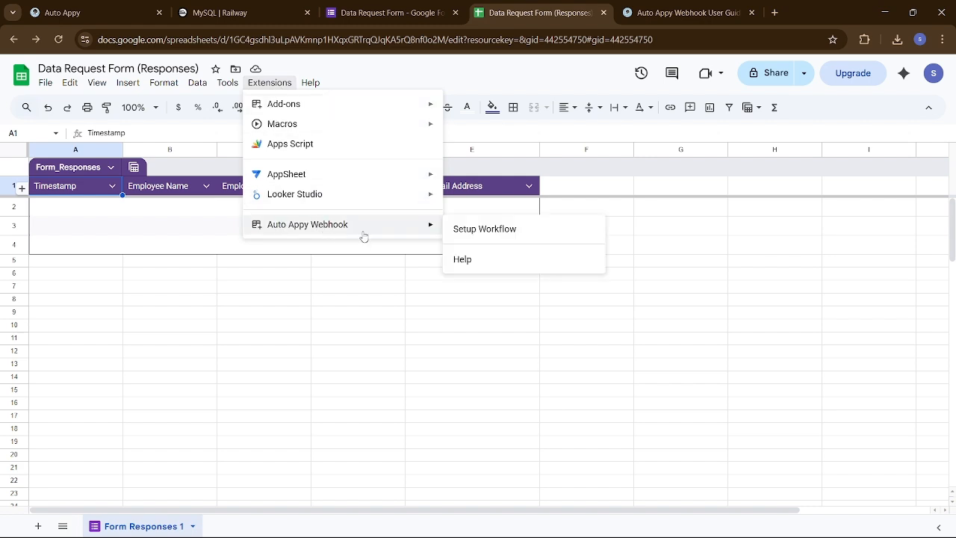
pyautogui.click(479, 235)
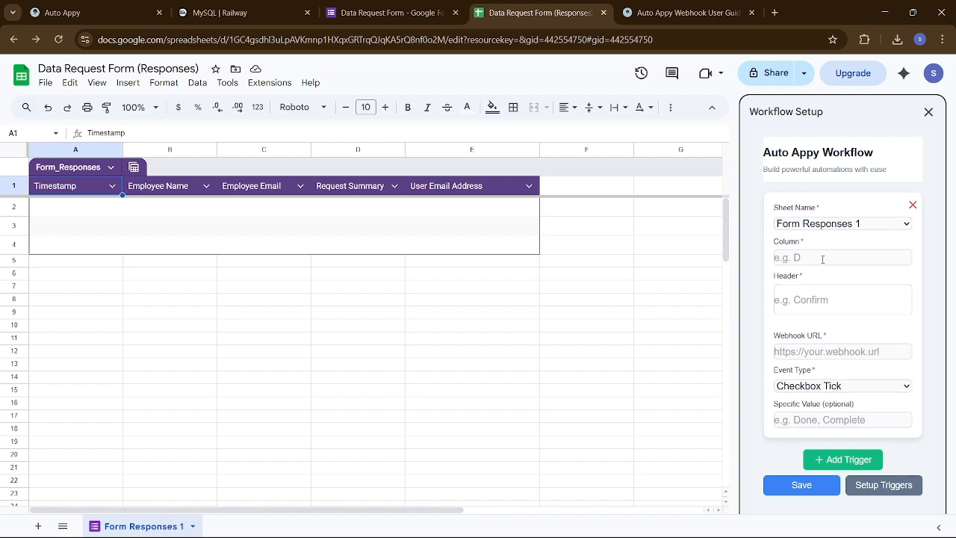
# - Save a webhook trigger for column E, header 'User Email Address', with the pasted URL and Text Enter event
pyautogui.click(823, 258)
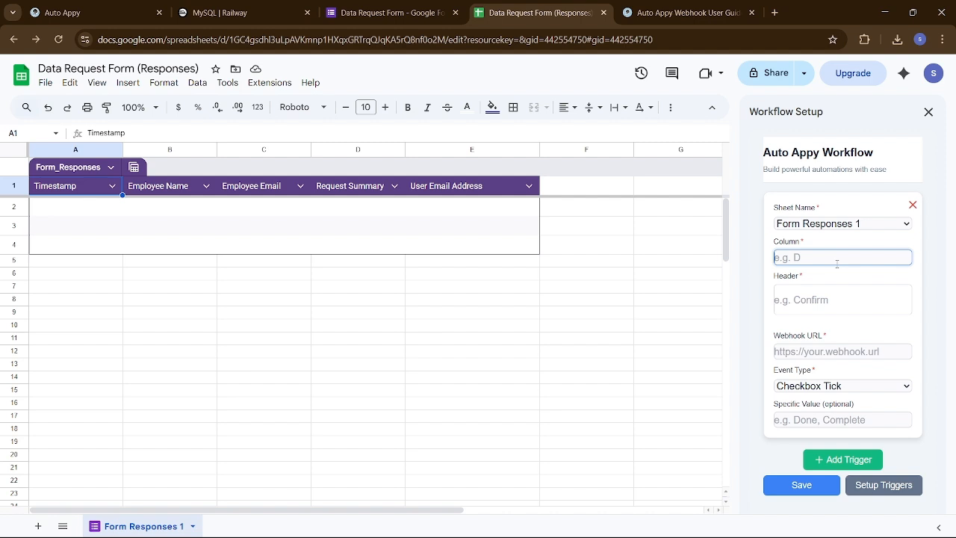
pyautogui.write('E')
pyautogui.click(815, 302)
pyautogui.write('U')
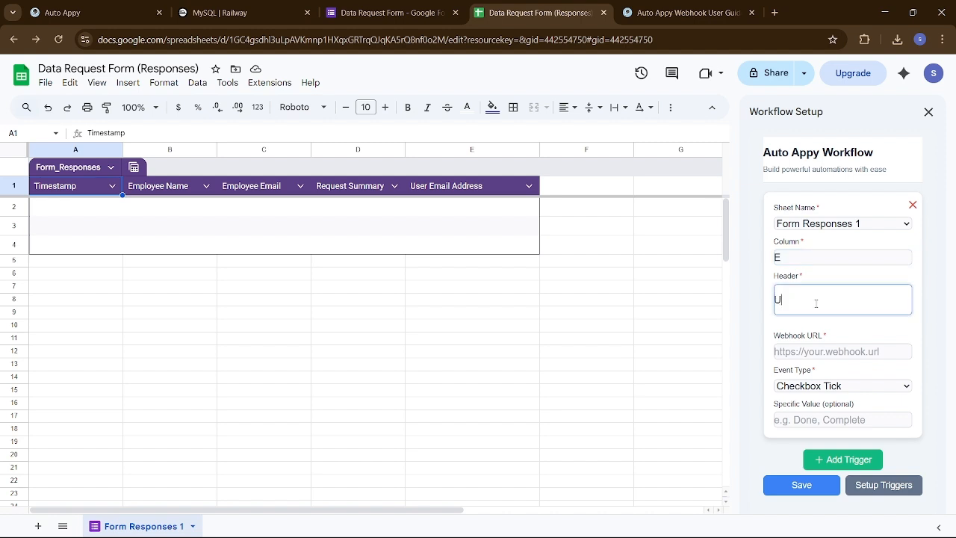
pyautogui.write('ser Email Address')
pyautogui.click(821, 351)
pyautogui.hotkey('ctrl', 'v')
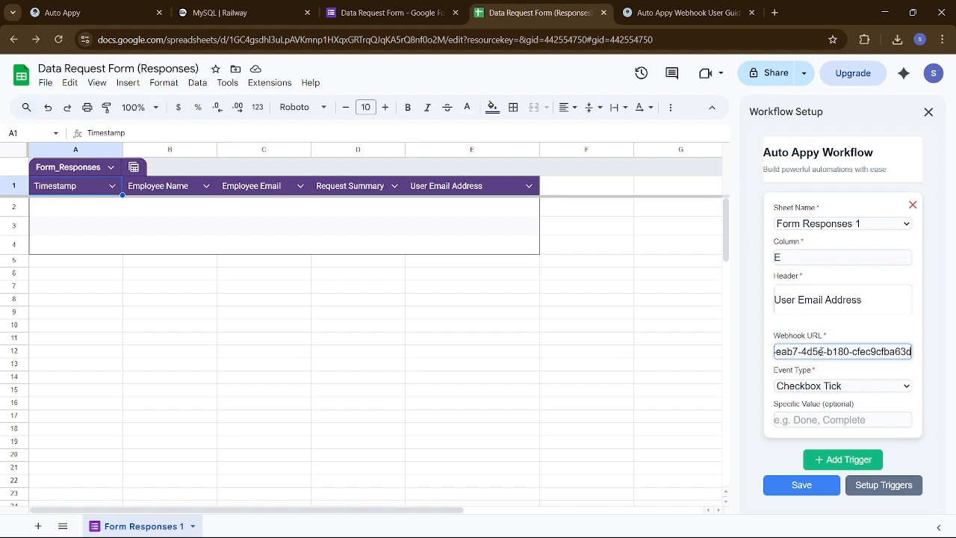
pyautogui.click(822, 387)
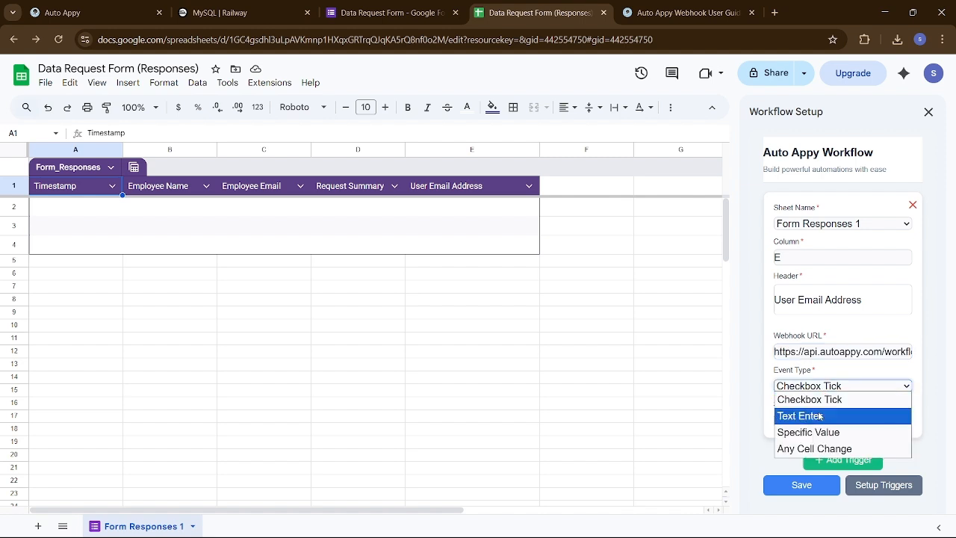
pyautogui.click(816, 416)
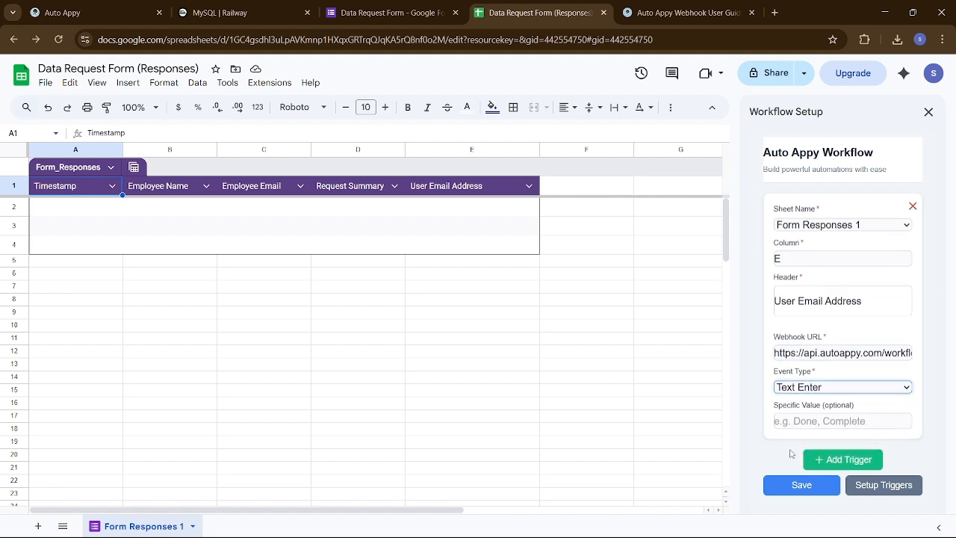
pyautogui.click(795, 487)
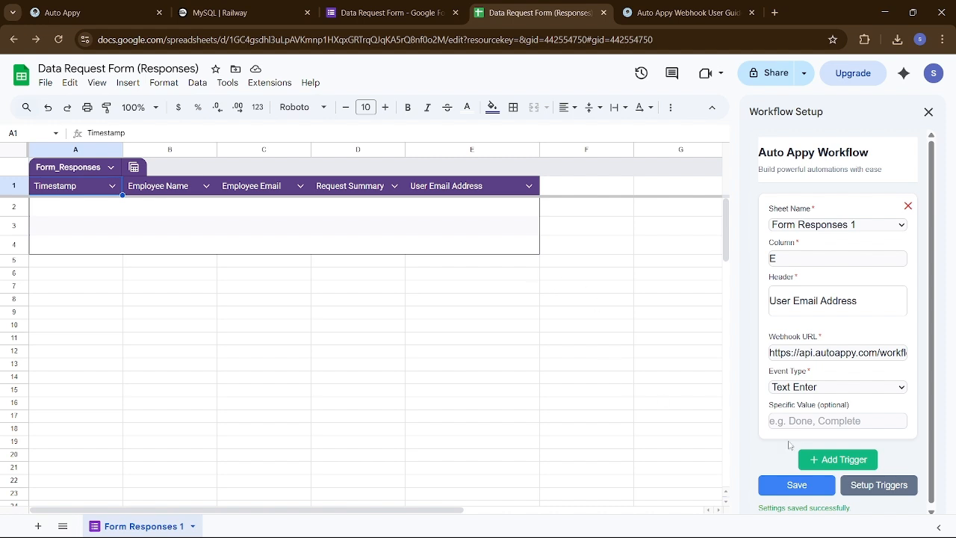
# - Set up the triggers, then start capturing sample data in the Auto Appy workflow
pyautogui.click(874, 486)
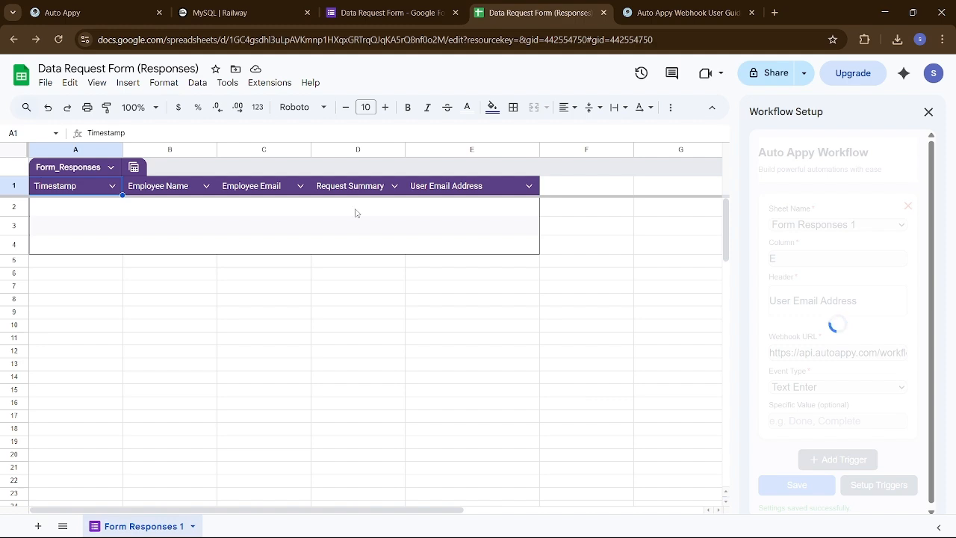
pyautogui.click(73, 9)
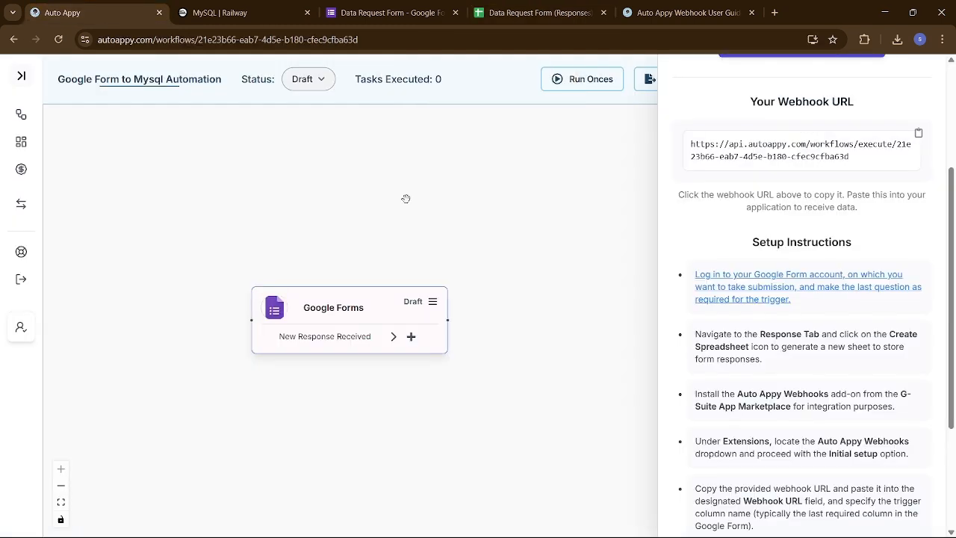
pyautogui.scroll(3, 742, 210)
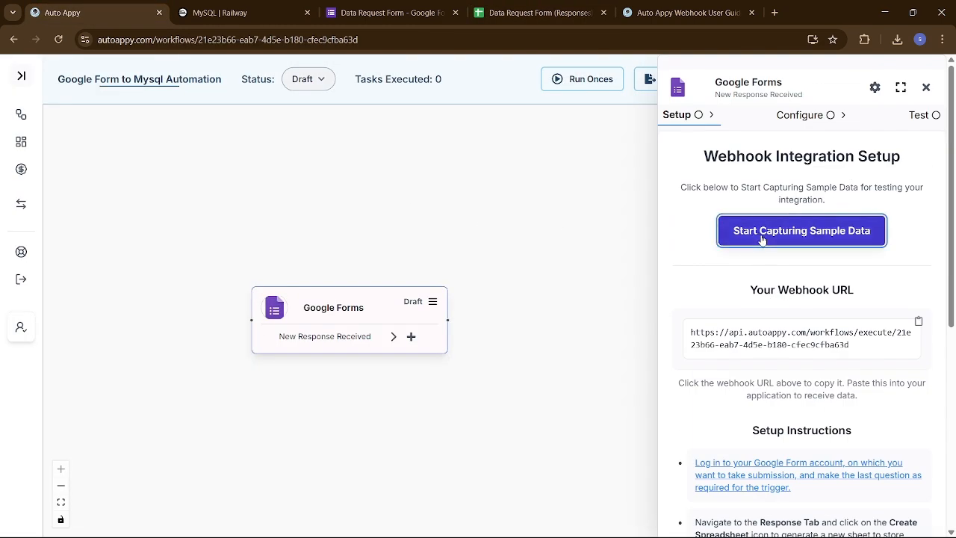
pyautogui.click(762, 236)
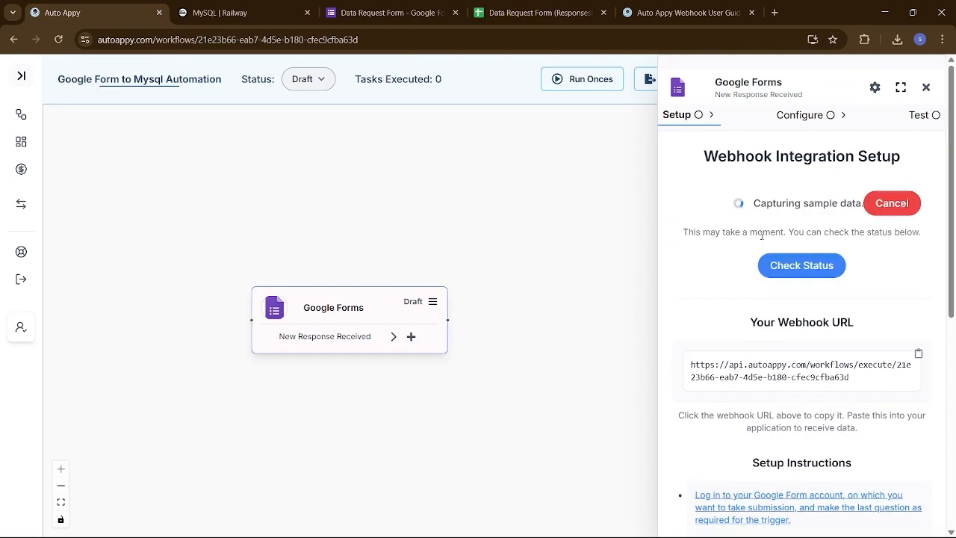
# - Copy the Data Request Form's responder link and open a new blank browser tab
pyautogui.click(402, 14)
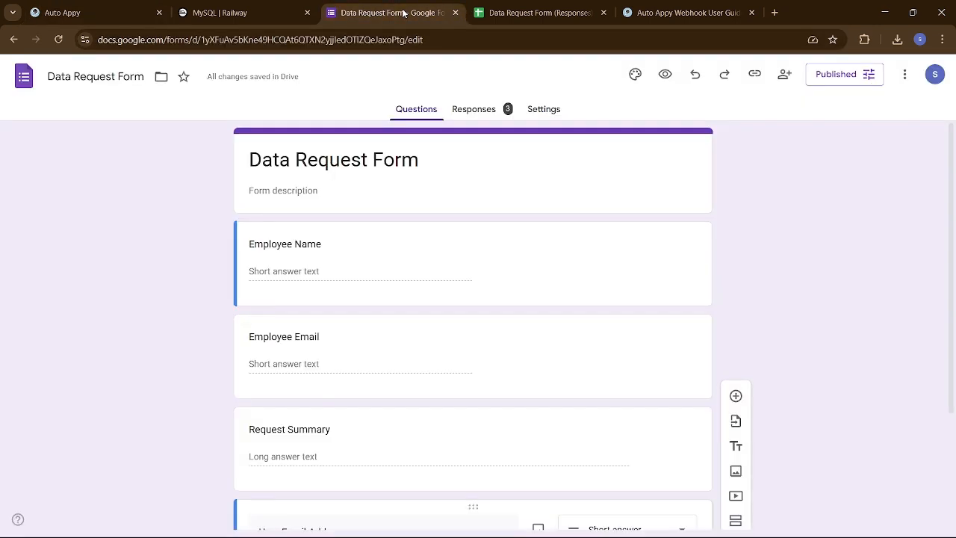
pyautogui.click(754, 75)
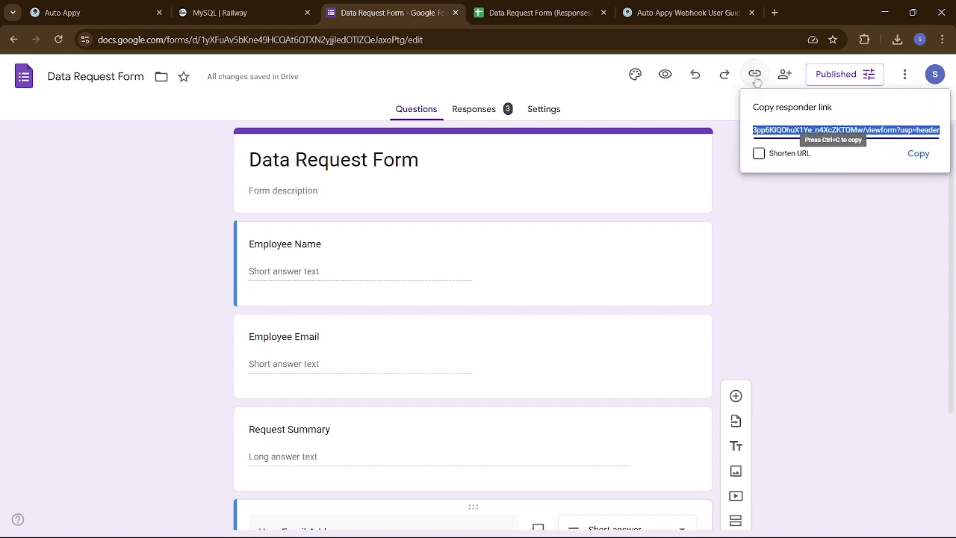
pyautogui.click(918, 155)
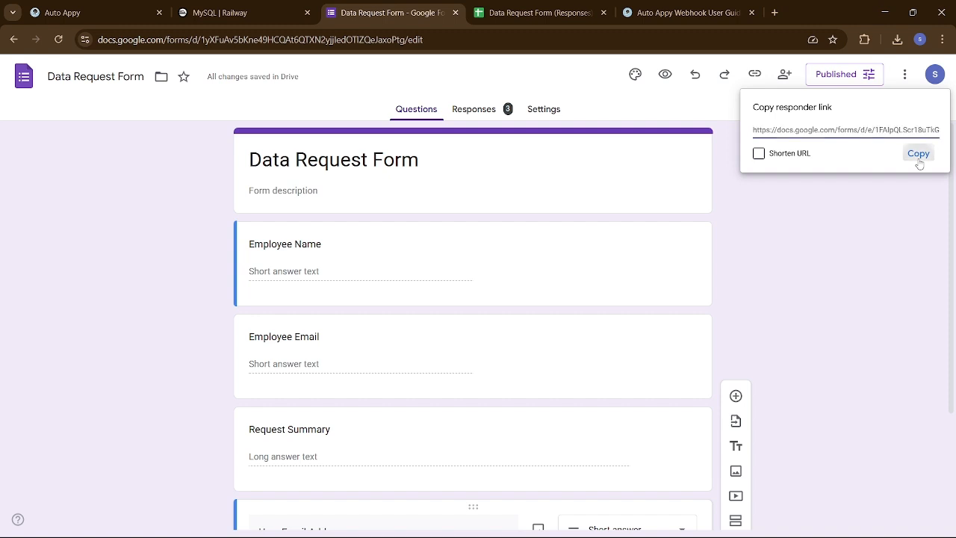
pyautogui.click(774, 12)
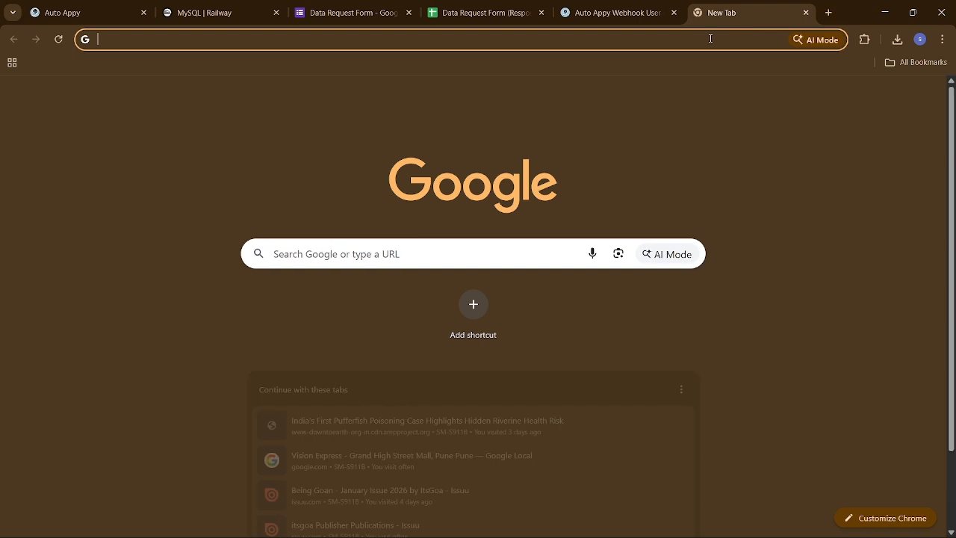
# - Open the live form from the pasted responder link and enter 'We are testing' as Request Summary
pyautogui.click(709, 39)
pyautogui.hotkey('ctrl', 'v')
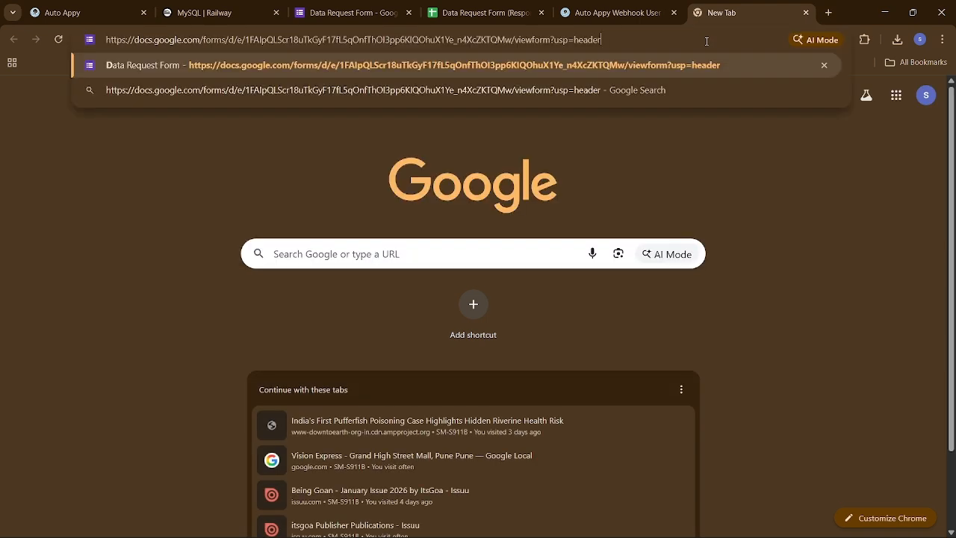
pyautogui.press('Return')
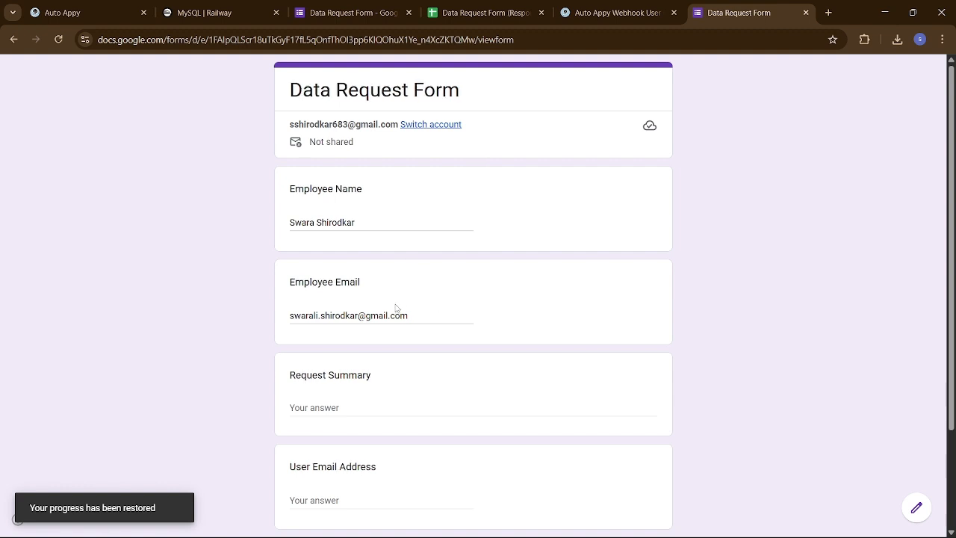
pyautogui.scroll(-1, 388, 301)
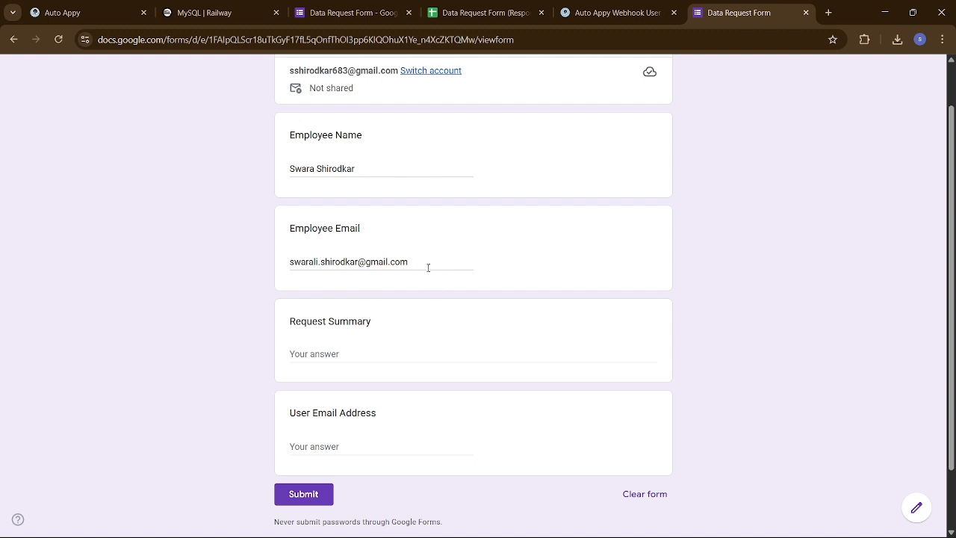
pyautogui.click(335, 357)
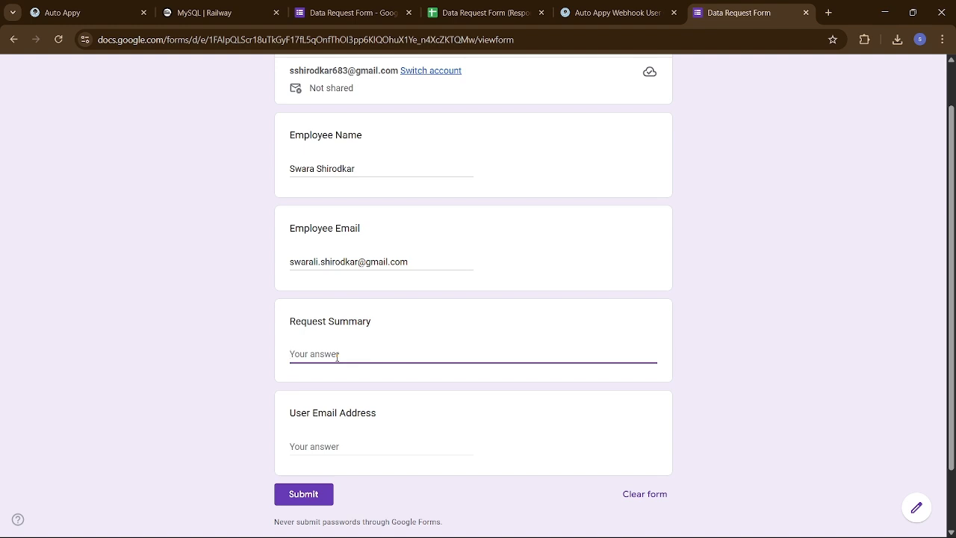
pyautogui.write('We are testing')
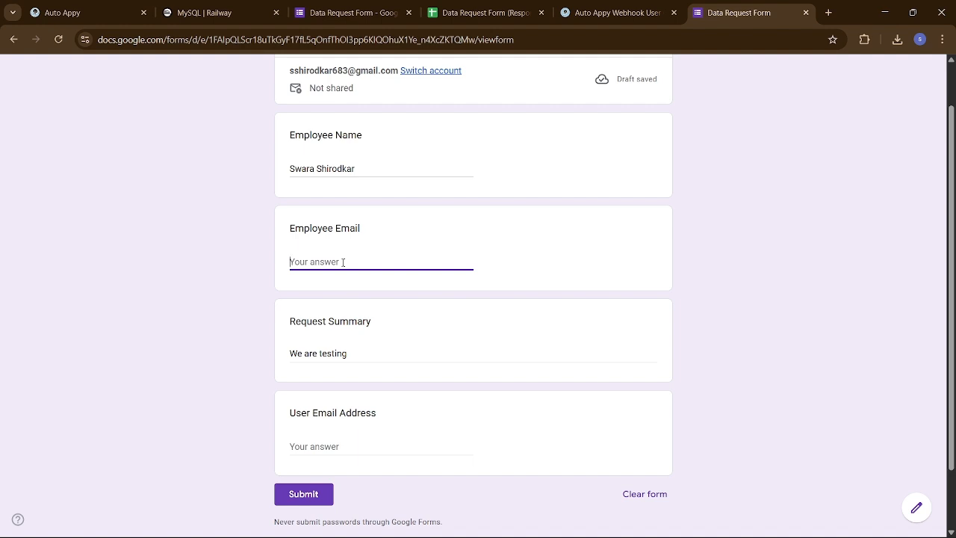
# - Replace the existing Employee Name answer with the new employee's full name
pyautogui.write('s')
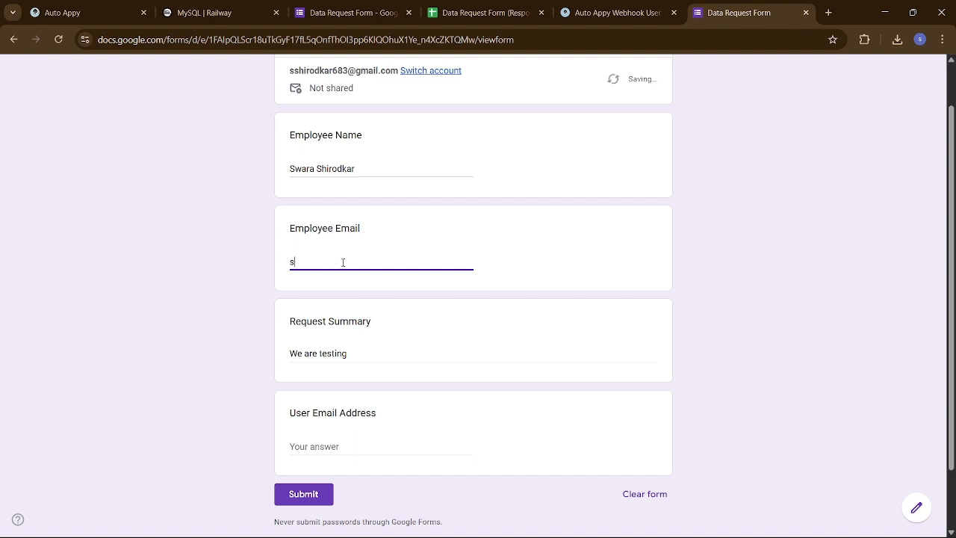
pyautogui.write('sh')
pyautogui.moveTo(356, 168); pyautogui.dragTo(281, 171)
pyautogui.press('BackSpace')
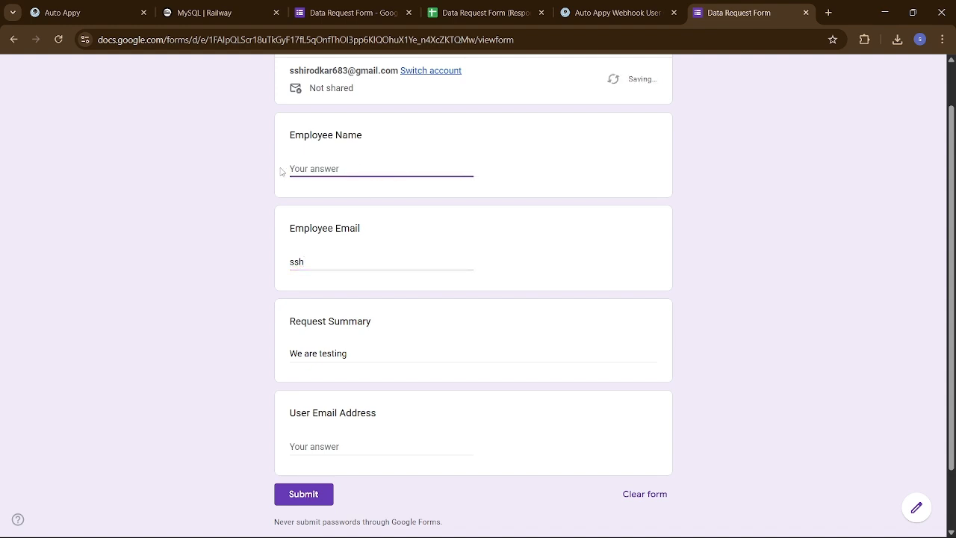
pyautogui.scroll(1, 367, 194)
pyautogui.scroll(-1, 351, 224)
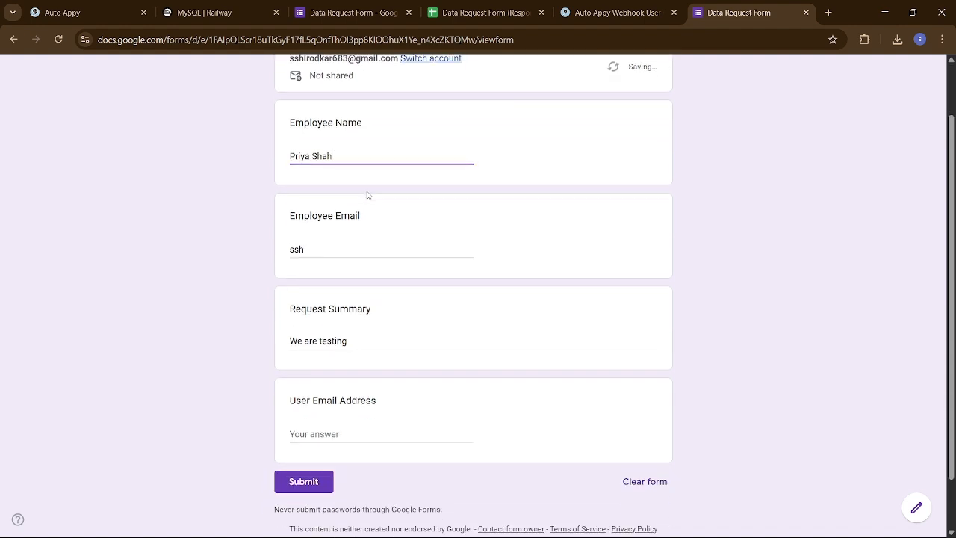
# - Fill in the employee's e-mail address under Employee Email and move to the User Email Address question
pyautogui.click(332, 252)
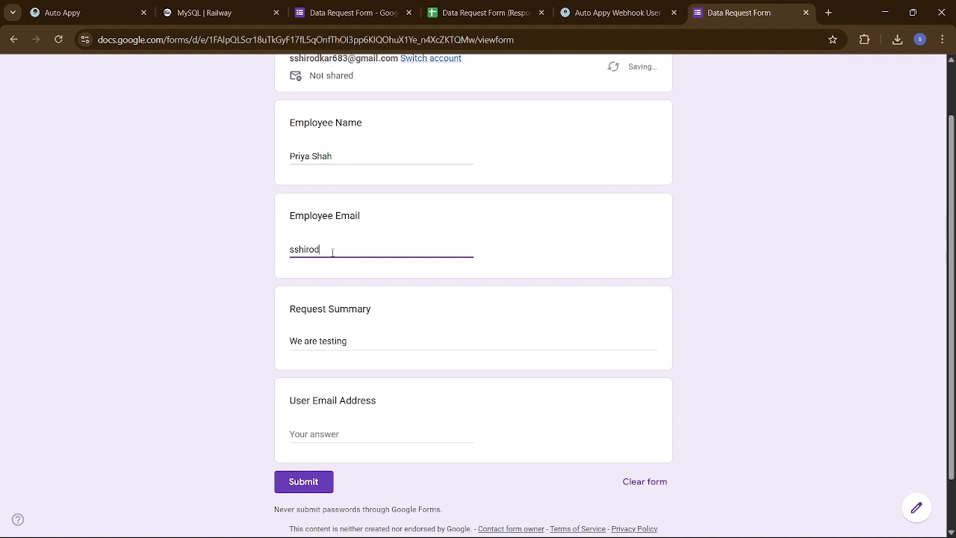
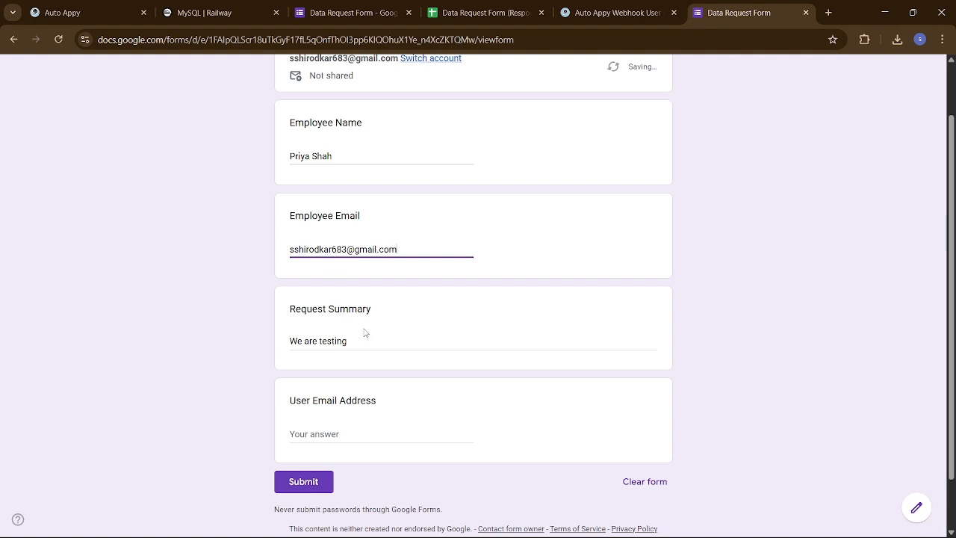
pyautogui.scroll(-1, 366, 333)
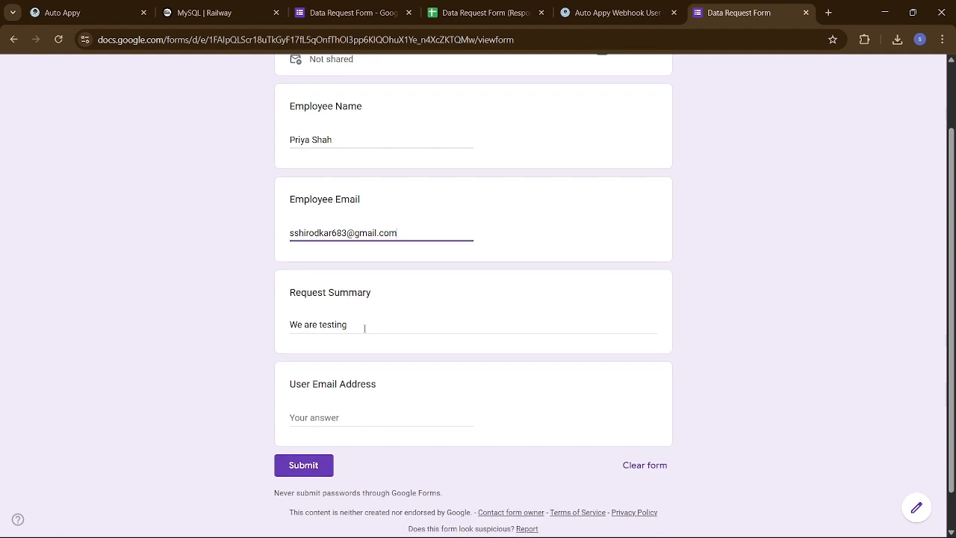
pyautogui.scroll(-1, 365, 328)
pyautogui.click(364, 328)
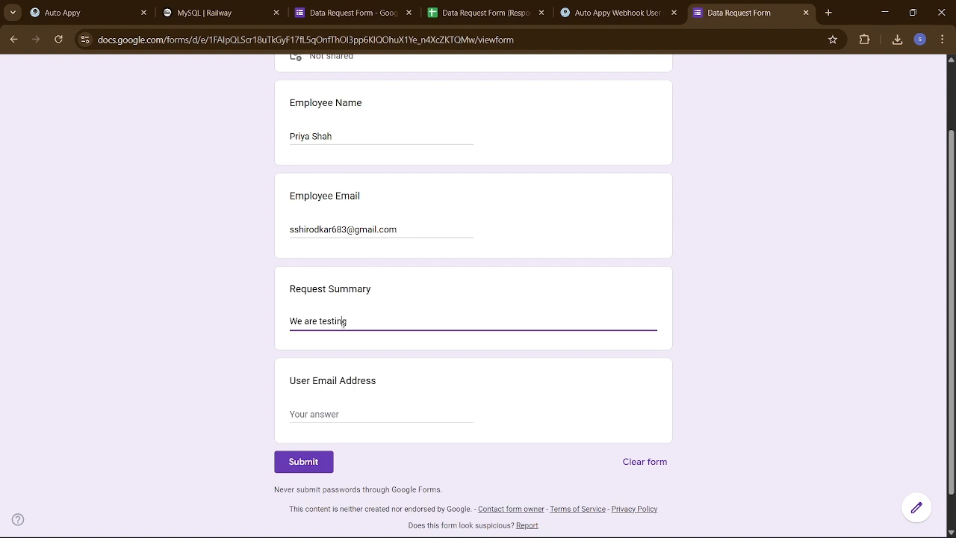
pyautogui.scroll(-1, 411, 379)
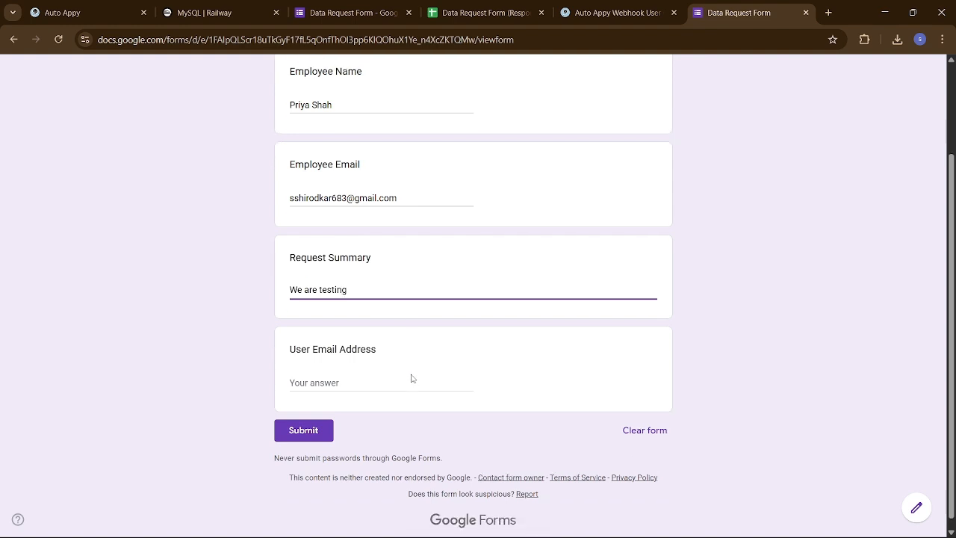
pyautogui.click(333, 389)
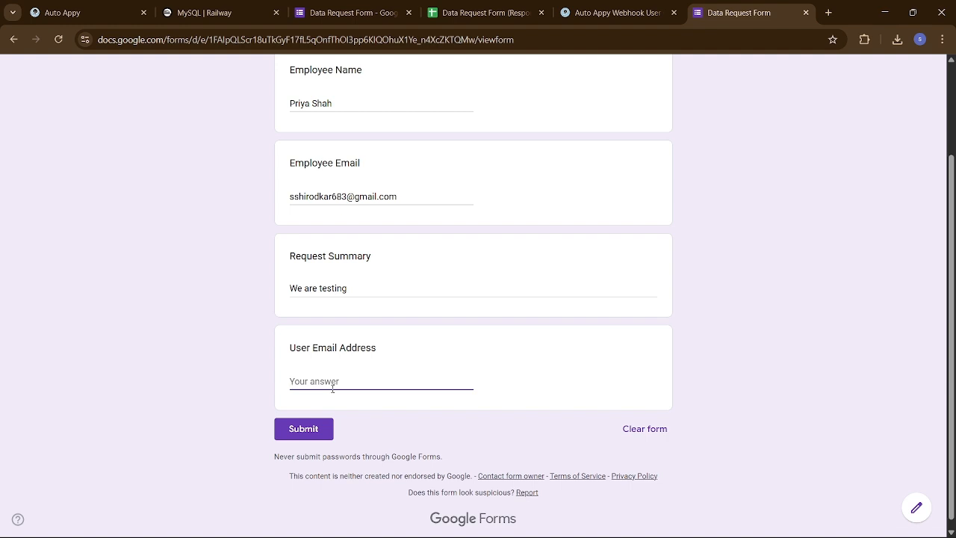
# - Copy the first user's email from row 1 of Railway's users table and return to the form
pyautogui.click(220, 12)
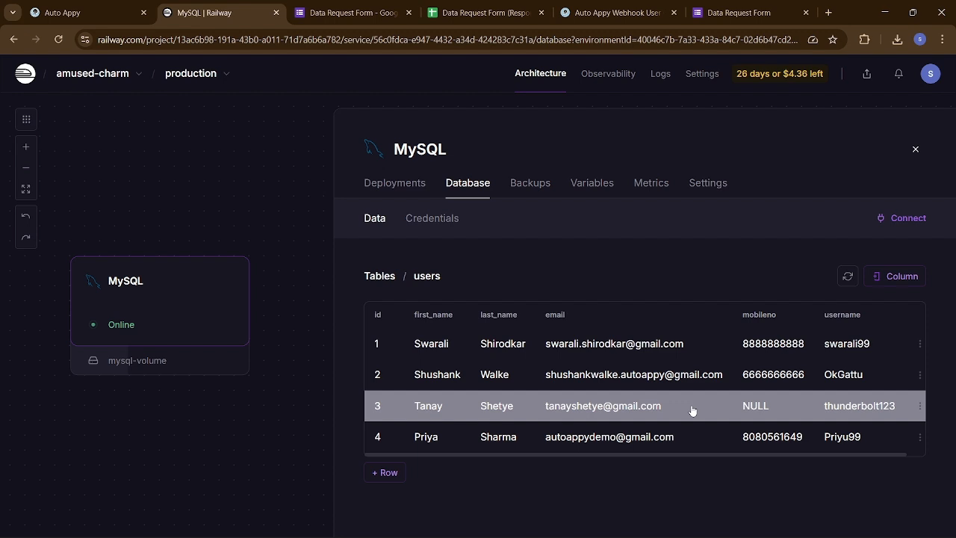
pyautogui.click(692, 347)
pyautogui.click(753, 316)
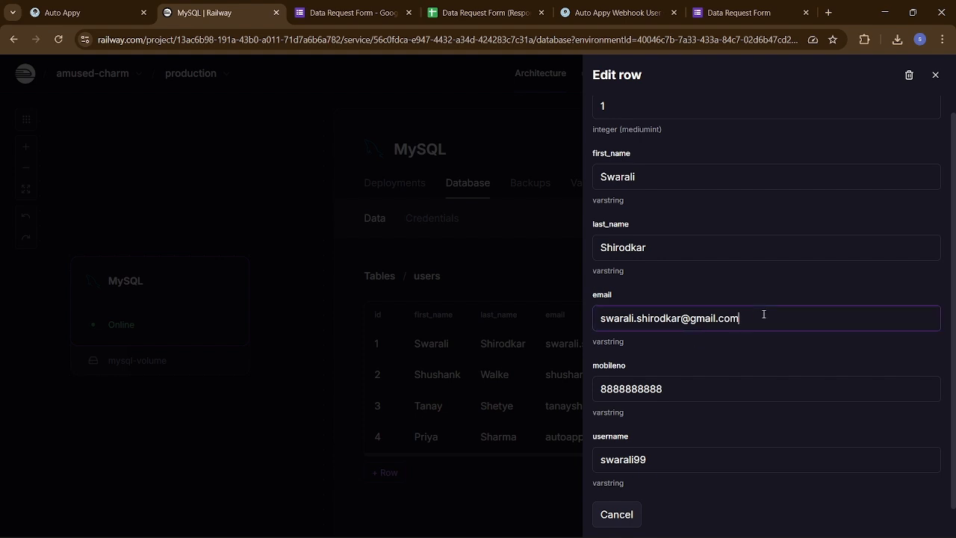
pyautogui.moveTo(762, 314); pyautogui.dragTo(589, 322)
pyautogui.hotkey('ctrl', 'c')
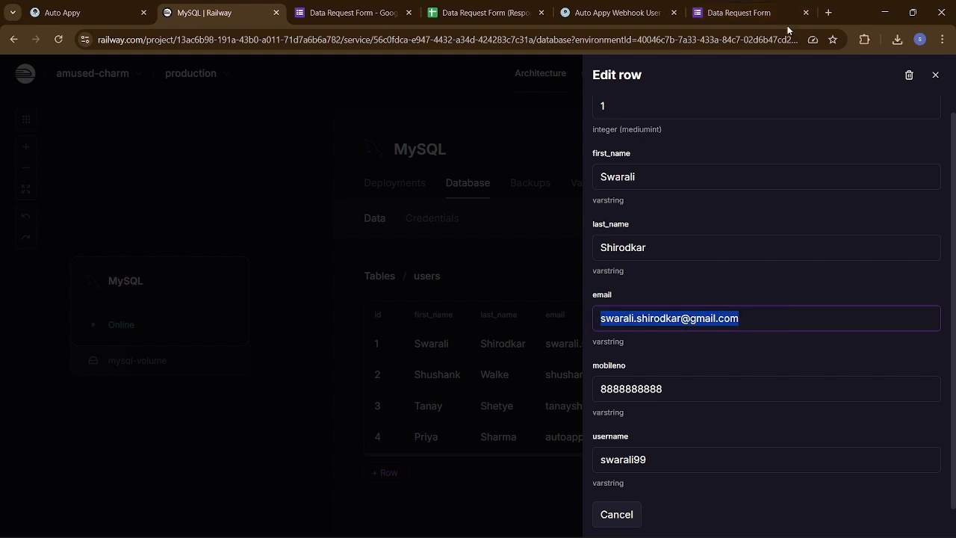
pyautogui.click(754, 13)
# - Paste the copied email as the User Email Address, submit the response, and go back to Auto Appy
pyautogui.hotkey('ctrl', 'v')
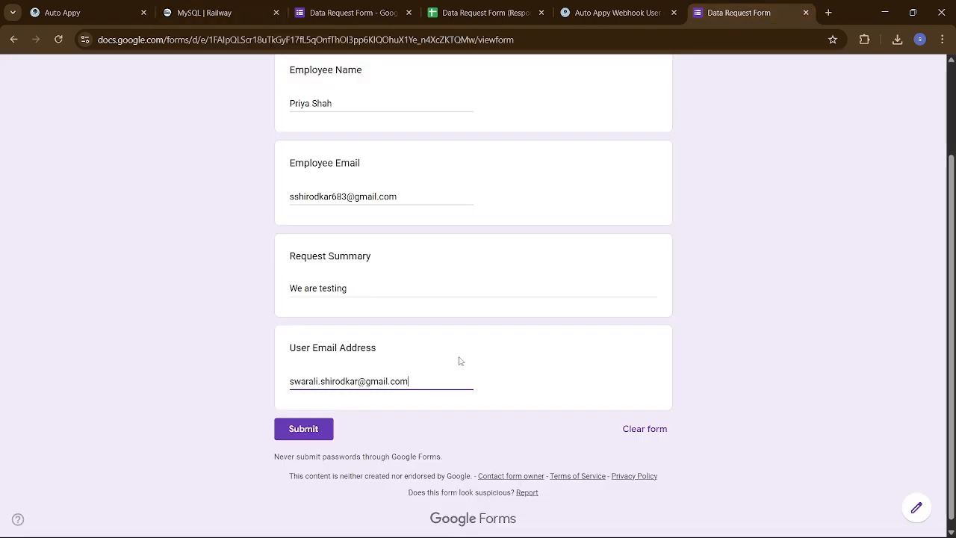
pyautogui.click(308, 439)
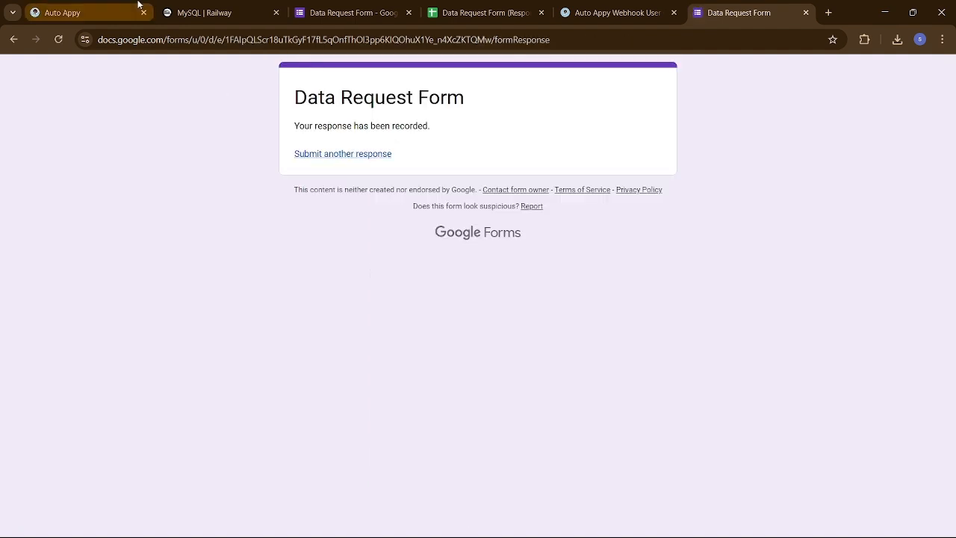
pyautogui.click(94, 12)
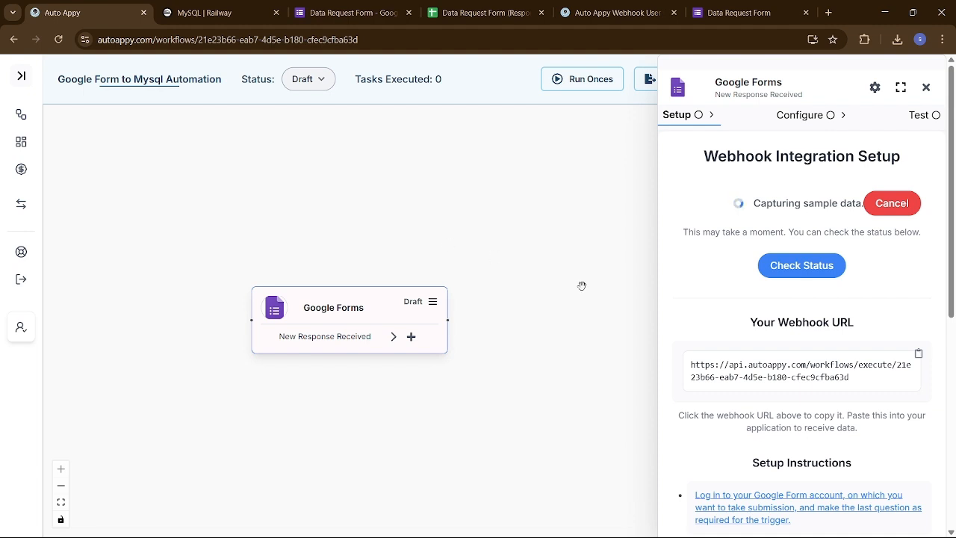
# - Check status to confirm sample data from Form Responses 1, row 5, column E, then close the panel
pyautogui.click(815, 275)
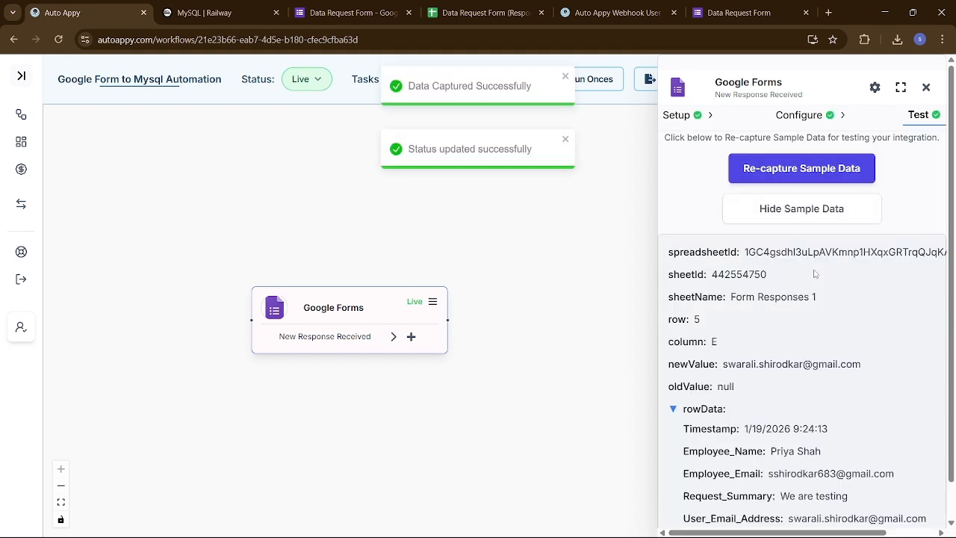
pyautogui.scroll(-1, 838, 420)
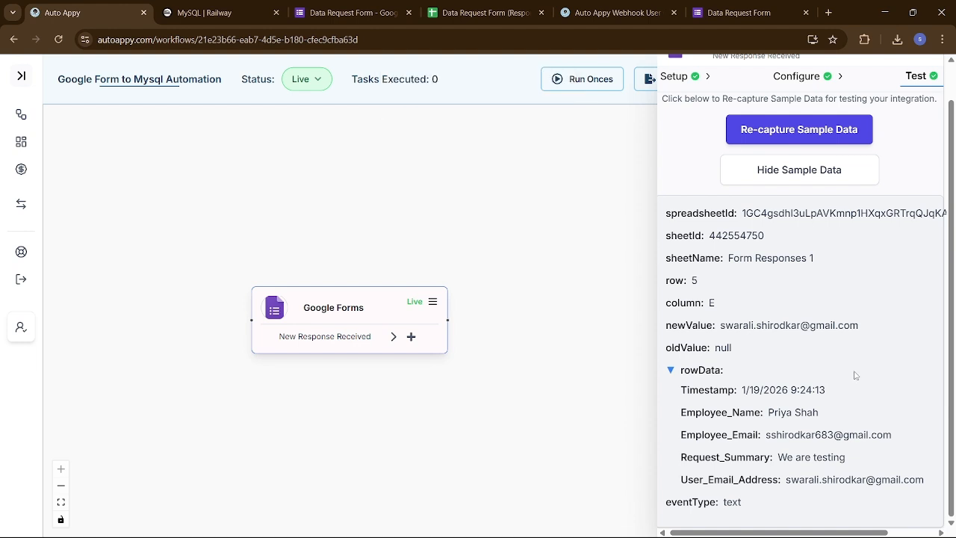
pyautogui.scroll(1, 855, 375)
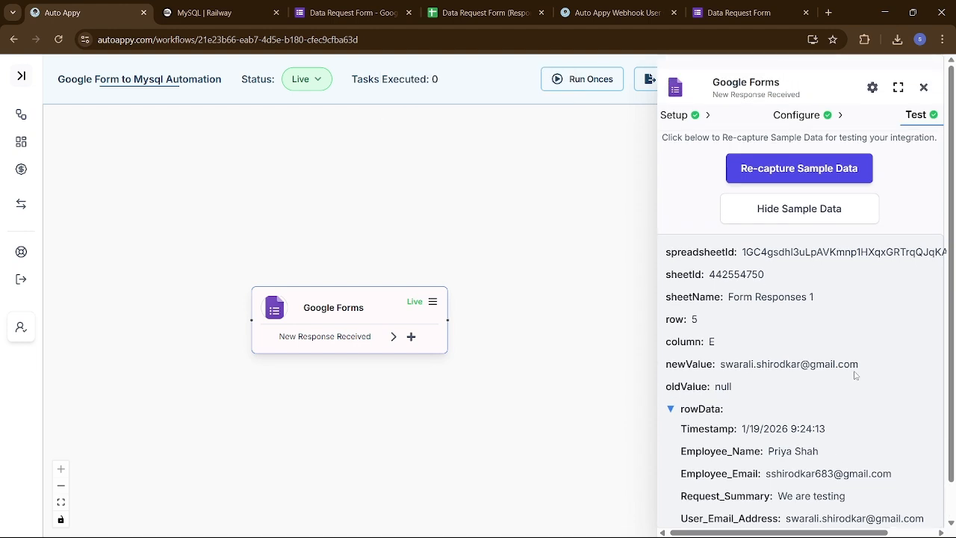
pyautogui.scroll(-1, 855, 375)
pyautogui.scroll(1, 855, 375)
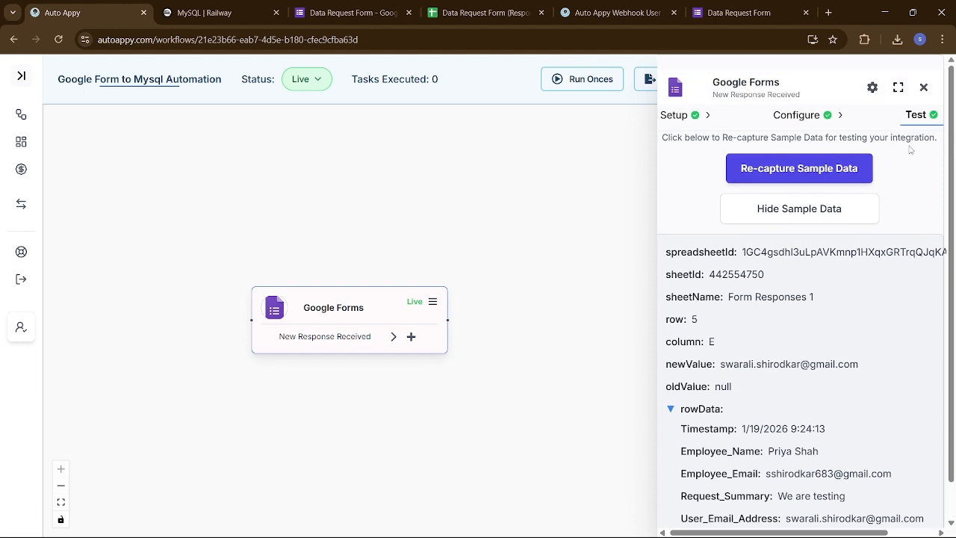
pyautogui.click(923, 88)
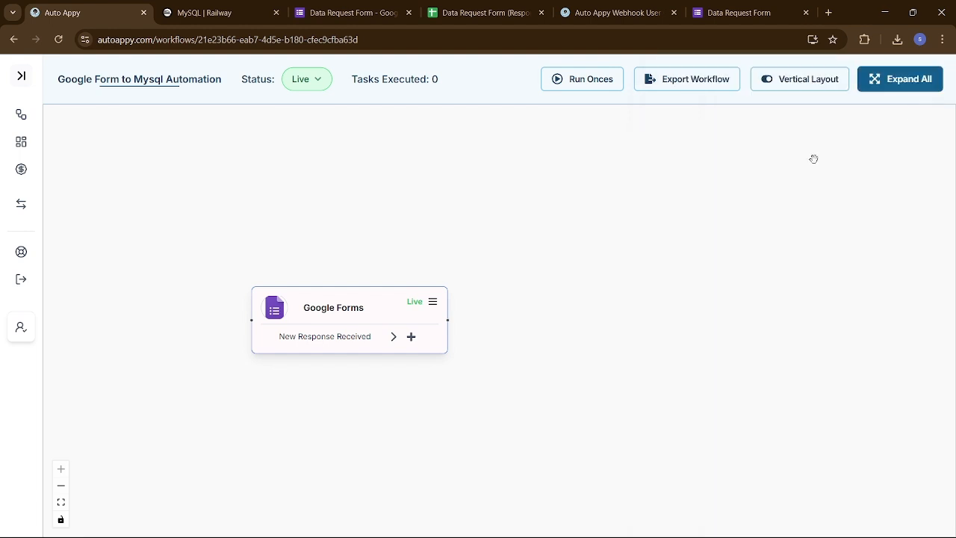
# - Add a MySQL node with the Get Rows action after the Google Forms trigger
pyautogui.click(412, 338)
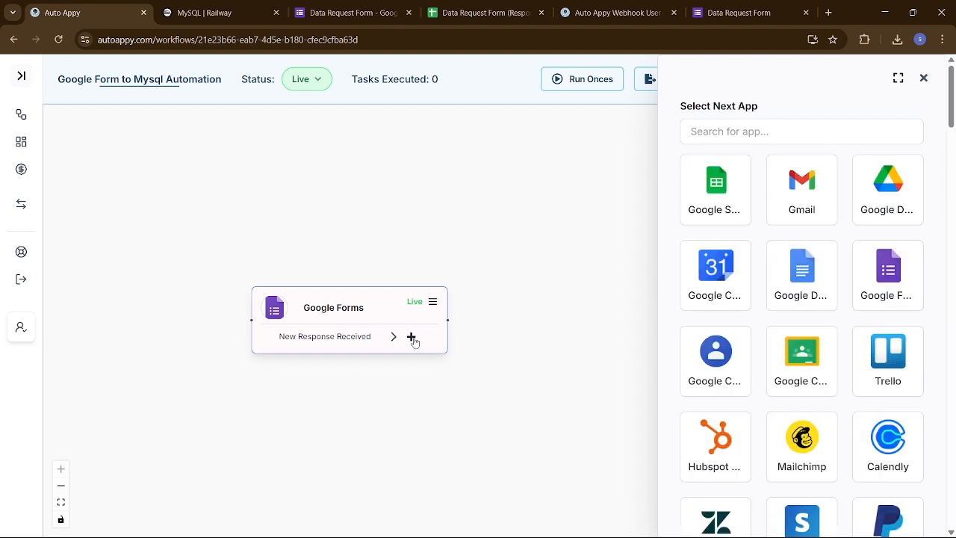
pyautogui.click(728, 131)
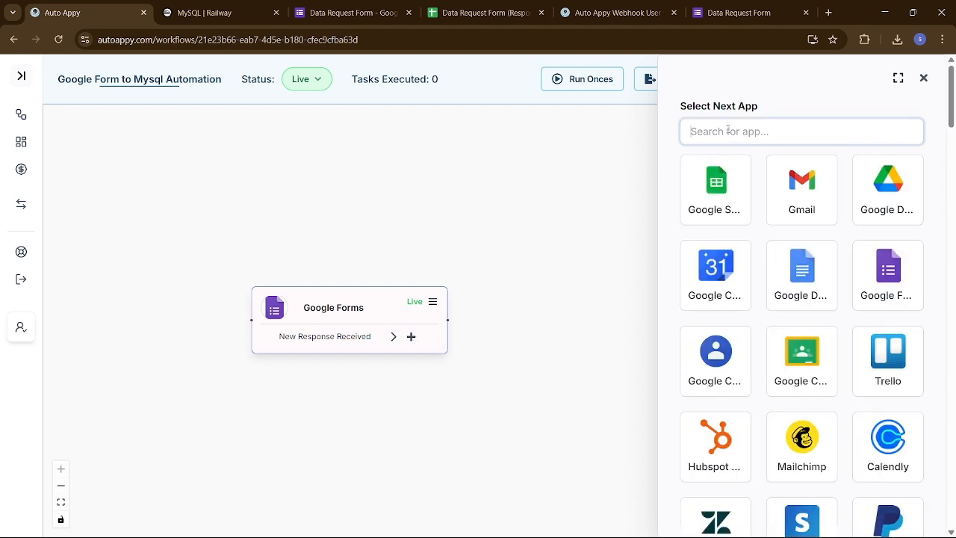
pyautogui.write('mys')
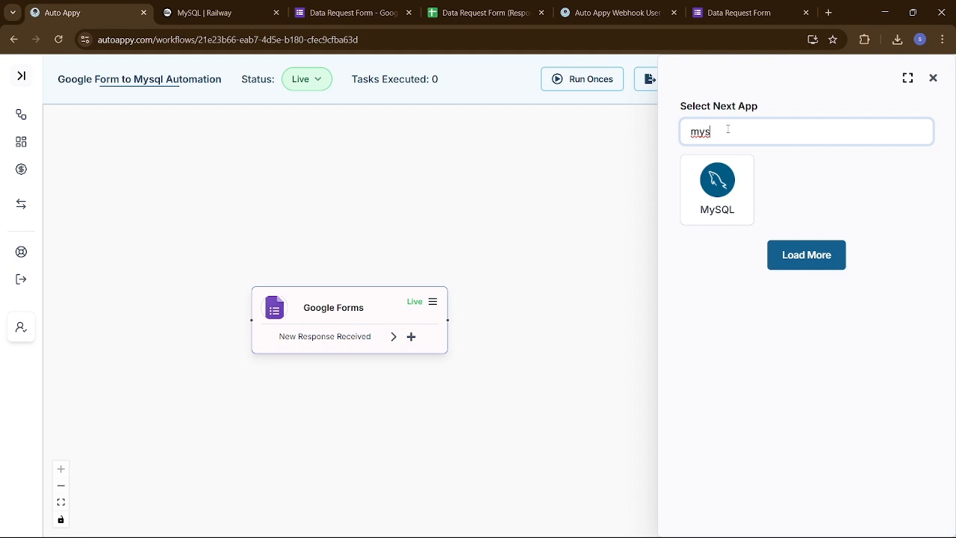
pyautogui.click(700, 201)
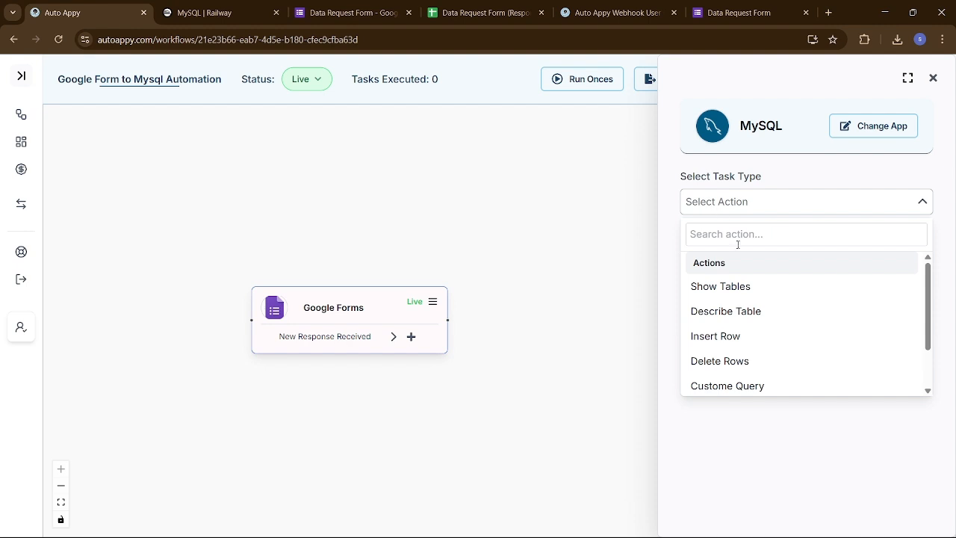
pyautogui.scroll(-1, 762, 339)
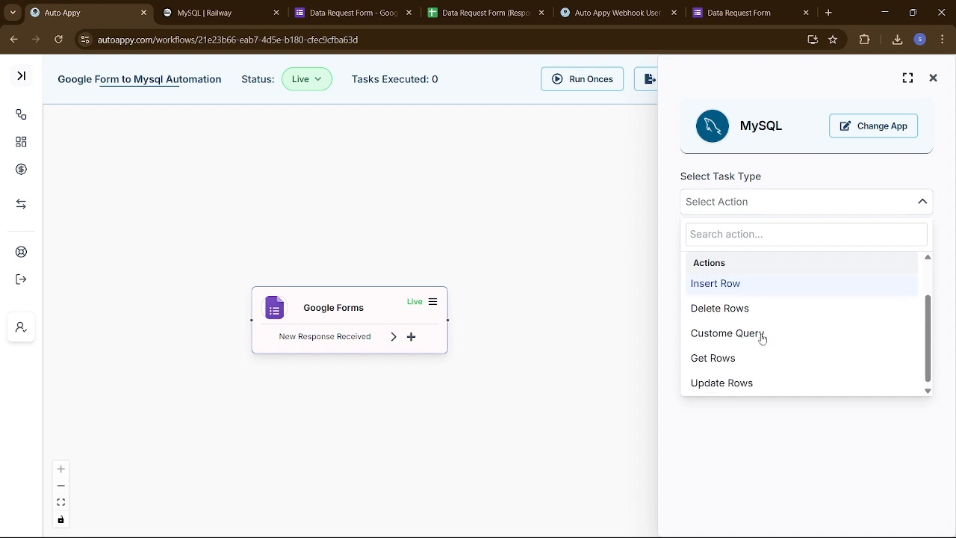
pyautogui.click(744, 359)
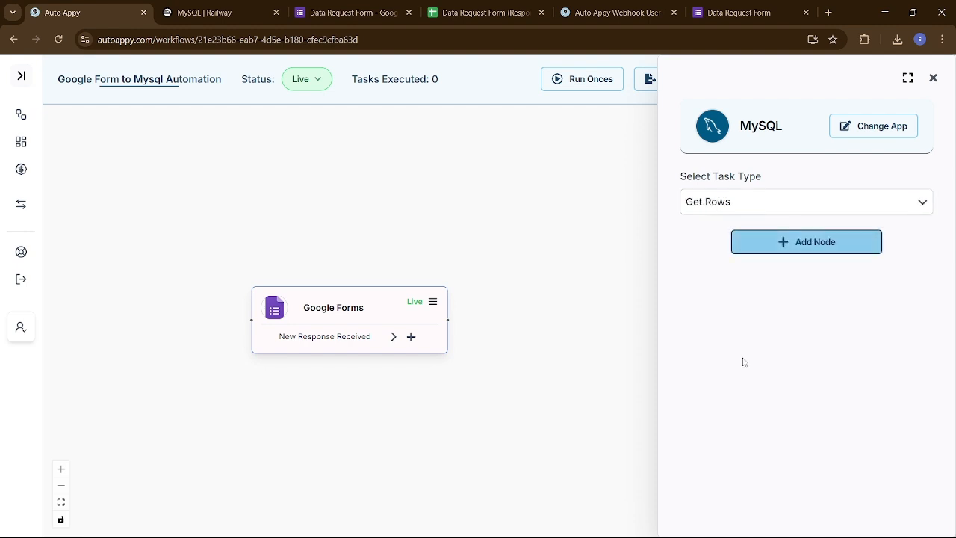
pyautogui.click(794, 244)
pyautogui.click(788, 209)
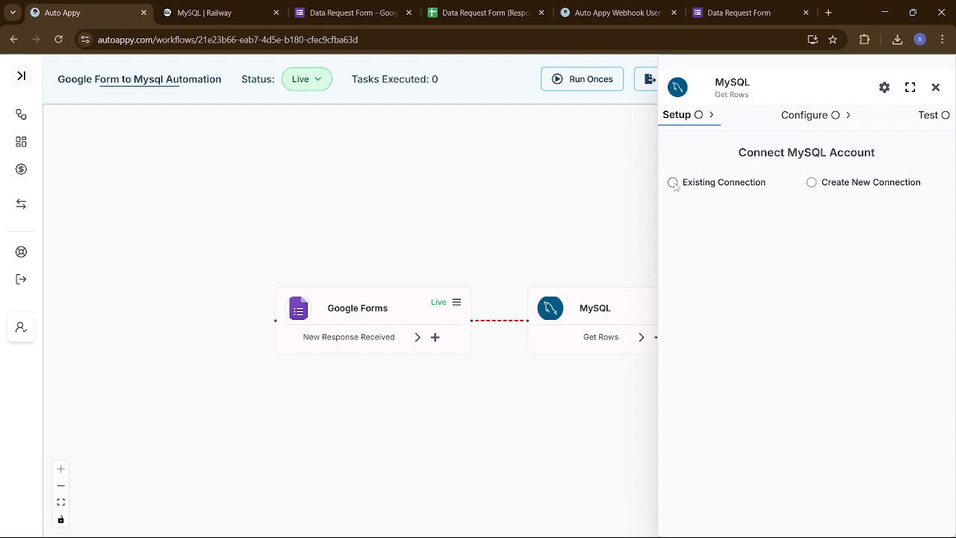
# - Connect the MySQL Get Rows step to the saved MySQL #9 connection
pyautogui.click(673, 183)
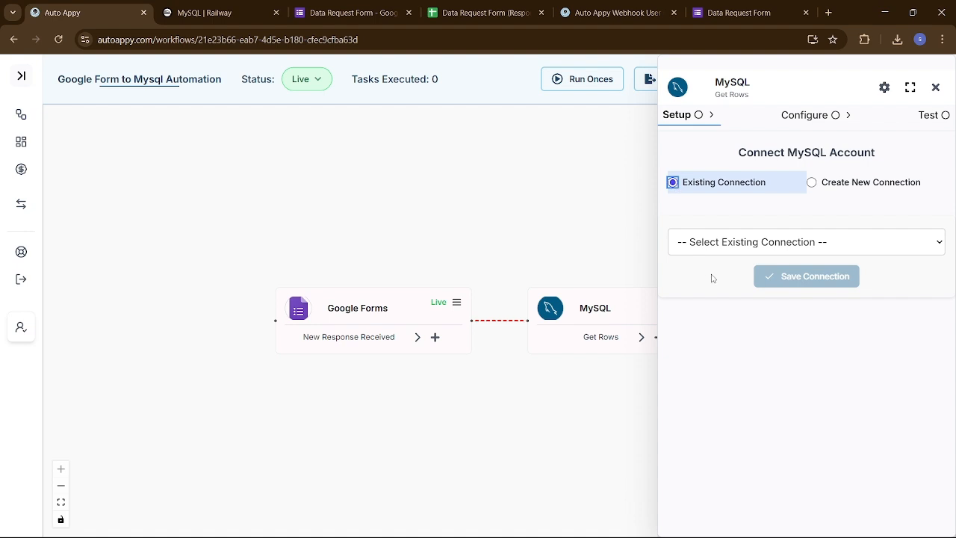
pyautogui.click(738, 246)
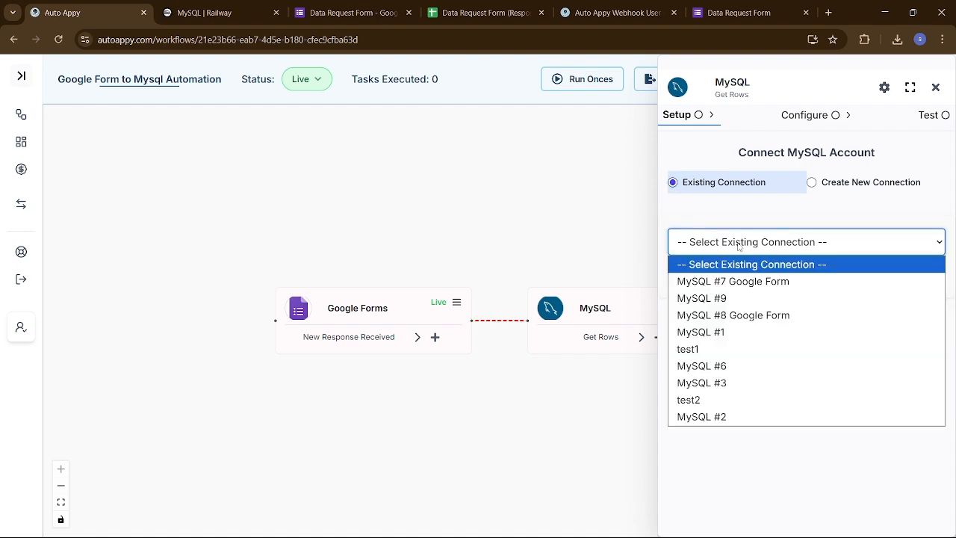
pyautogui.click(729, 298)
pyautogui.click(798, 280)
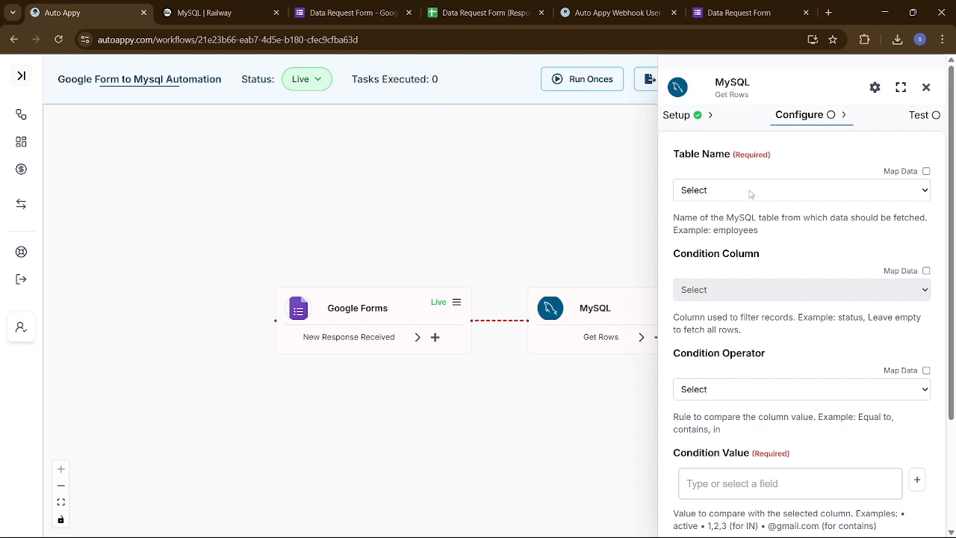
# - Set the table name to users, then switch to the MySQL | Railway tab
pyautogui.click(870, 198)
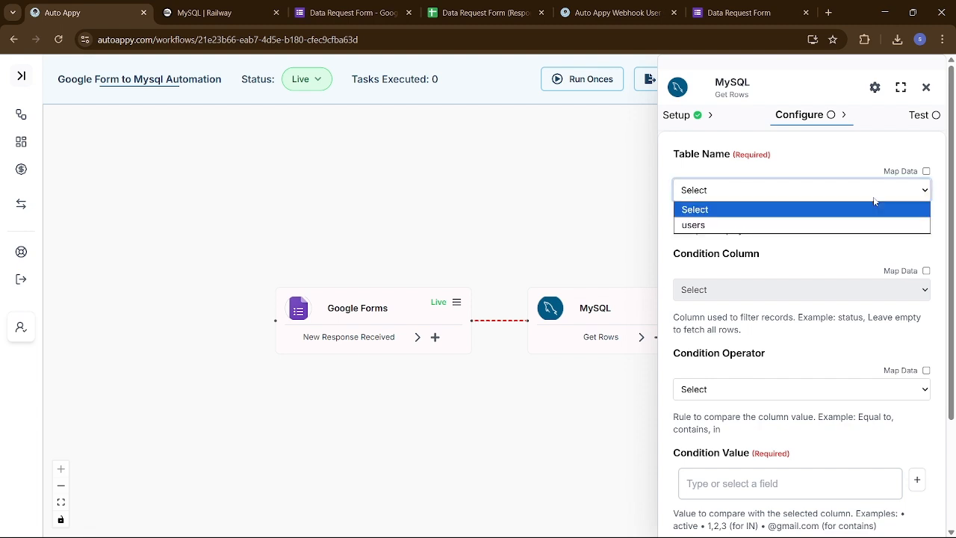
pyautogui.click(792, 226)
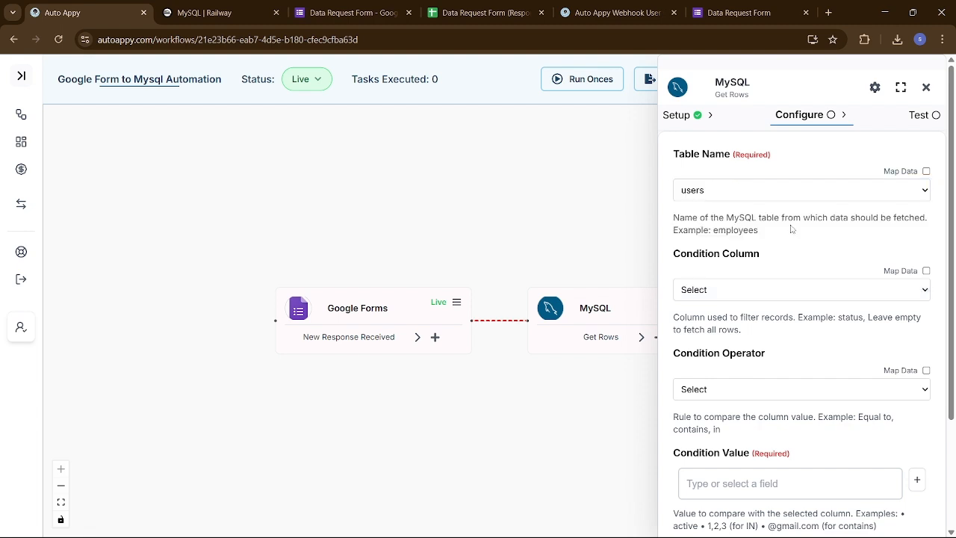
pyautogui.click(224, 13)
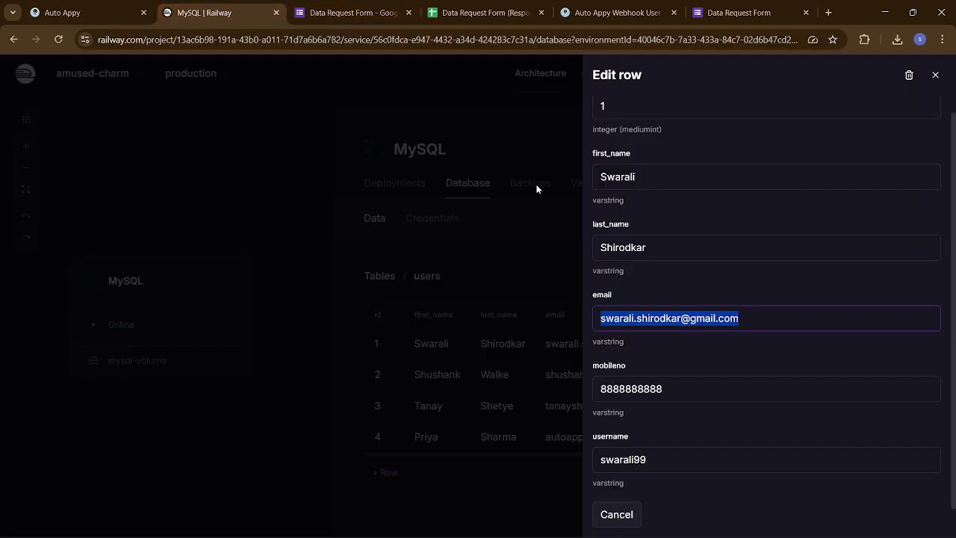
# - Close Railway's Edit row panel and go back to the Auto Appy workflow
pyautogui.click(937, 79)
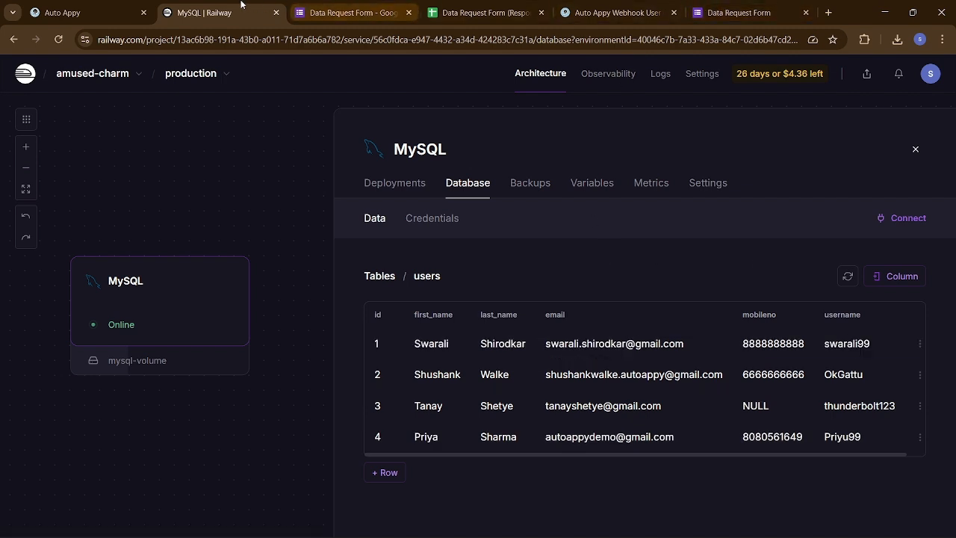
pyautogui.click(86, 9)
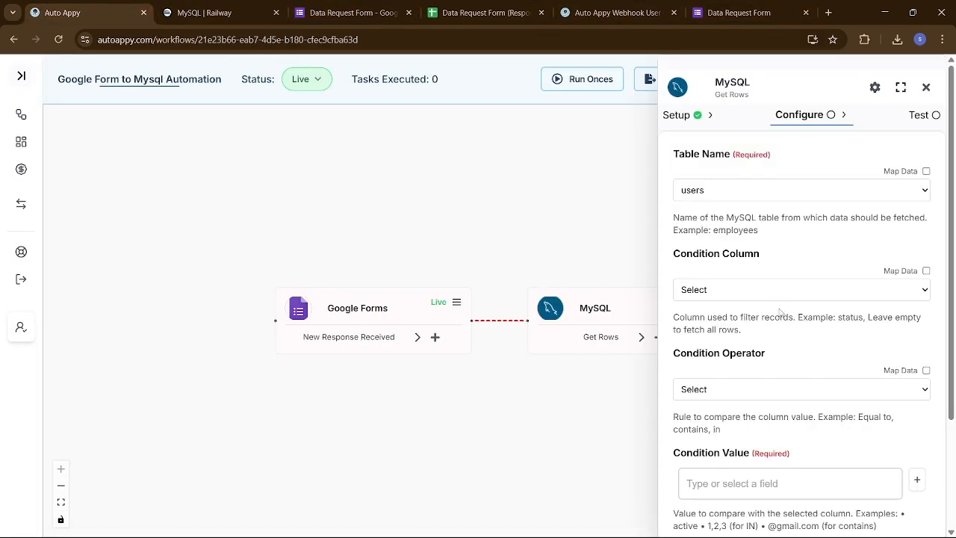
# - Set the condition column to email with the Equal to operator
pyautogui.scroll(-1, 766, 307)
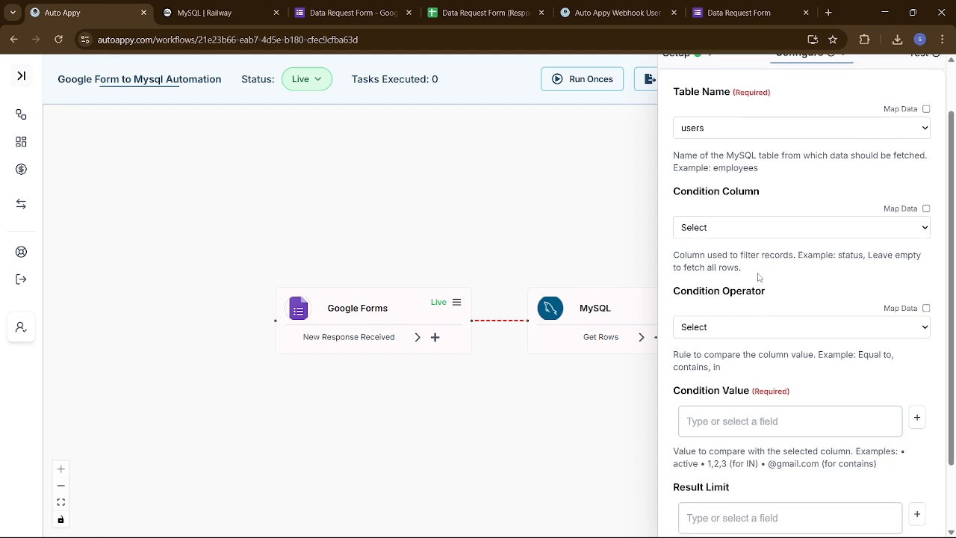
pyautogui.click(737, 232)
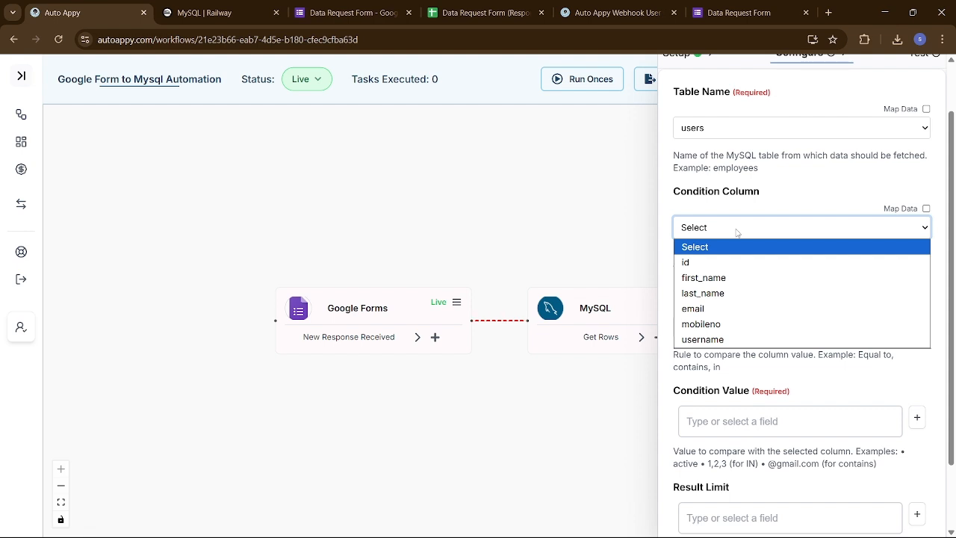
pyautogui.click(729, 312)
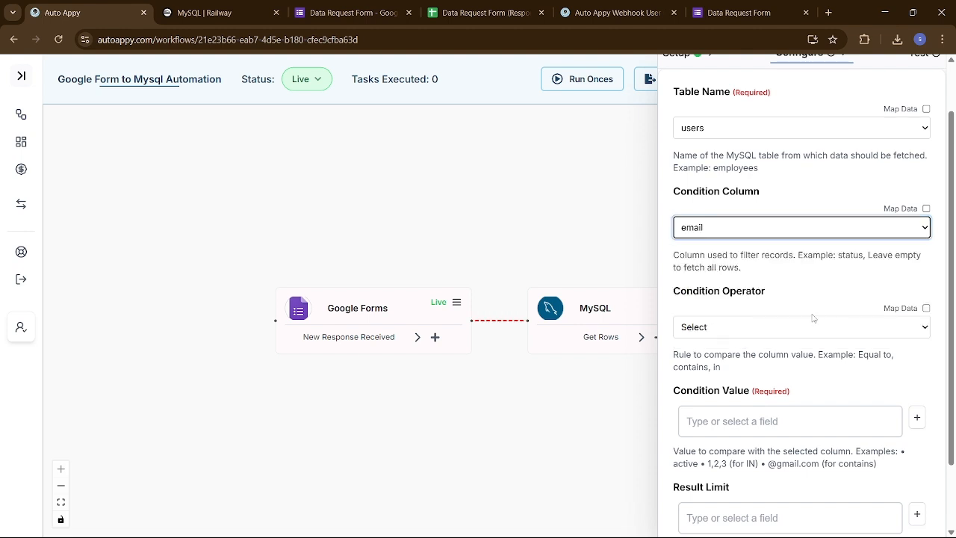
pyautogui.scroll(-1, 811, 315)
pyautogui.click(788, 271)
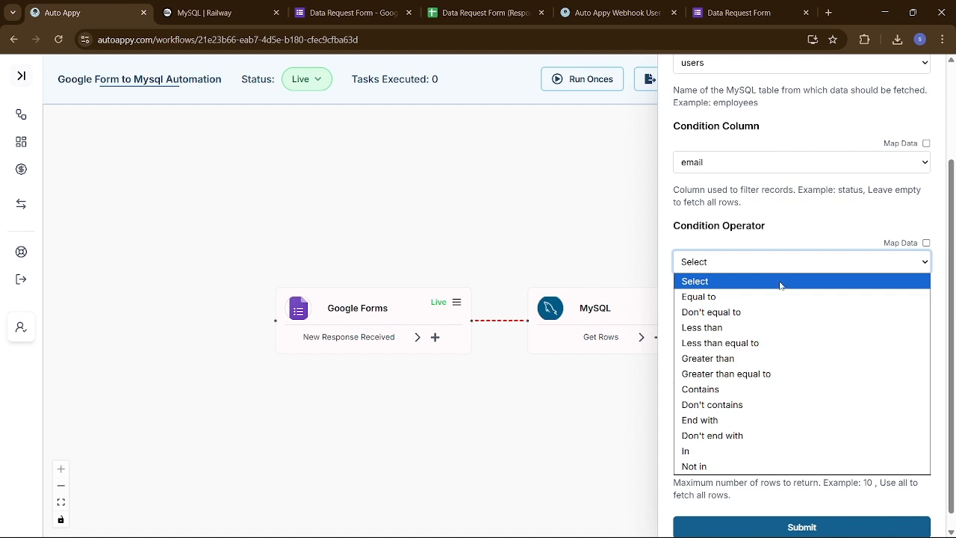
pyautogui.click(770, 299)
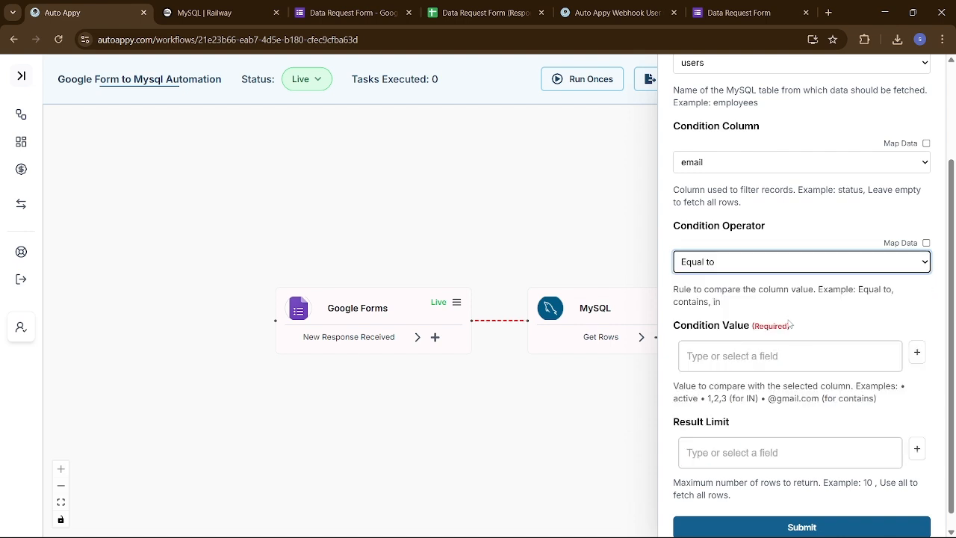
# - Map the condition value to Google Forms RowData.User_Email_Address and submit the step settings
pyautogui.scroll(-1, 800, 335)
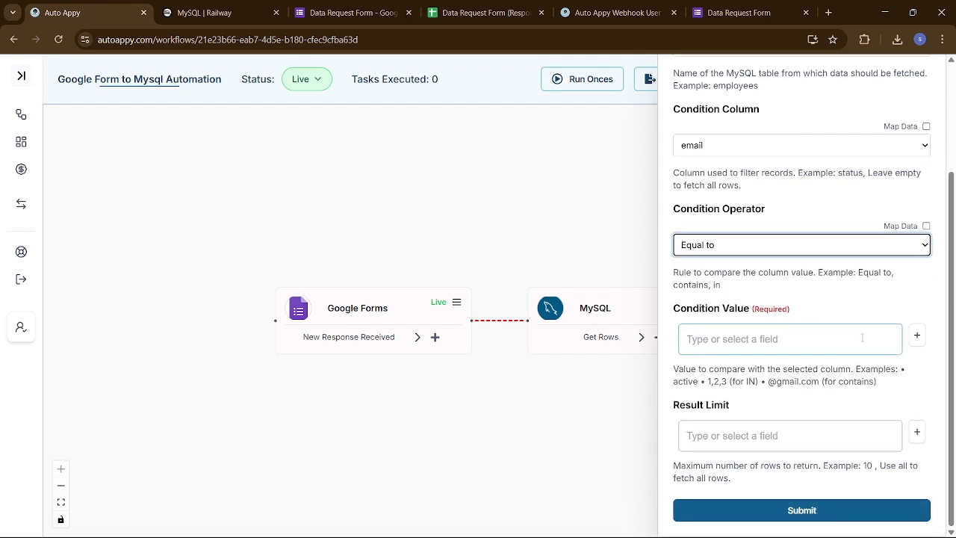
pyautogui.click(917, 338)
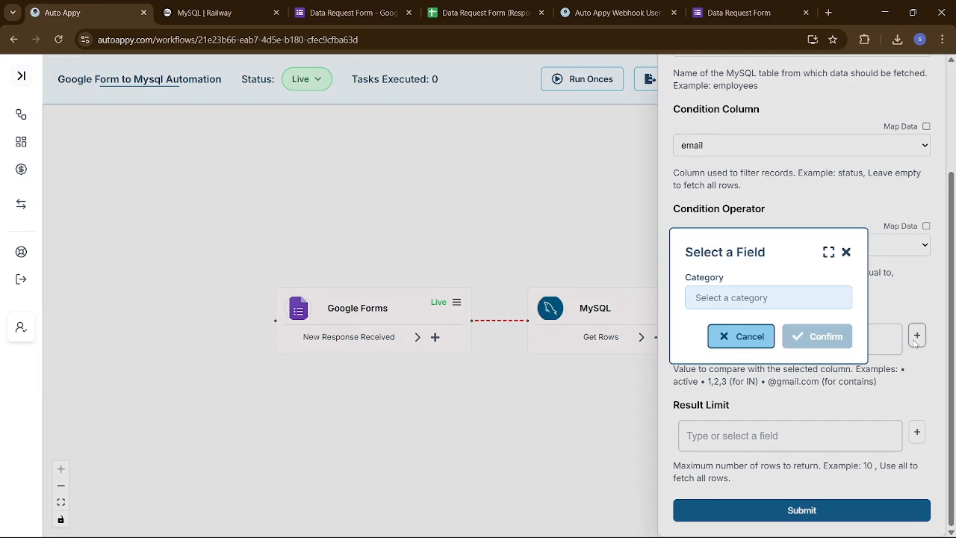
pyautogui.click(783, 295)
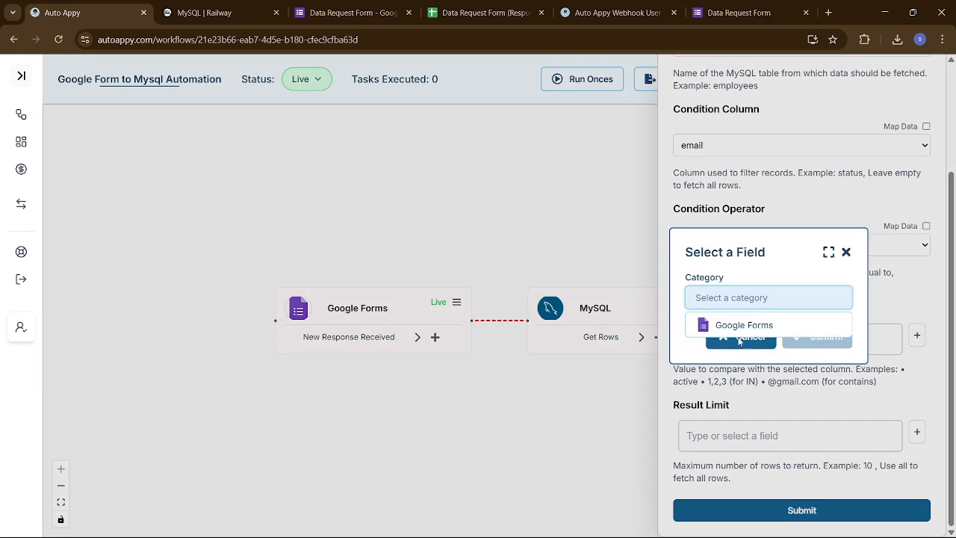
pyautogui.click(741, 326)
pyautogui.click(734, 325)
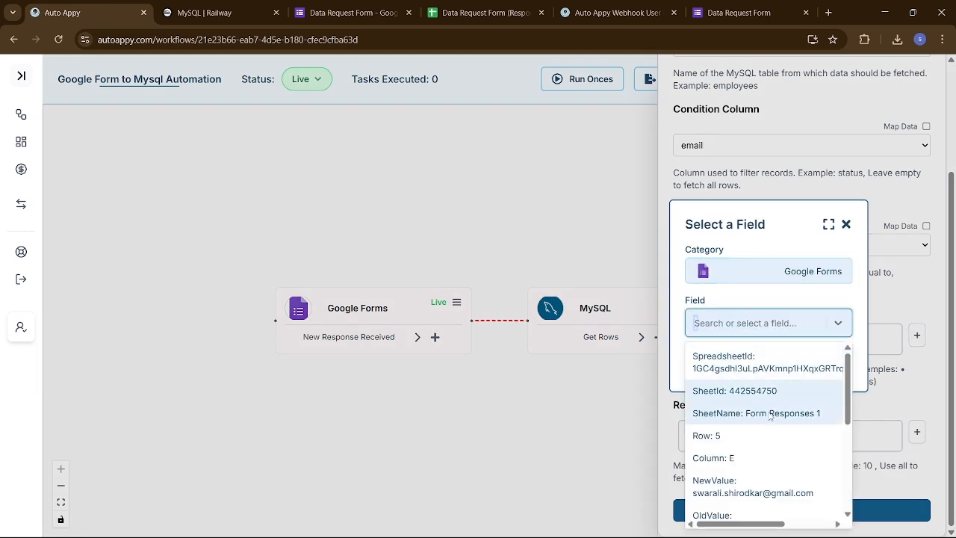
pyautogui.scroll(-2, 769, 416)
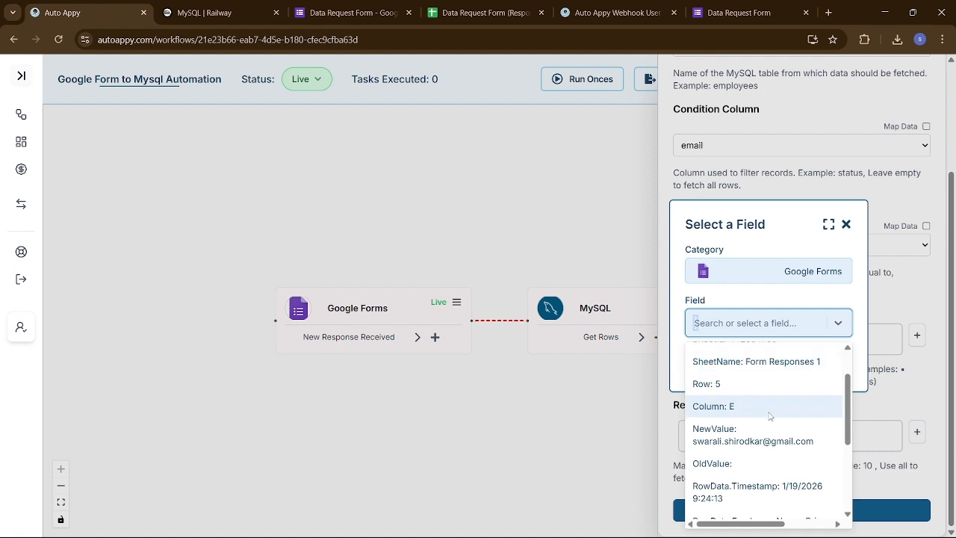
pyautogui.scroll(-1, 769, 416)
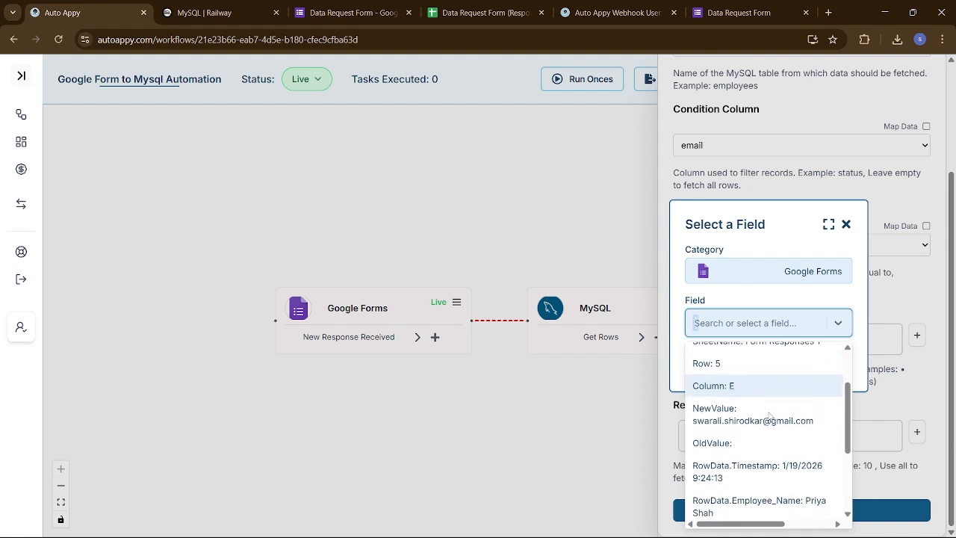
pyautogui.scroll(2, 769, 416)
pyautogui.scroll(-3, 770, 417)
pyautogui.scroll(-1, 770, 416)
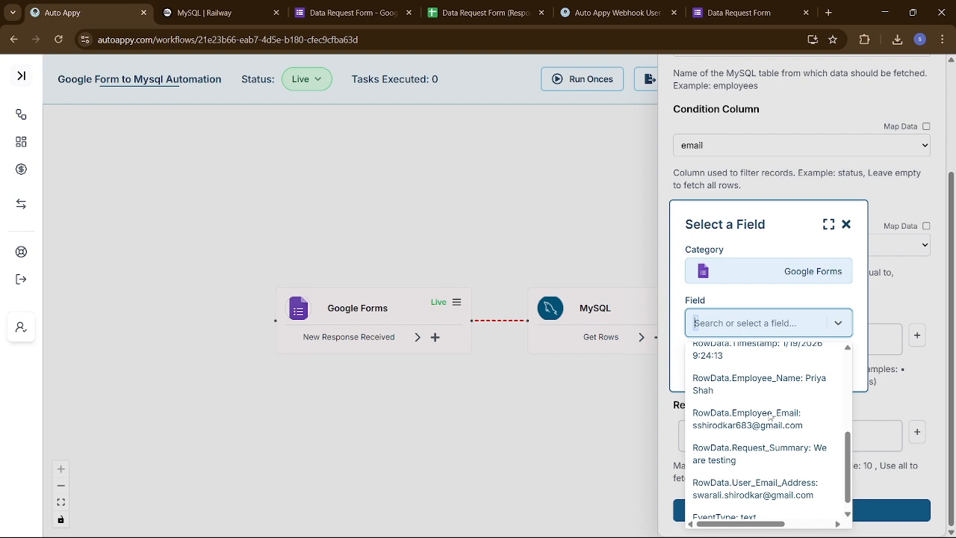
pyautogui.click(769, 495)
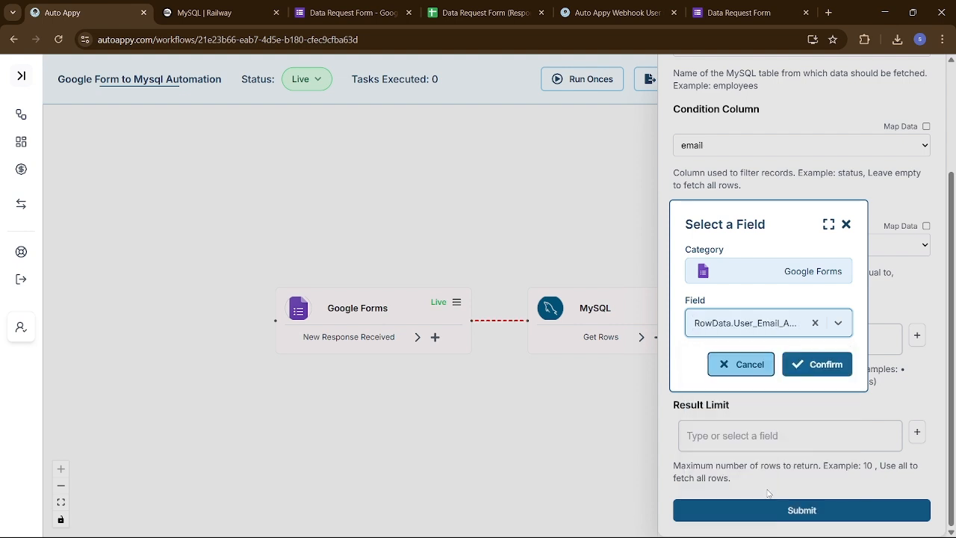
pyautogui.click(820, 361)
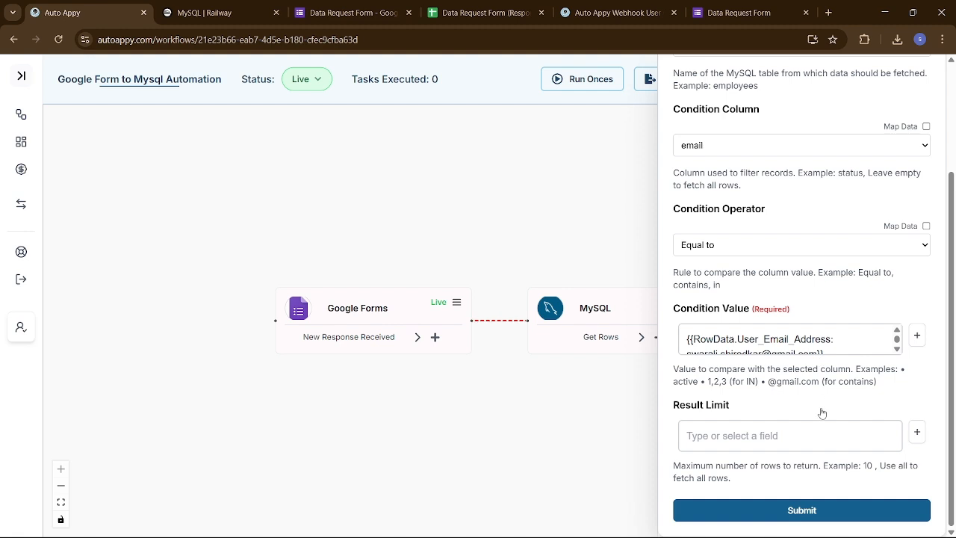
pyautogui.click(825, 511)
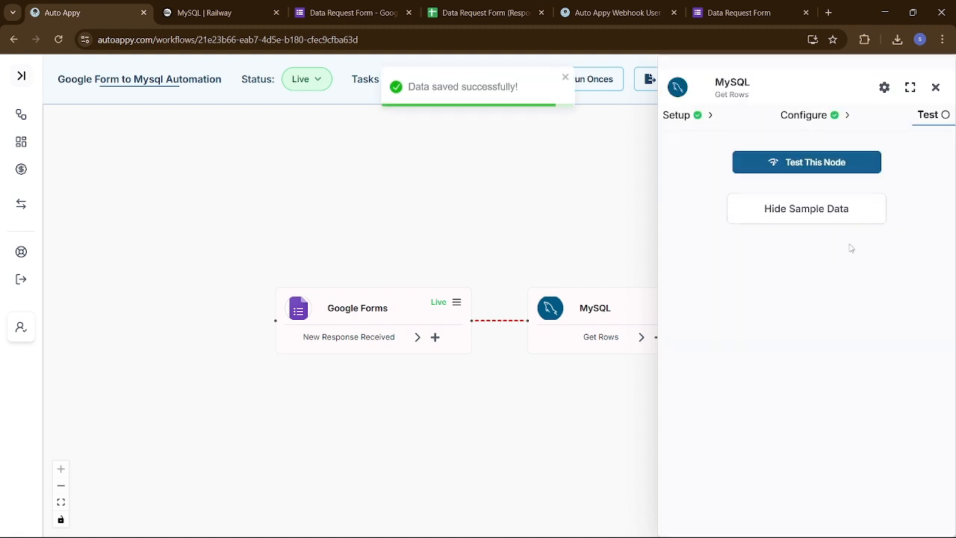
# - Test the MySQL step, view its returned users row (id 1), and compare it in Railway
pyautogui.click(818, 164)
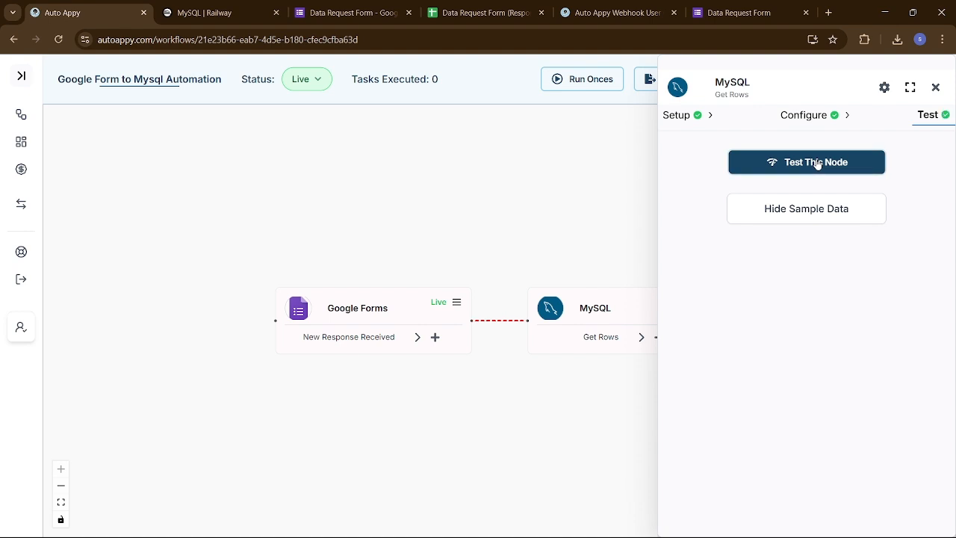
pyautogui.click(810, 221)
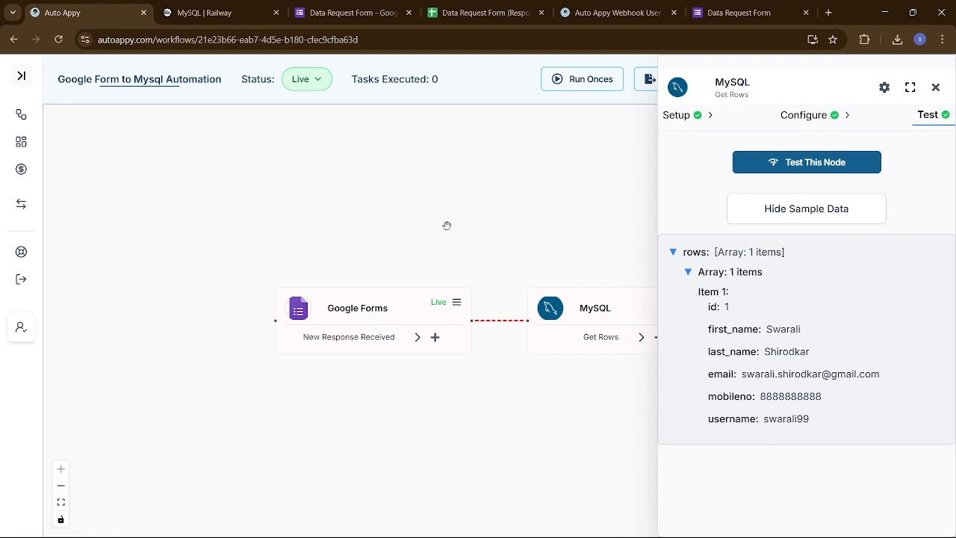
pyautogui.click(204, 12)
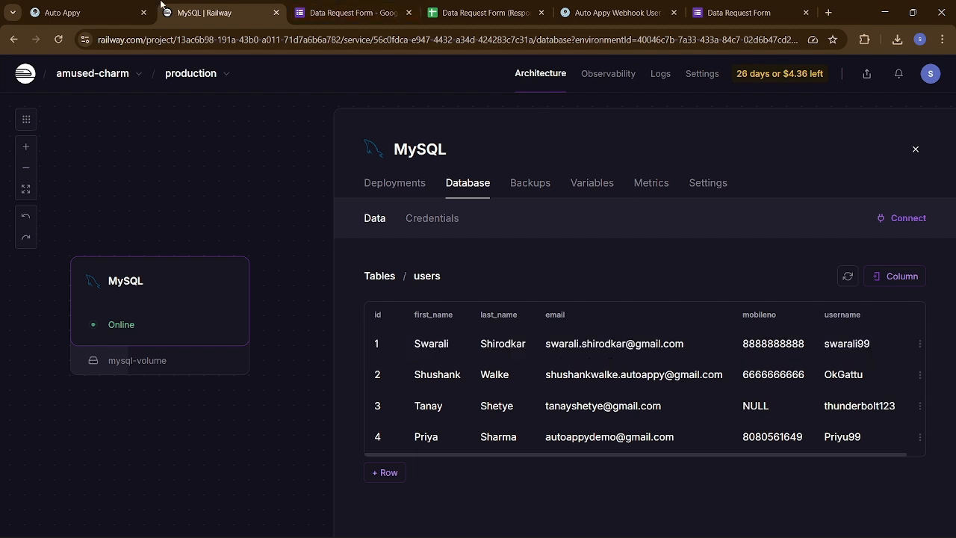
pyautogui.click(89, 9)
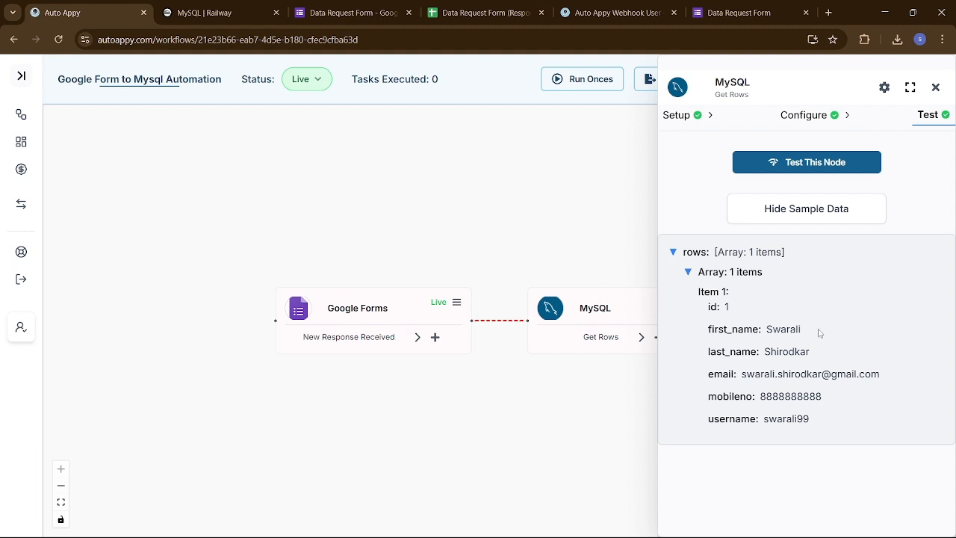
# - Close the MySQL Get Rows settings panel
pyautogui.click(936, 88)
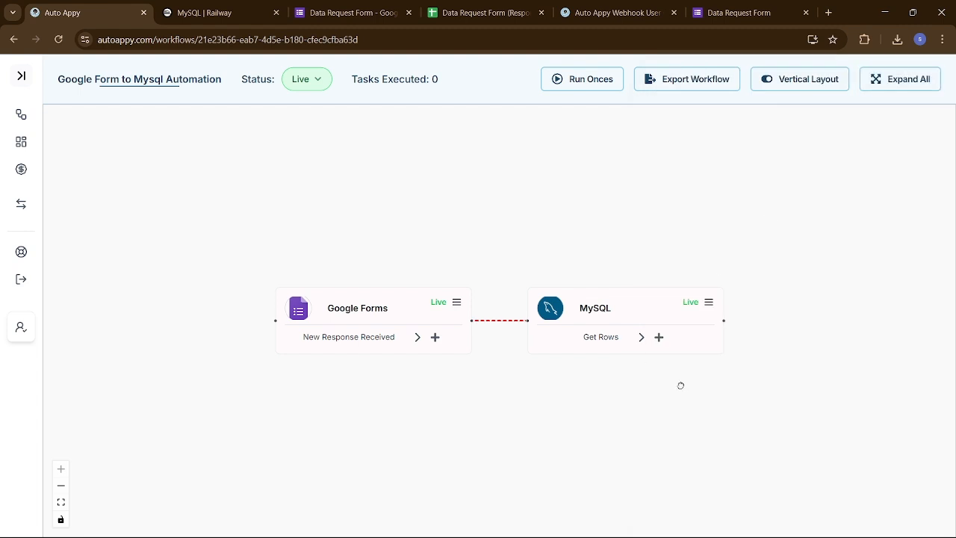
# - Insert a Gmail Send Email (V2) node after the MySQL step and confirm adding it
pyautogui.moveTo(681, 385); pyautogui.dragTo(540, 383)
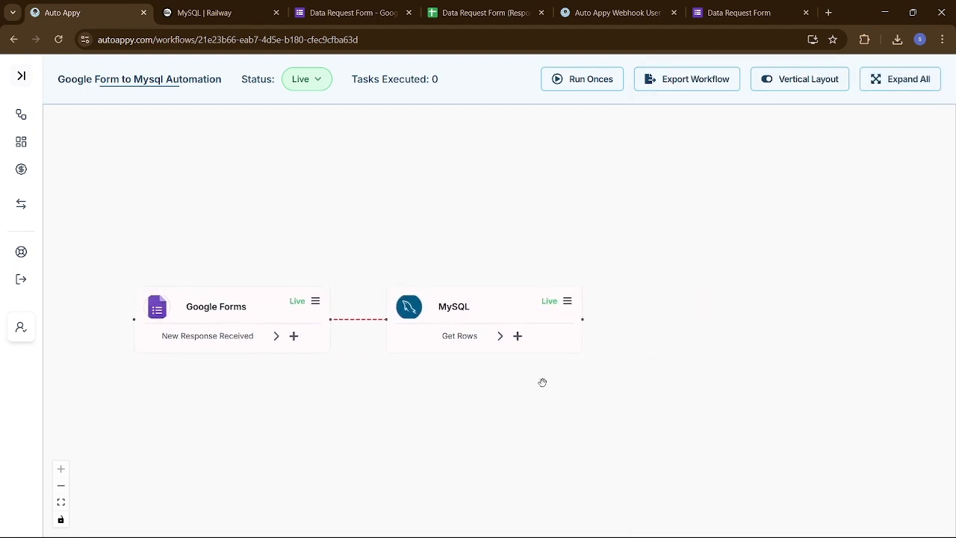
pyautogui.click(518, 336)
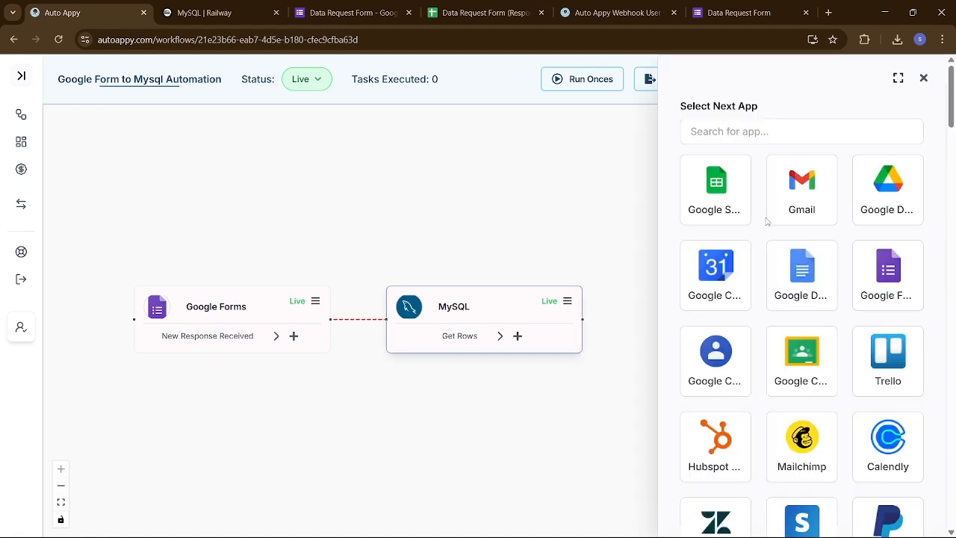
pyautogui.click(813, 207)
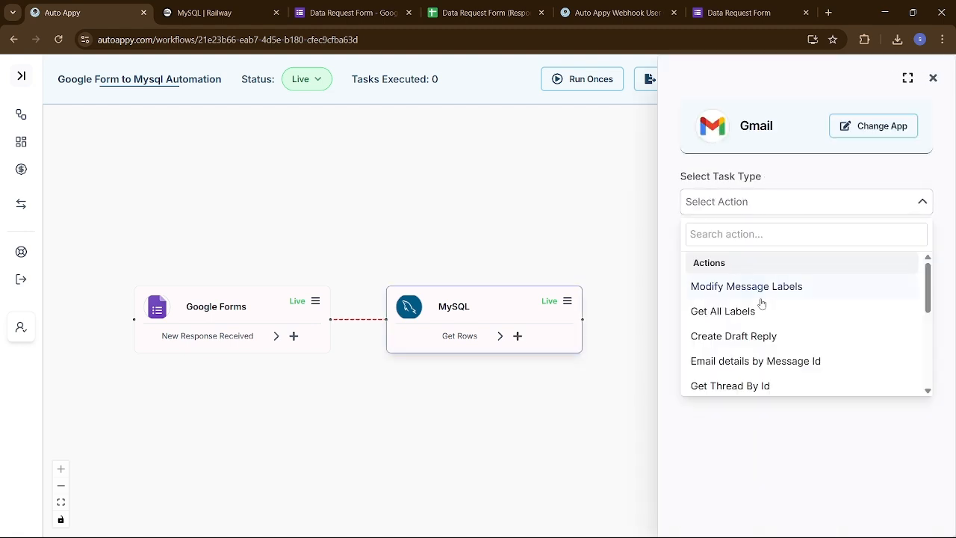
pyautogui.scroll(-3, 811, 361)
pyautogui.scroll(-2, 811, 361)
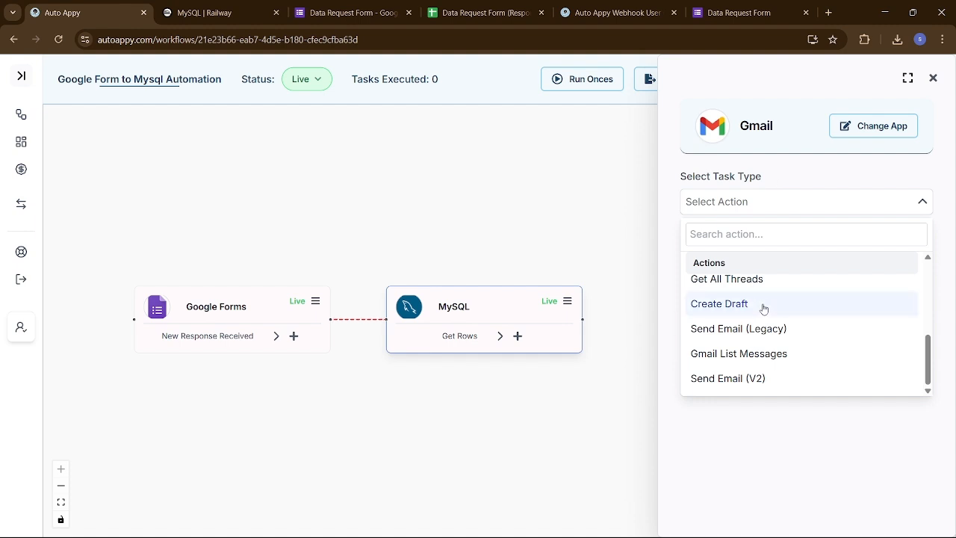
pyautogui.click(750, 379)
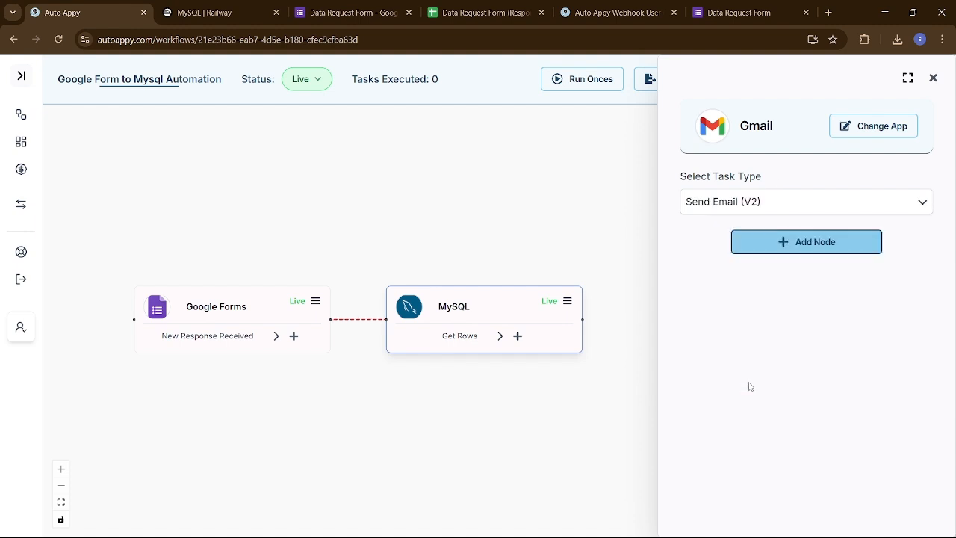
pyautogui.click(761, 248)
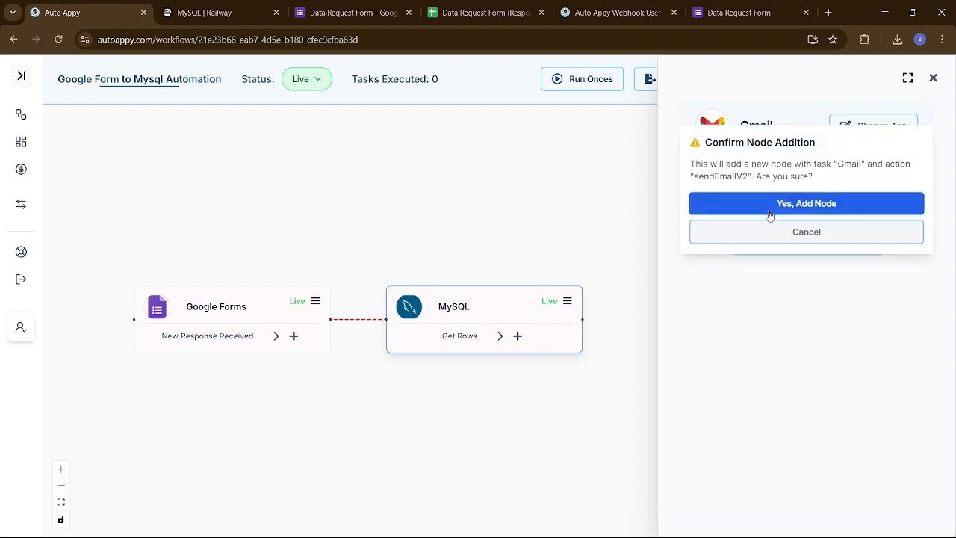
pyautogui.click(769, 209)
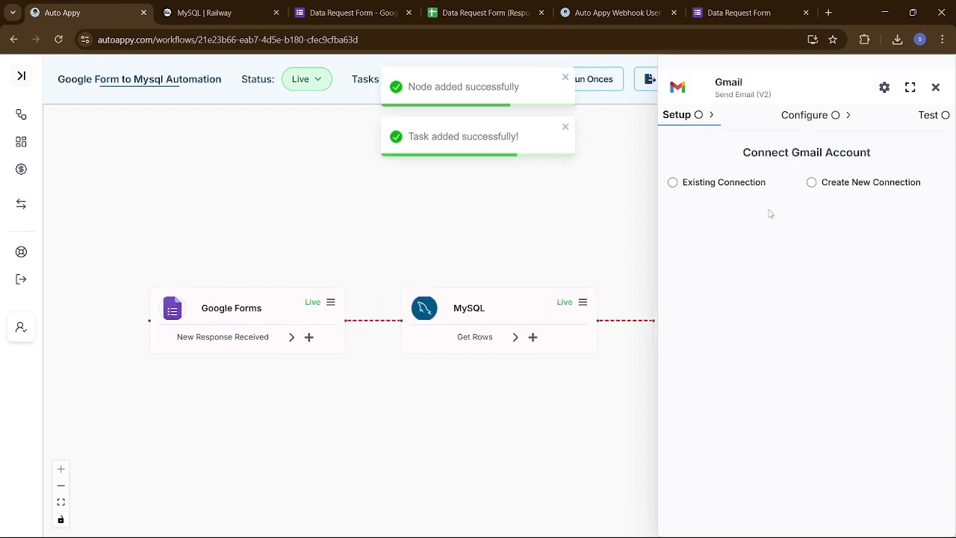
# - Attach the saved Gmail #4 connection to the Send Email (V2) node
pyautogui.click(672, 183)
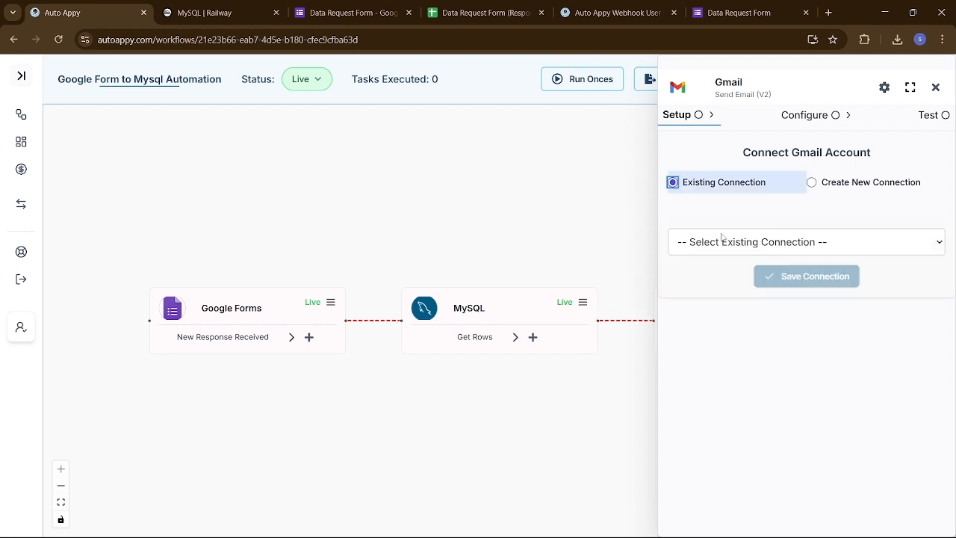
pyautogui.click(735, 242)
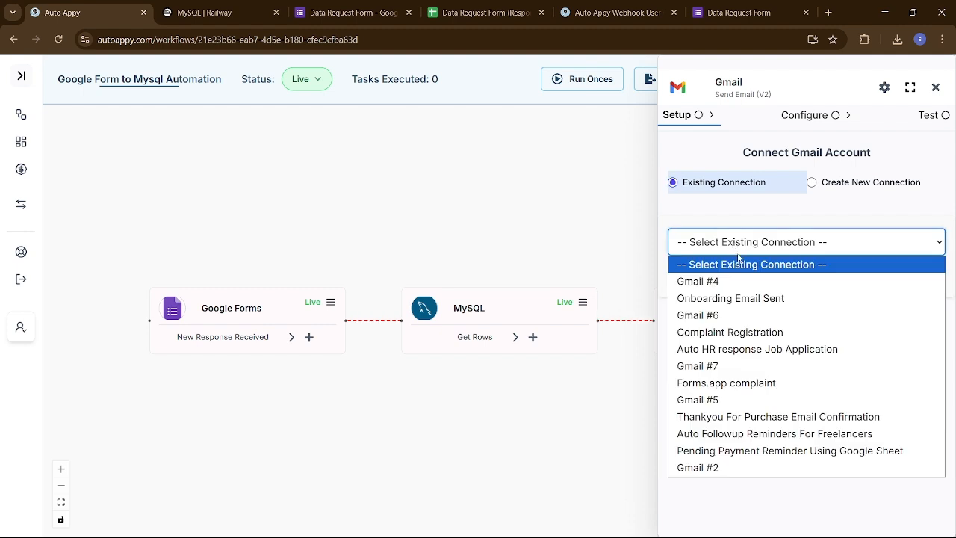
pyautogui.click(724, 289)
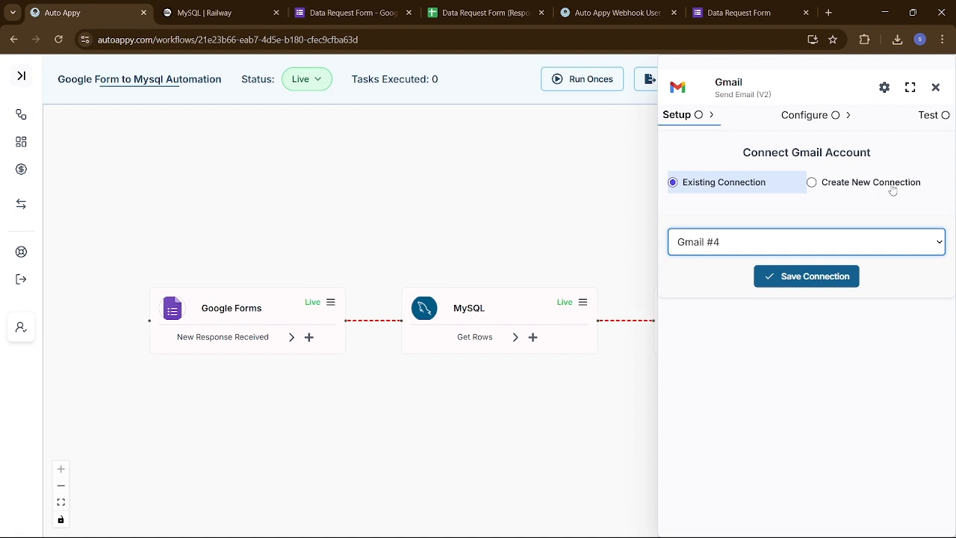
pyautogui.click(821, 277)
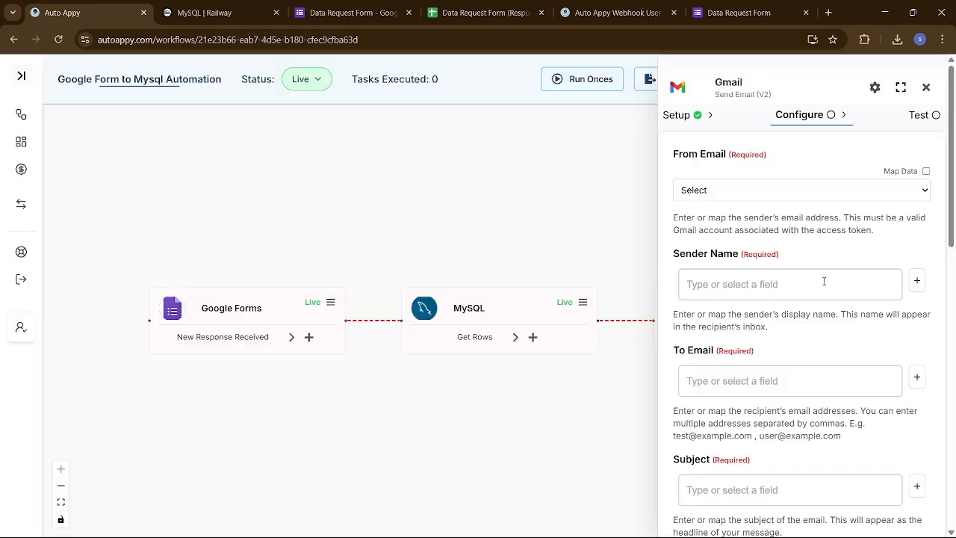
# - Use the connected account as From Email and set Sender Name to 'Auto Appy Data Retrieval System'
pyautogui.click(735, 188)
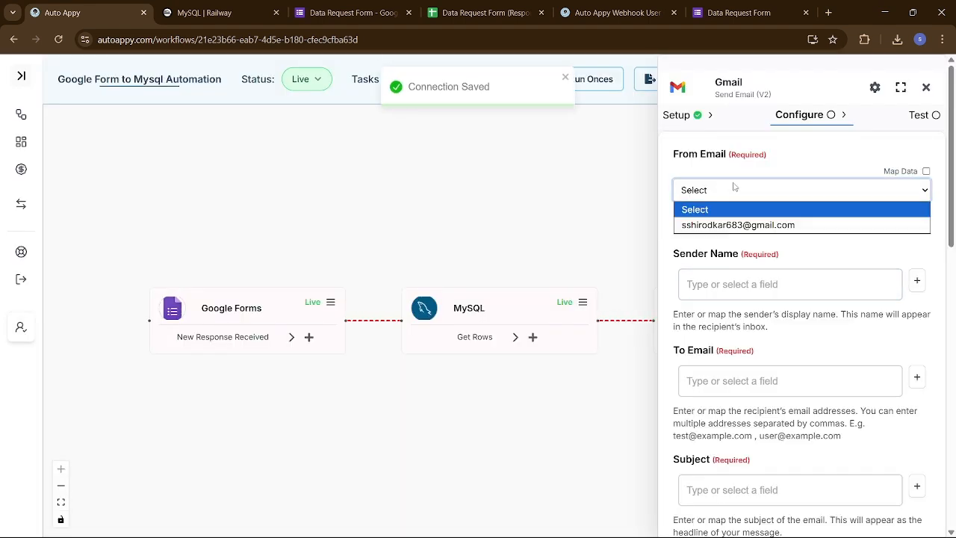
pyautogui.click(724, 225)
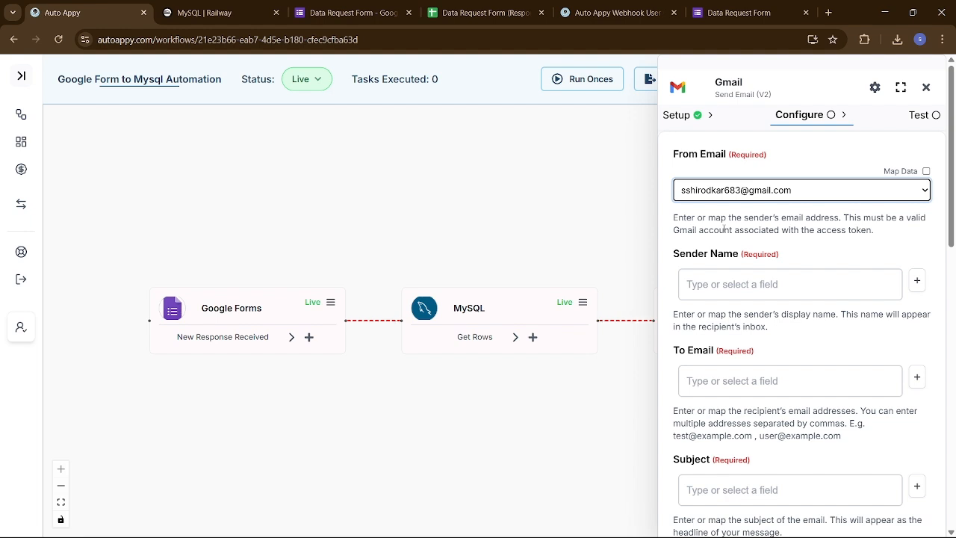
pyautogui.click(734, 284)
pyautogui.click(765, 286)
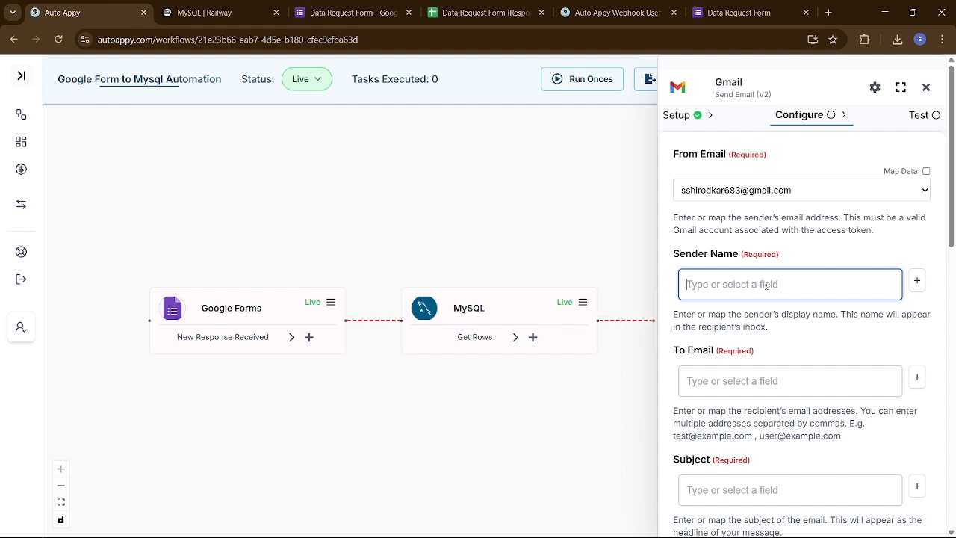
pyautogui.write('A')
pyautogui.write('uto ')
pyautogui.write('Appy Da')
pyautogui.write('ta ')
pyautogui.write('Req')
pyautogui.write('ieval ')
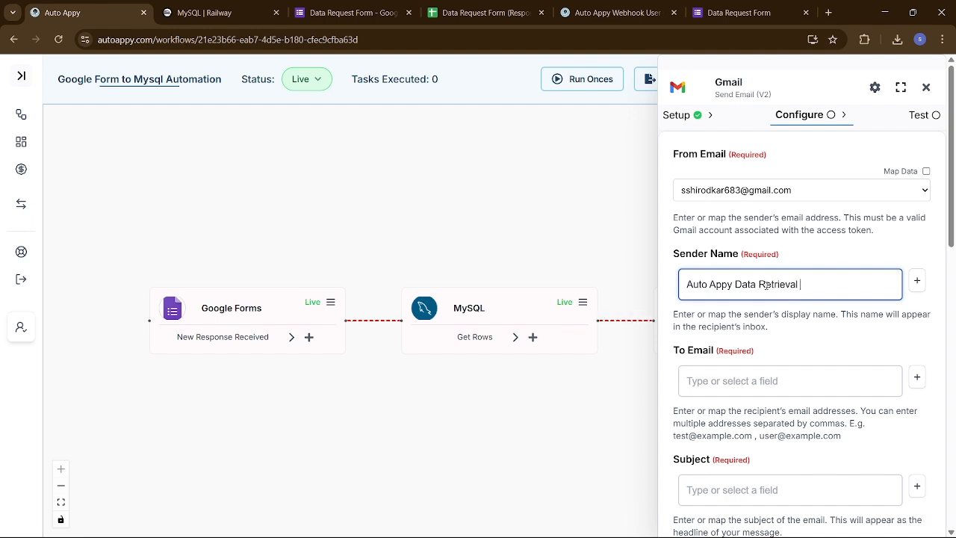
pyautogui.write('System')
pyautogui.click(829, 354)
pyautogui.scroll(-2, 830, 351)
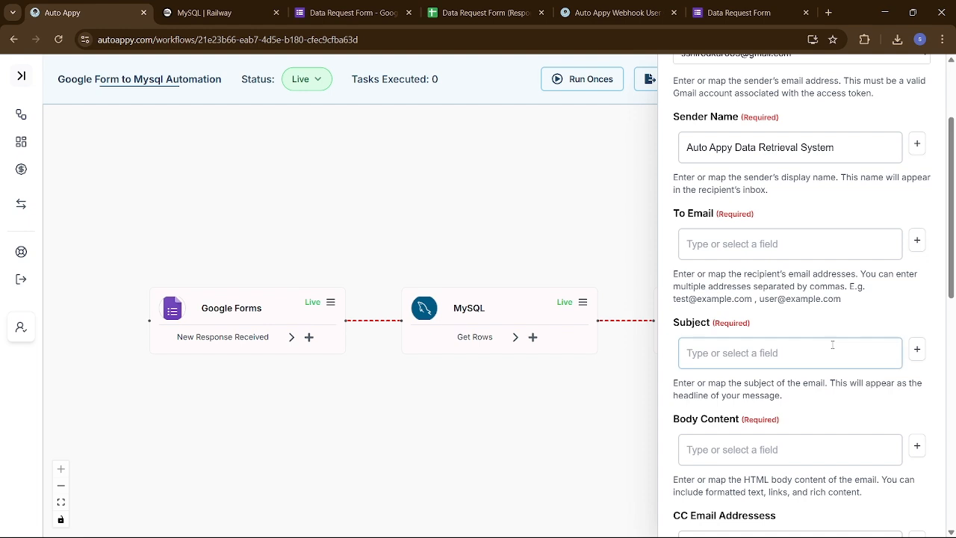
# - Map To Email to the Google Forms field RowData.Employee_Email
pyautogui.click(917, 241)
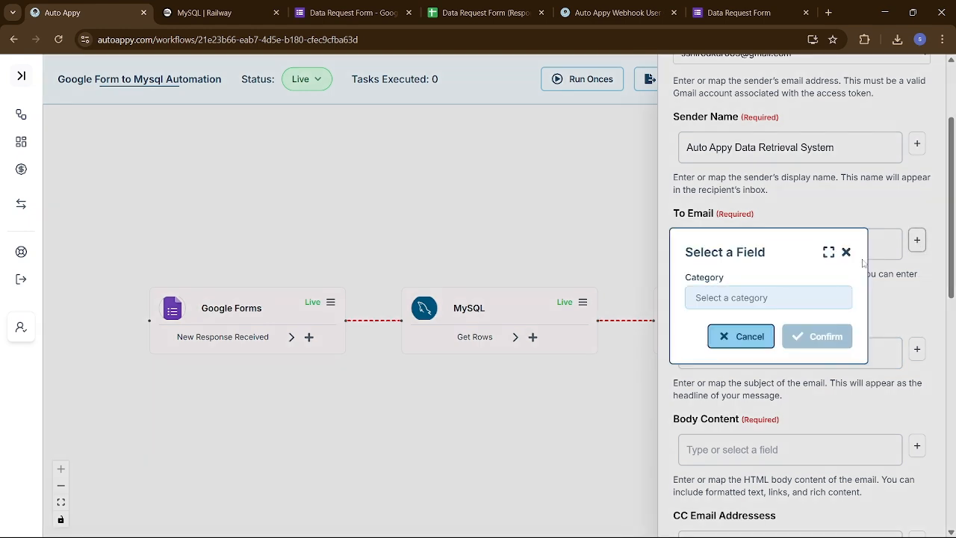
pyautogui.click(759, 296)
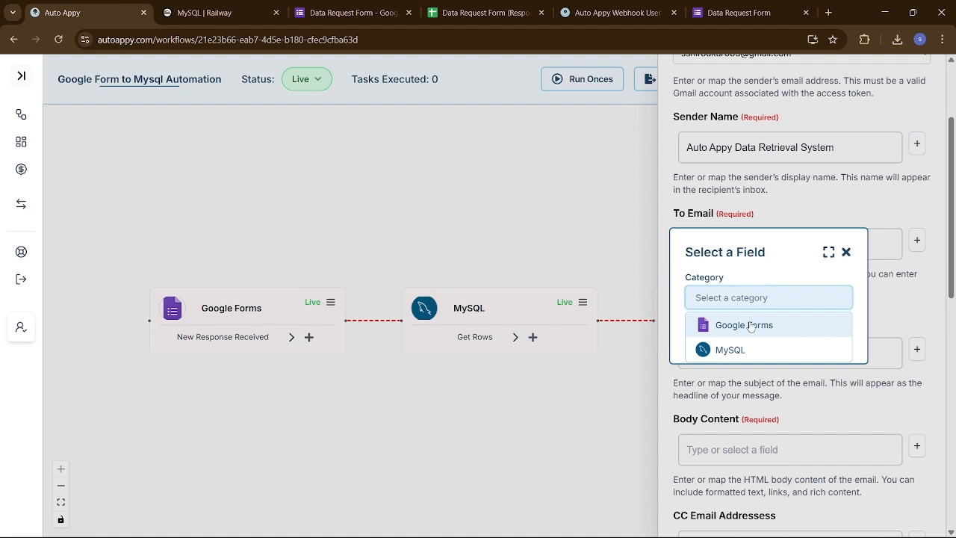
pyautogui.click(751, 325)
pyautogui.click(750, 324)
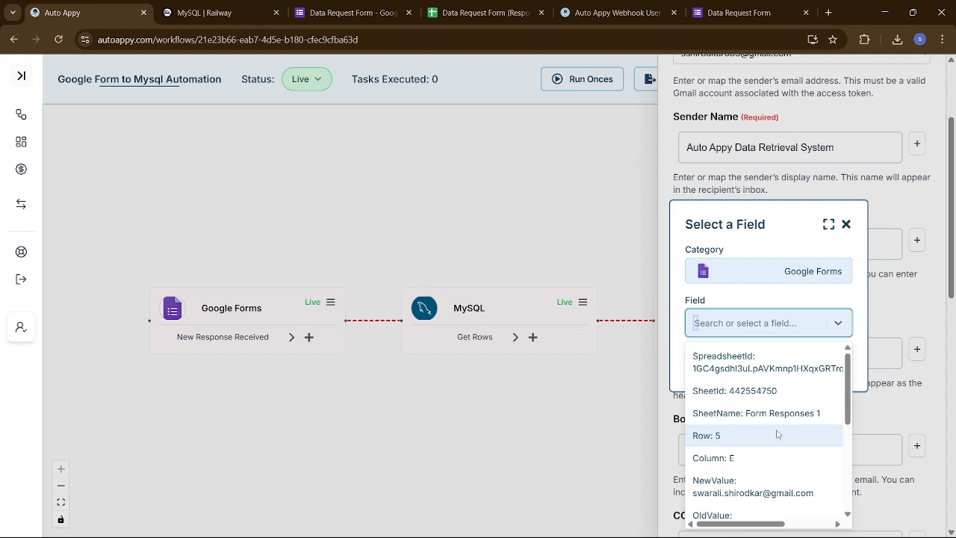
pyautogui.scroll(-1, 776, 434)
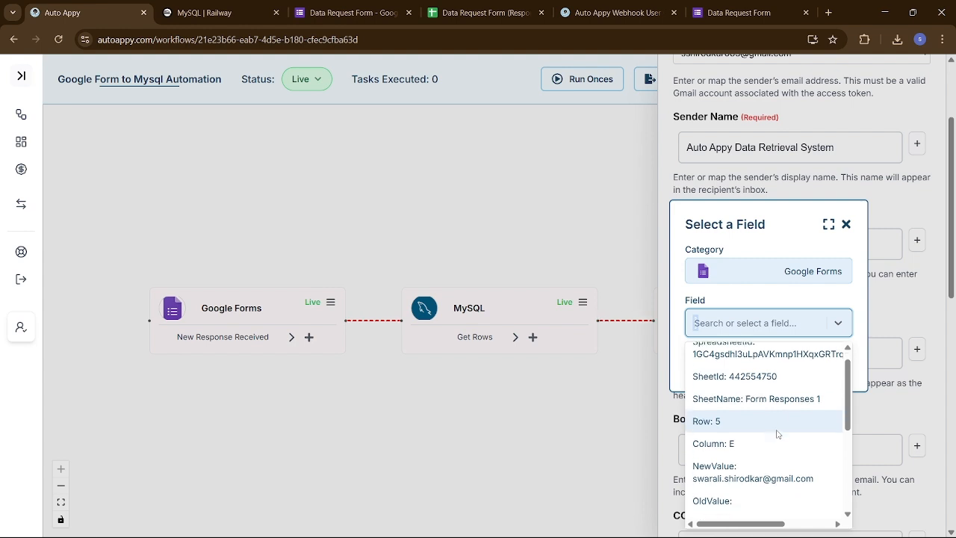
pyautogui.scroll(-2, 777, 434)
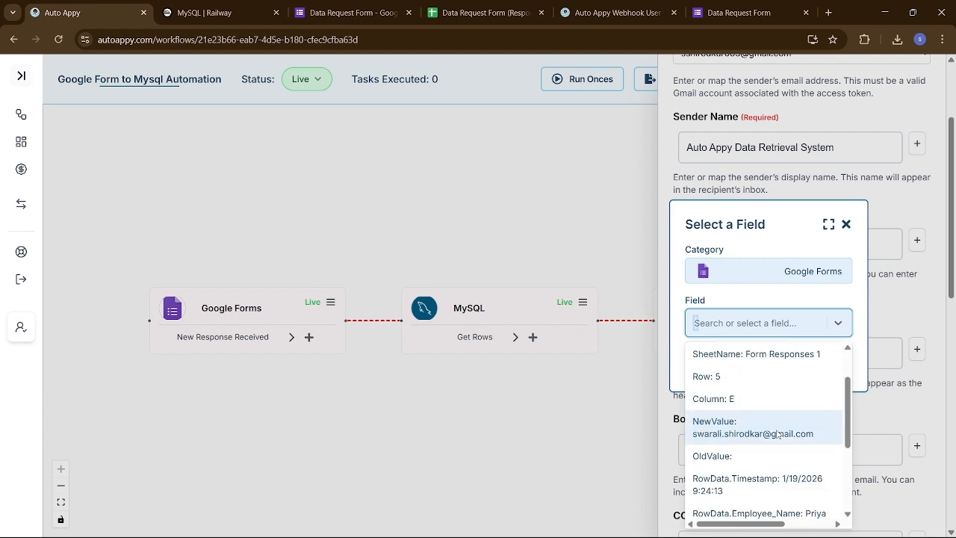
pyautogui.scroll(-3, 777, 434)
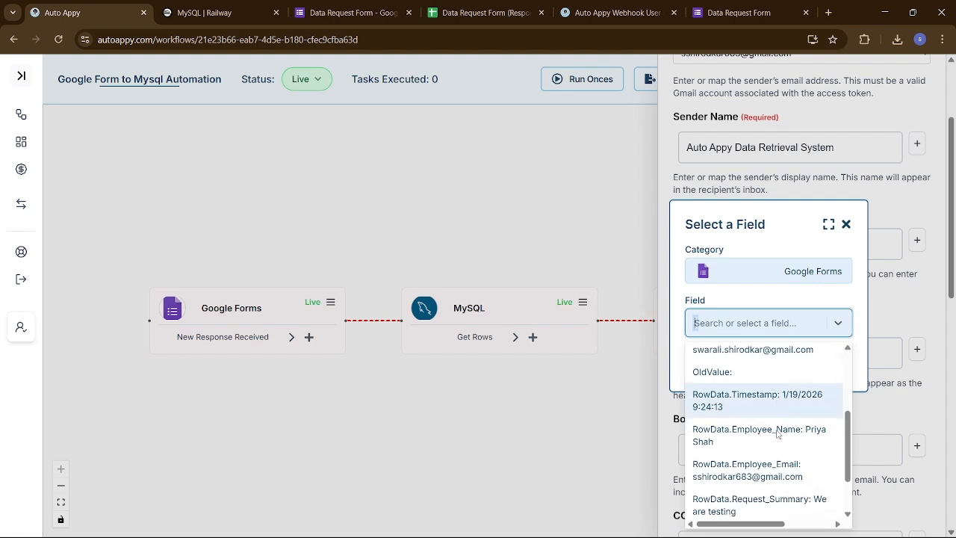
pyautogui.click(773, 474)
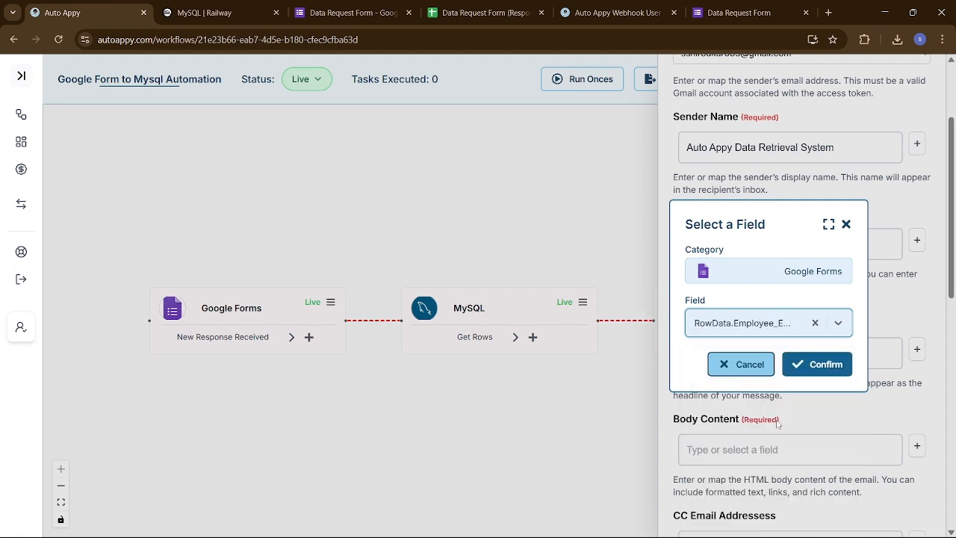
pyautogui.click(816, 364)
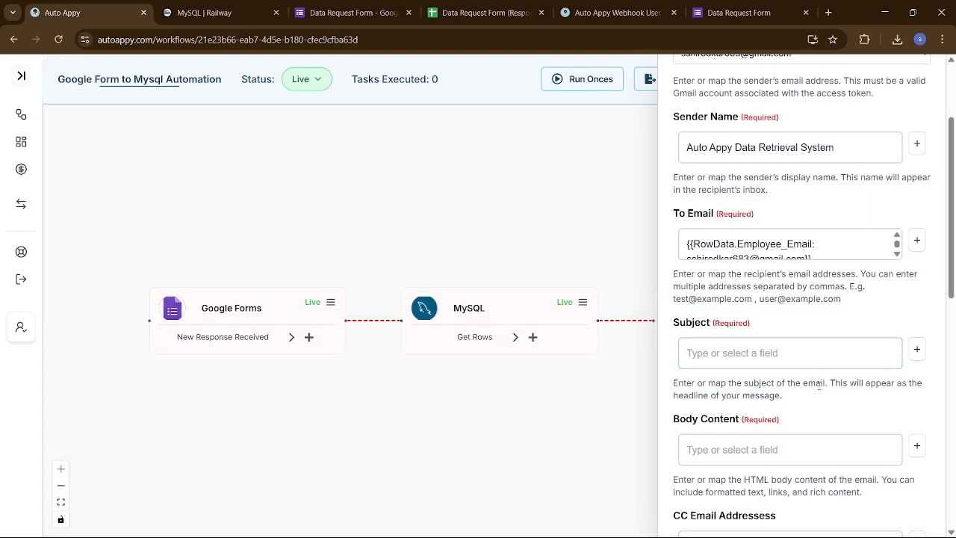
pyautogui.scroll(-1, 819, 384)
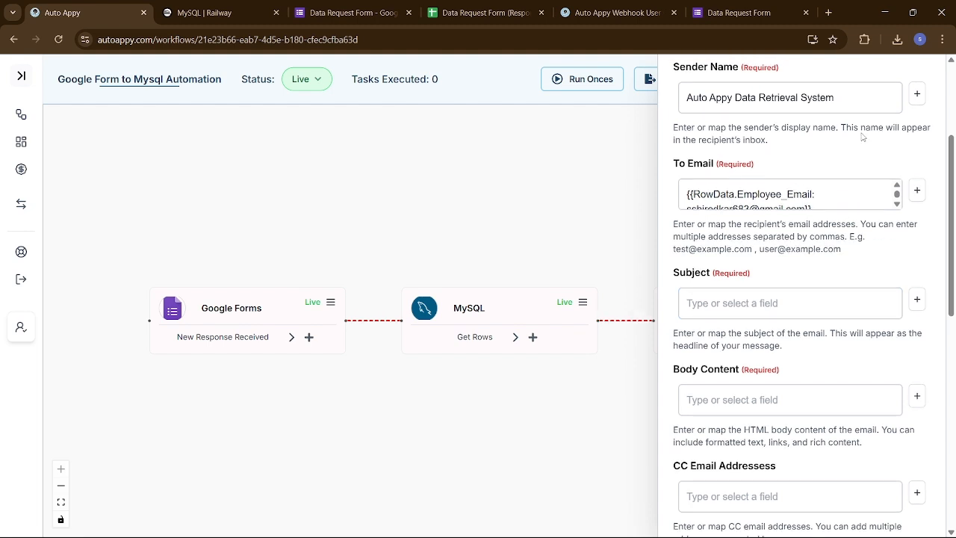
pyautogui.scroll(1, 862, 133)
# - Enter the subject 'Here is the User Summary You Requested for', fixing a typo at the end
pyautogui.scroll(-2, 813, 304)
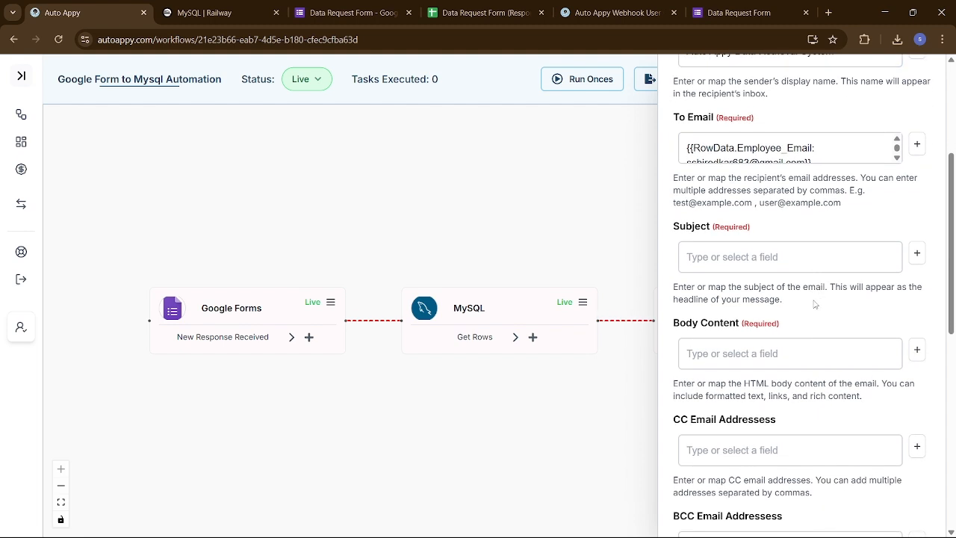
pyautogui.click(767, 259)
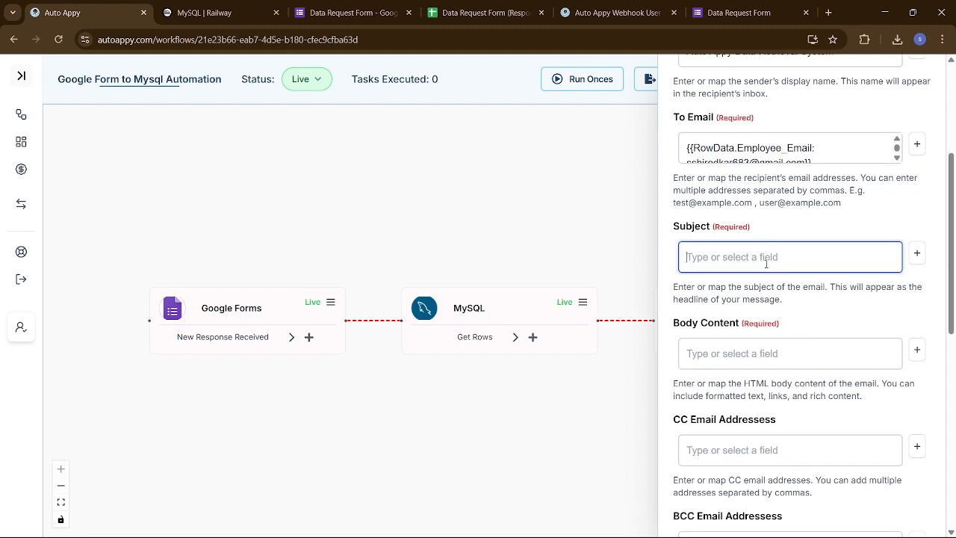
pyautogui.write('Here is the User Su')
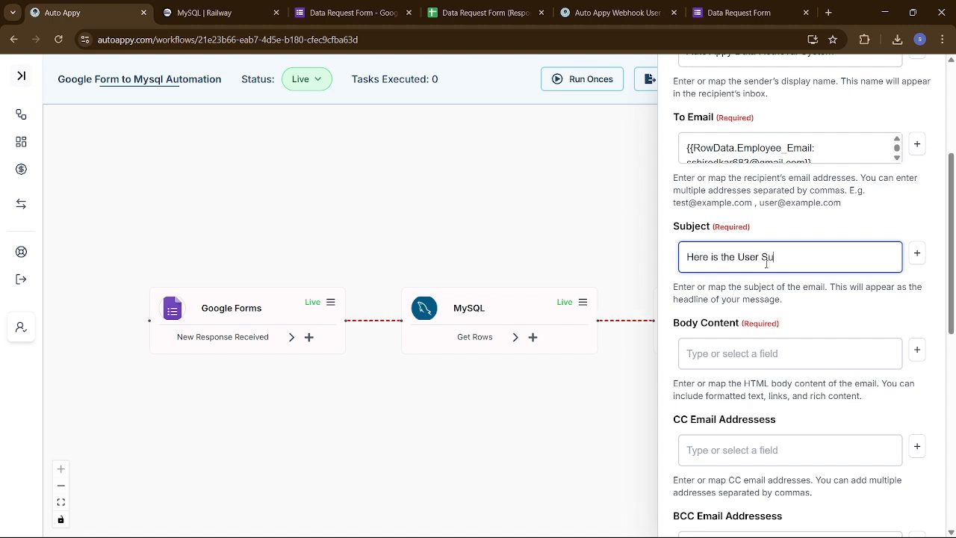
pyautogui.write('mmary You Requested for')
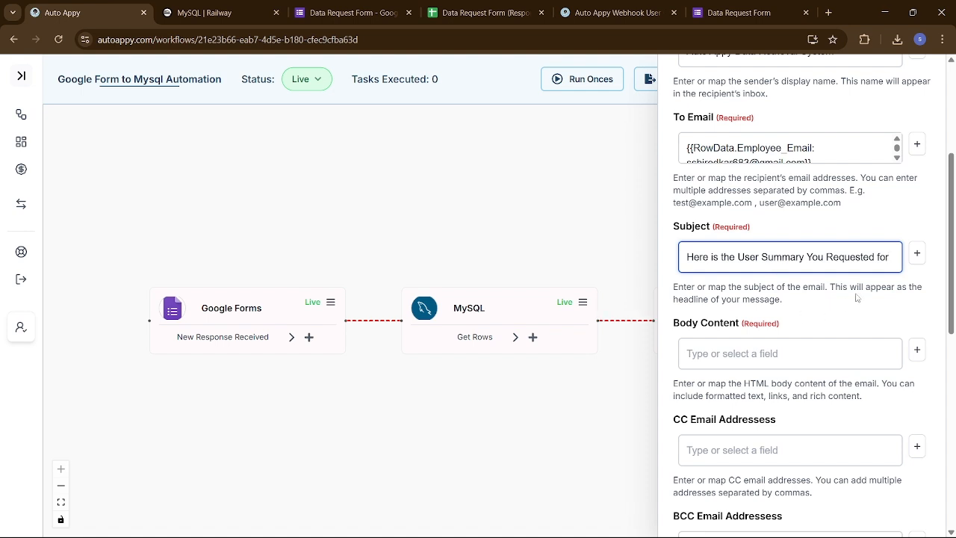
pyautogui.press('BackSpace')
pyautogui.press('BackSpace')
pyautogui.write('for')
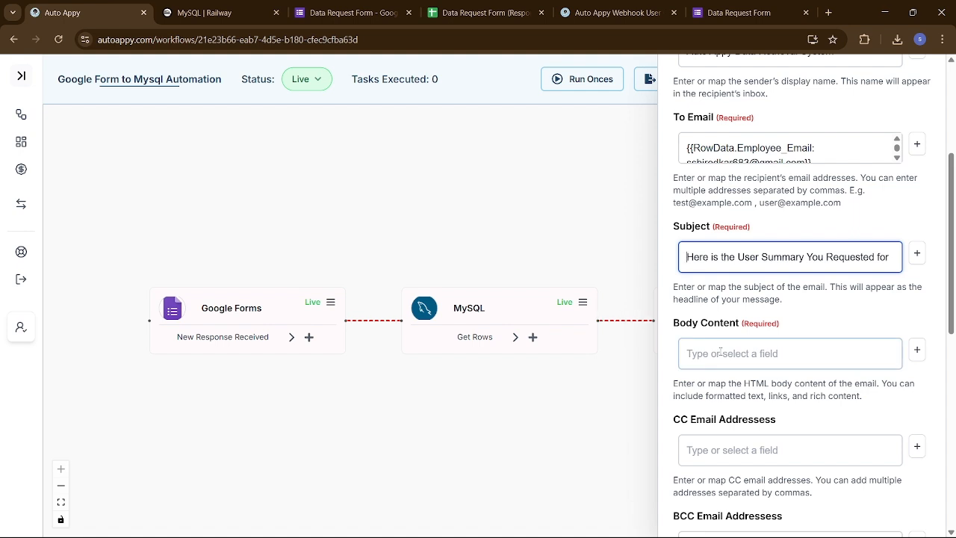
pyautogui.scroll(-1, 717, 351)
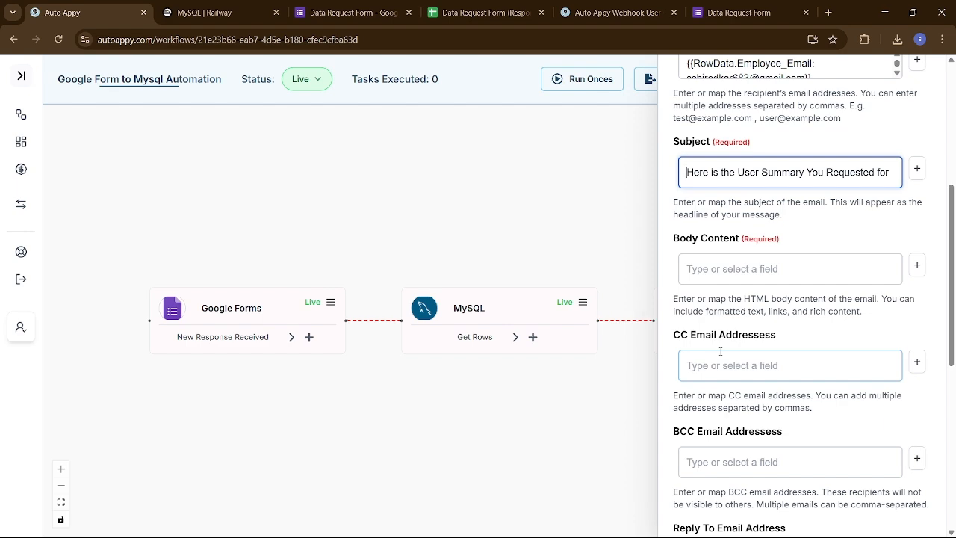
pyautogui.scroll(2, 760, 266)
pyautogui.scroll(1, 759, 265)
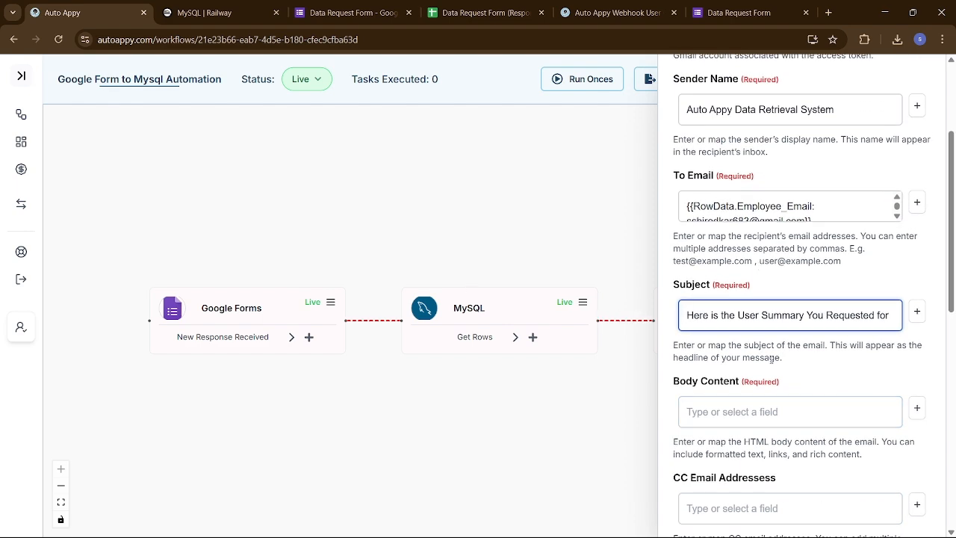
pyautogui.scroll(-1, 834, 387)
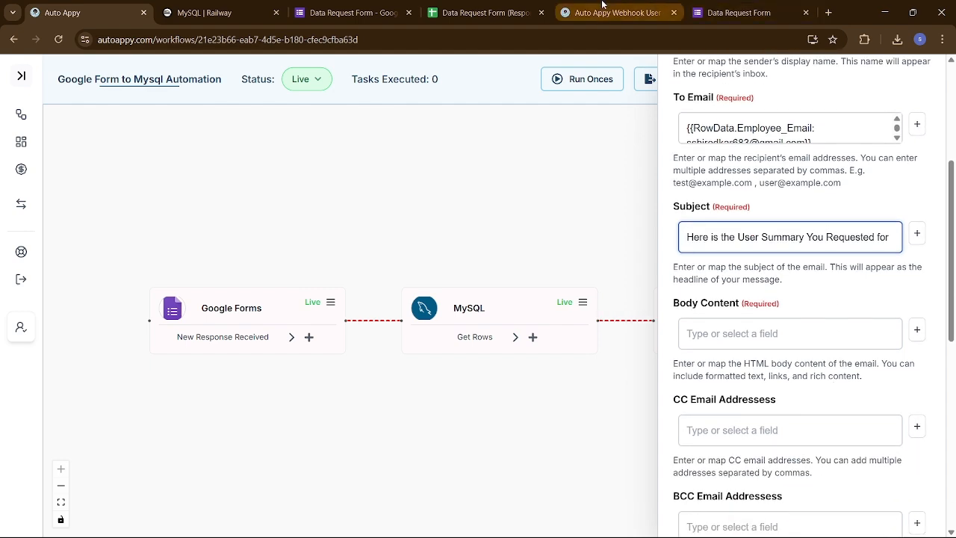
# - Screenshot the Railway users-table column headers, then bring up the Youtube Dashboard-2026 spreadsheet window
pyautogui.click(214, 5)
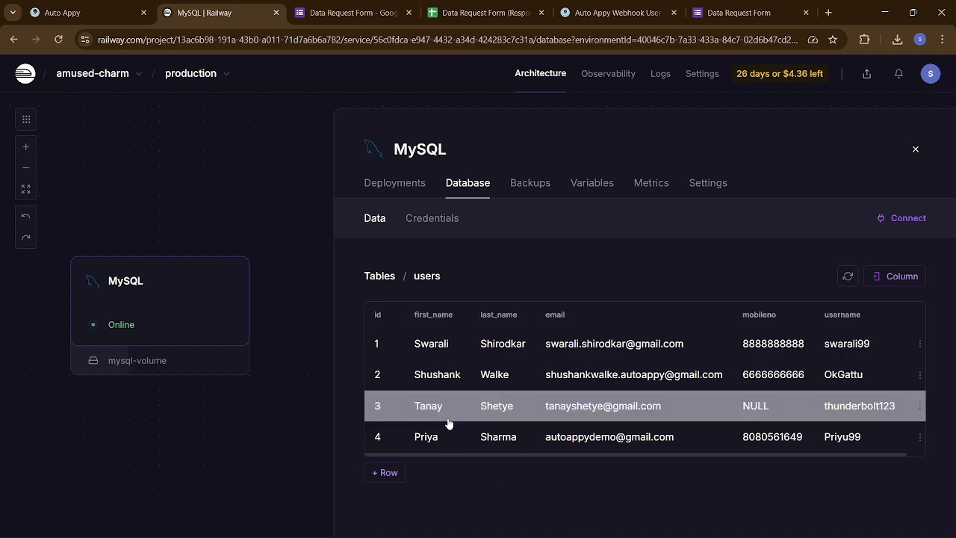
pyautogui.press('super+shift+s')
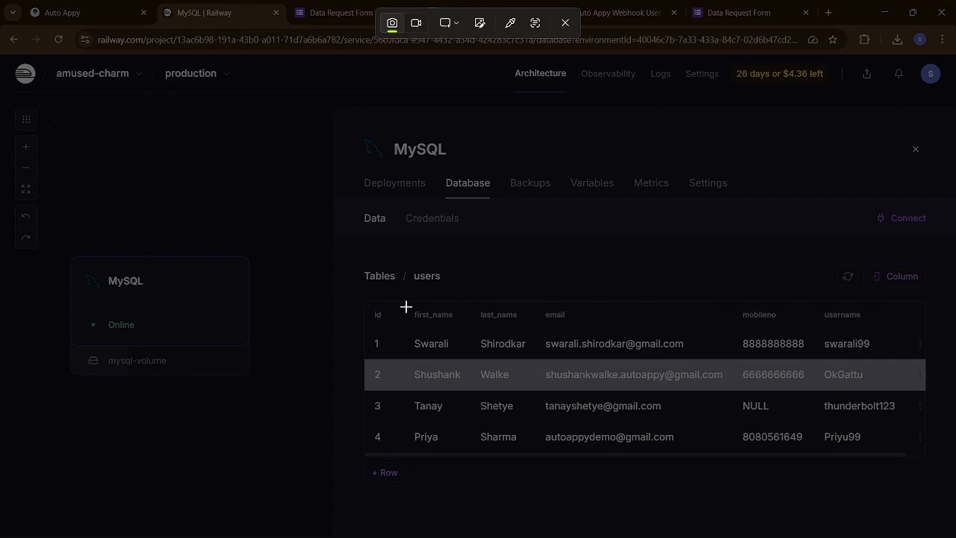
pyautogui.moveTo(405, 306); pyautogui.dragTo(867, 320)
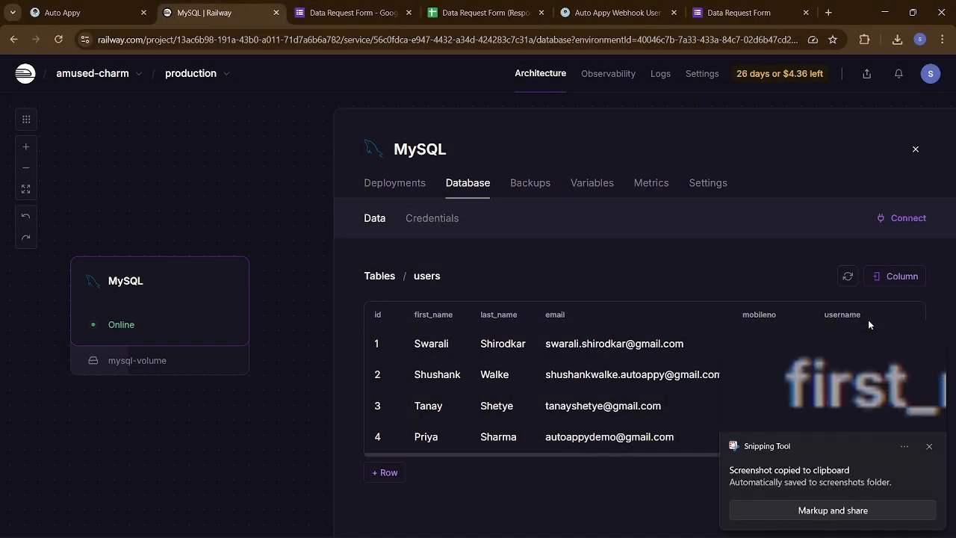
pyautogui.moveTo(555, 535)
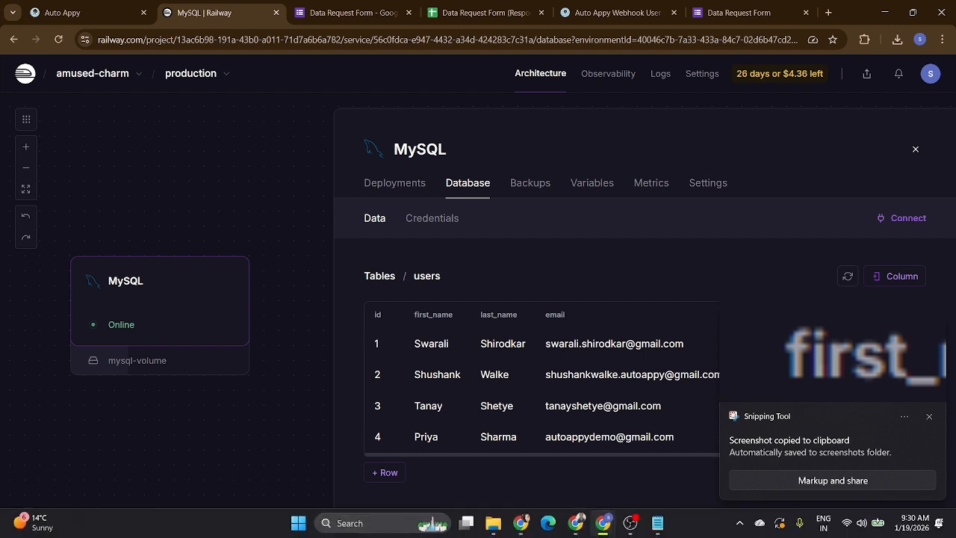
pyautogui.click(575, 523)
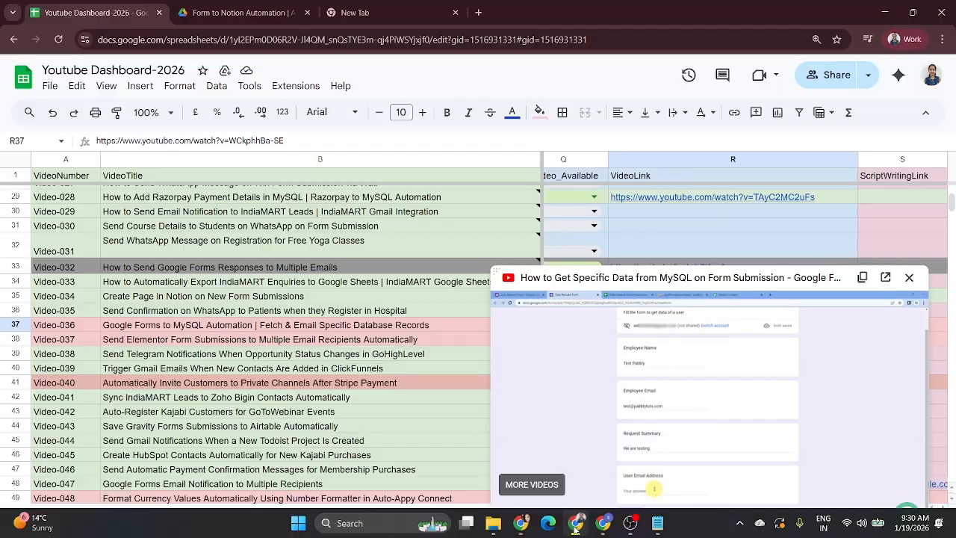
# - Paste the users-table screenshot into a new message in ChatGPT's HTML Email Template chat
pyautogui.click(520, 523)
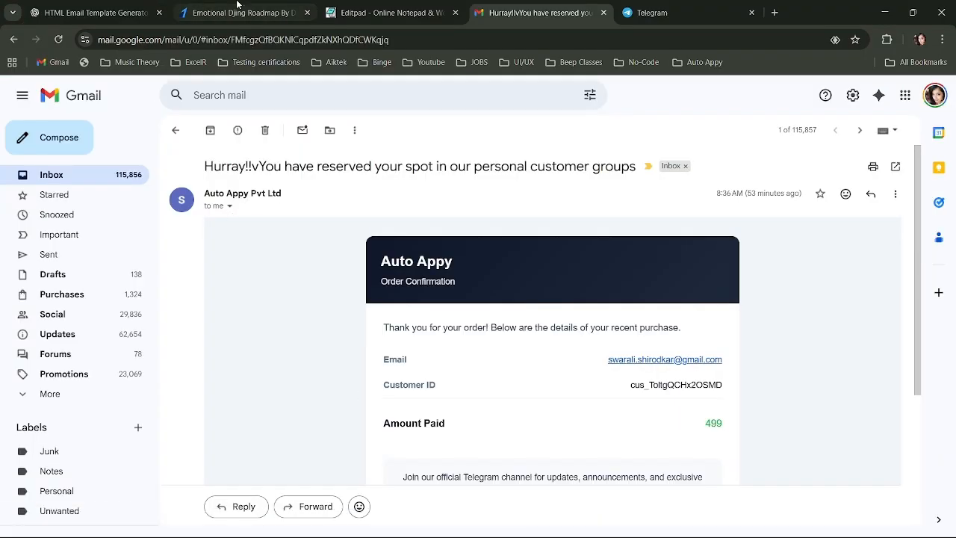
pyautogui.click(97, 12)
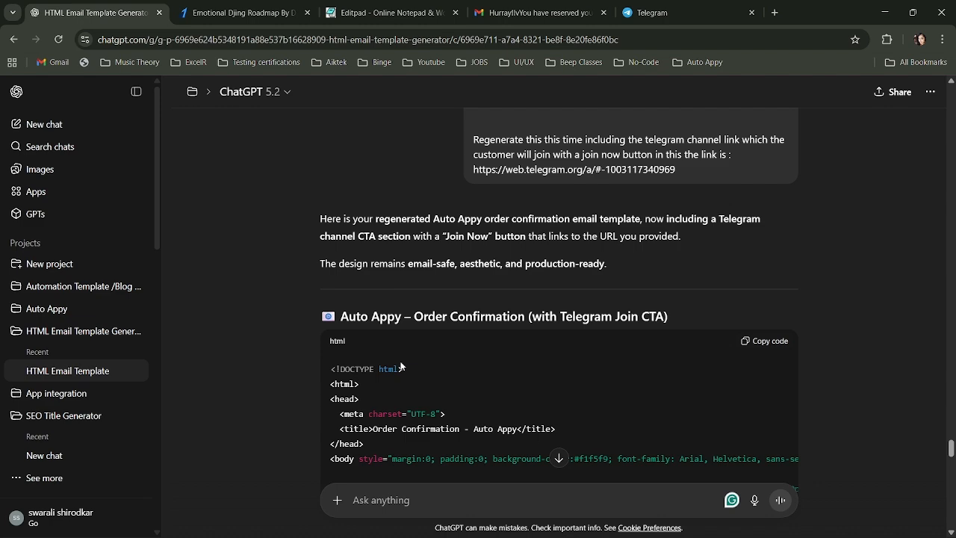
pyautogui.scroll(-20, 401, 366)
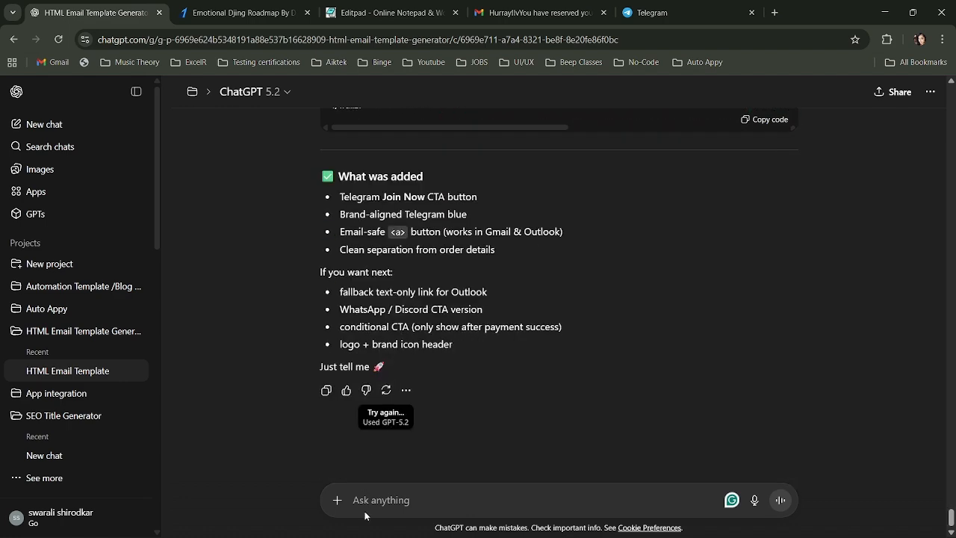
pyautogui.click(407, 509)
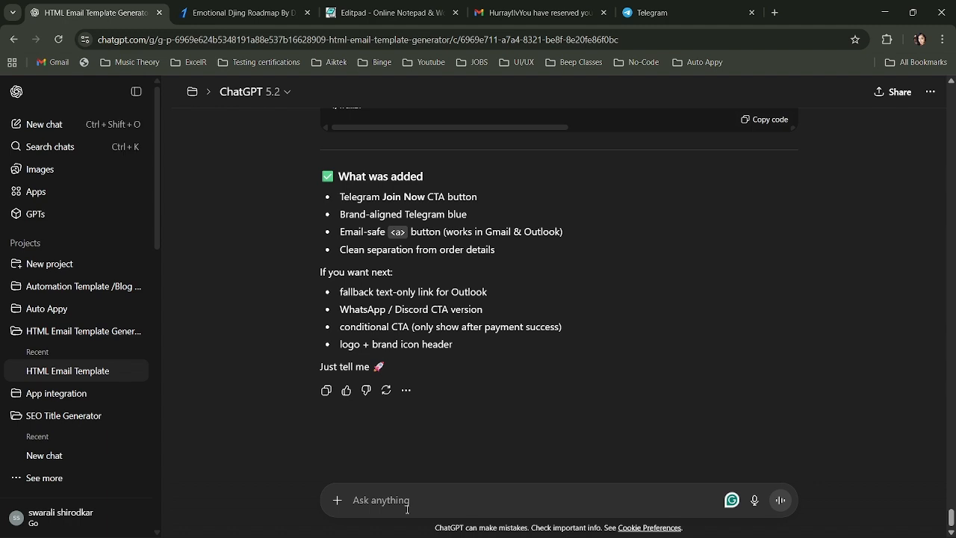
pyautogui.hotkey('ctrl', 'v')
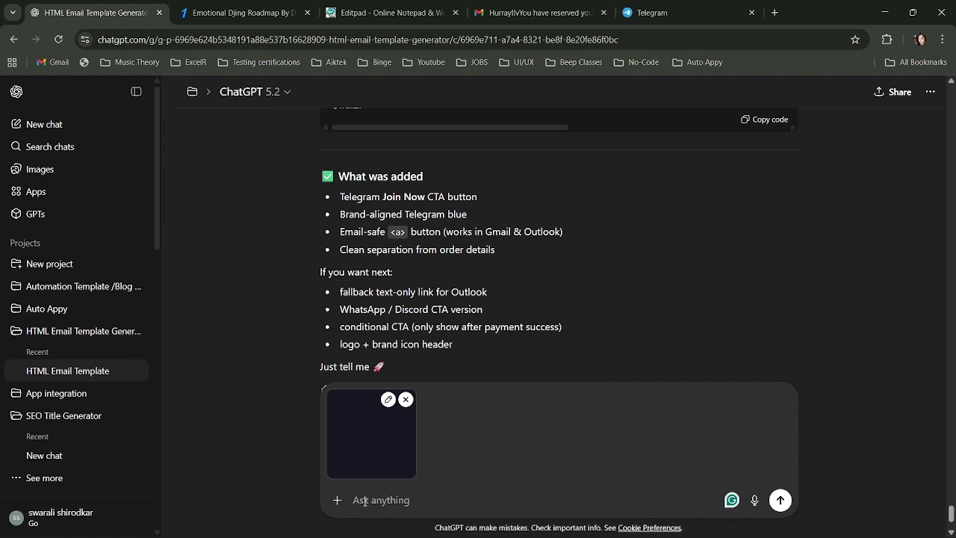
# - Type the prompt 'generate a html css asthetic and formal looking templates with the above fields as {{placeholders}}'
pyautogui.write('gen')
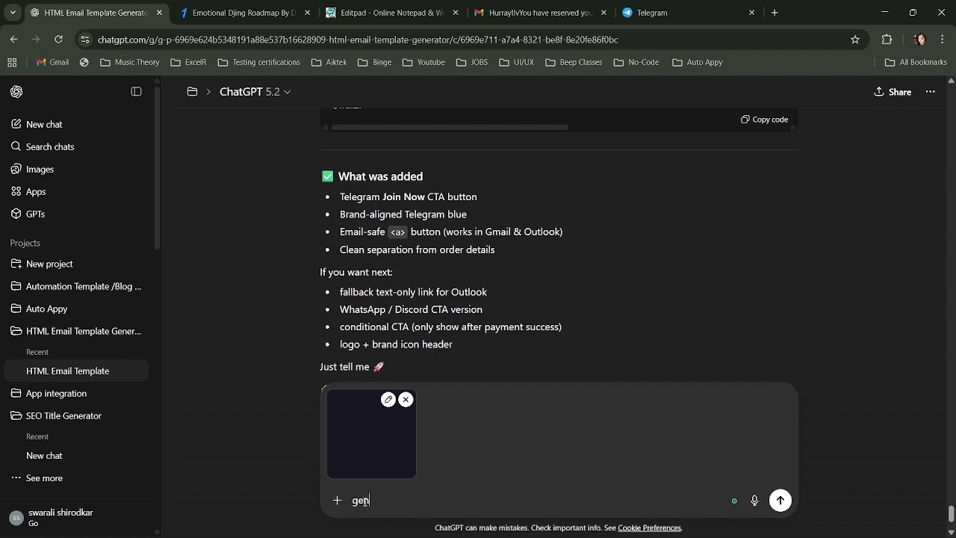
pyautogui.write('erate a html css asthetic ')
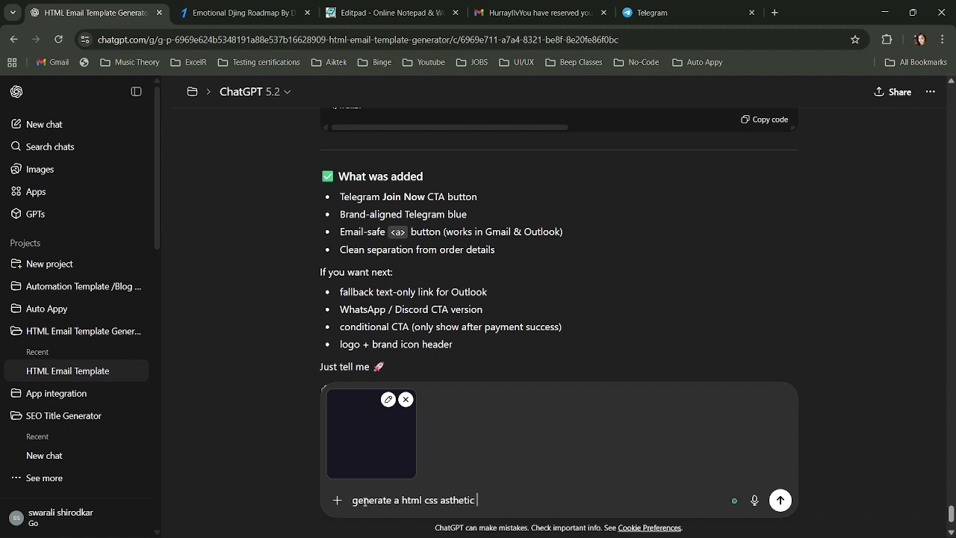
pyautogui.write('land formal lookin')
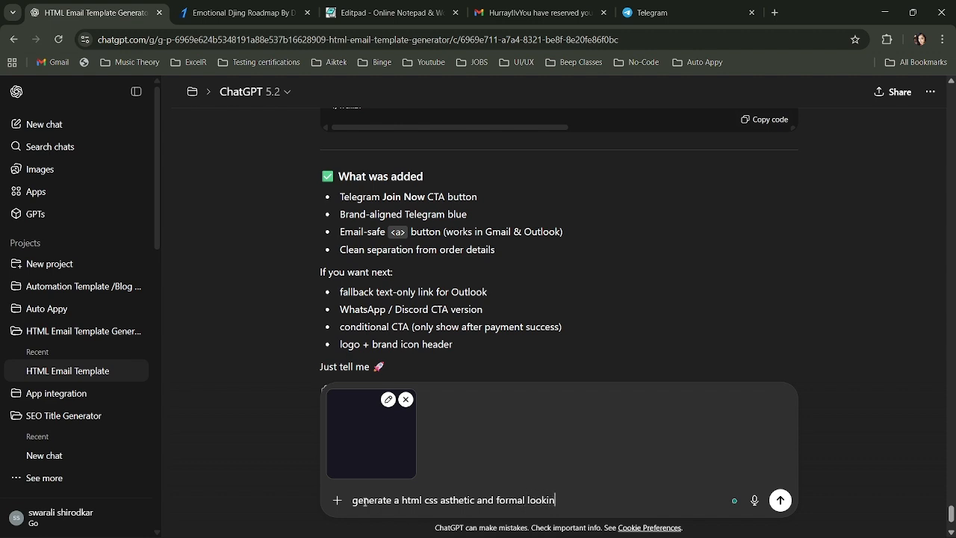
pyautogui.write('g templates with the')
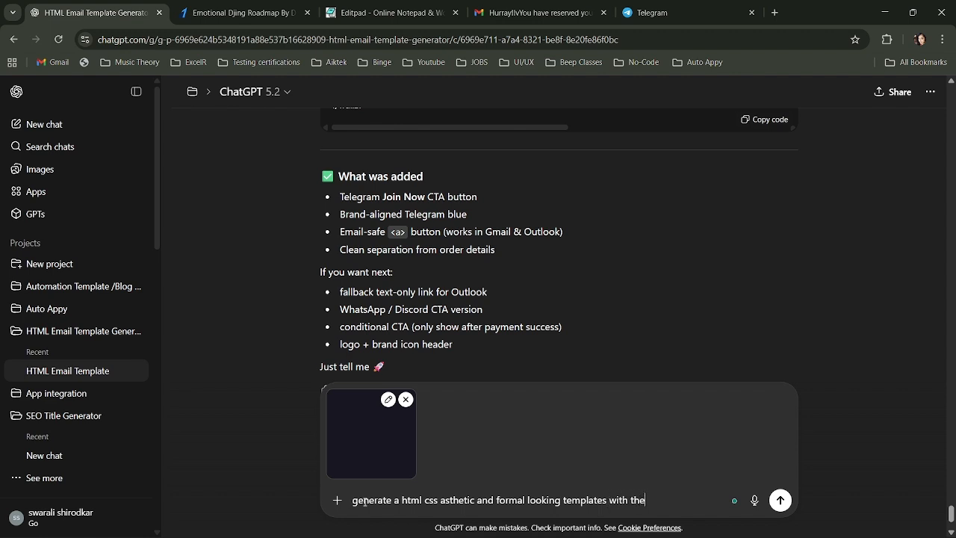
pyautogui.write(' ab')
pyautogui.write('ove fields as ')
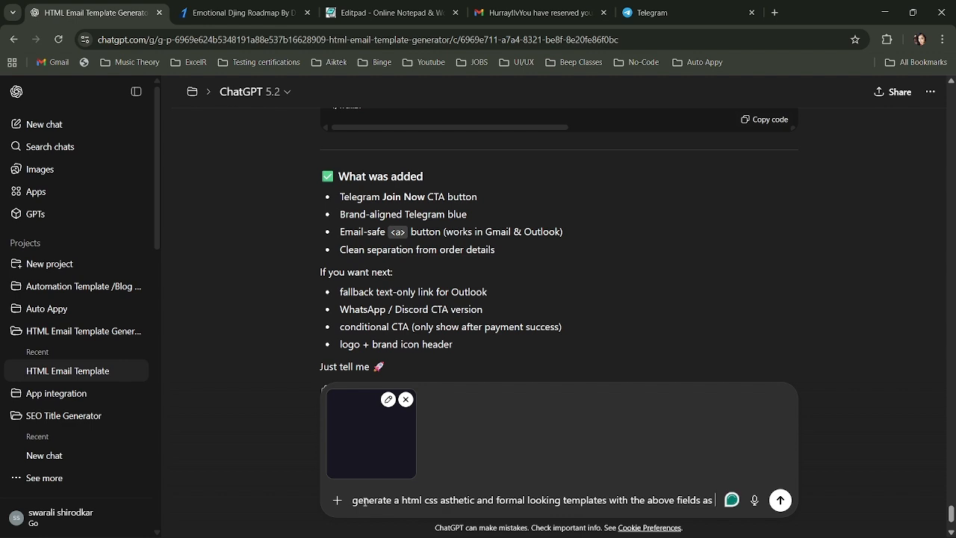
pyautogui.write('{{pla')
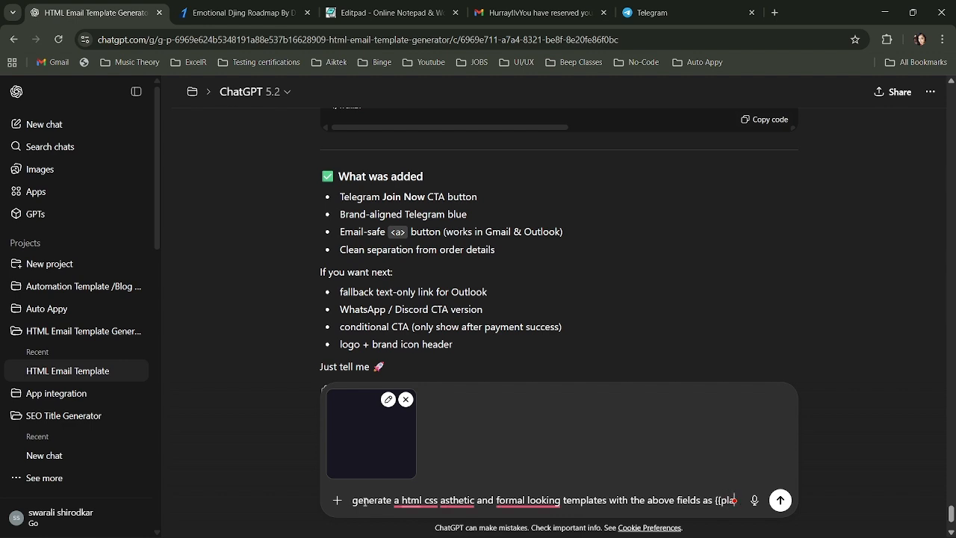
pyautogui.write('ceholde')
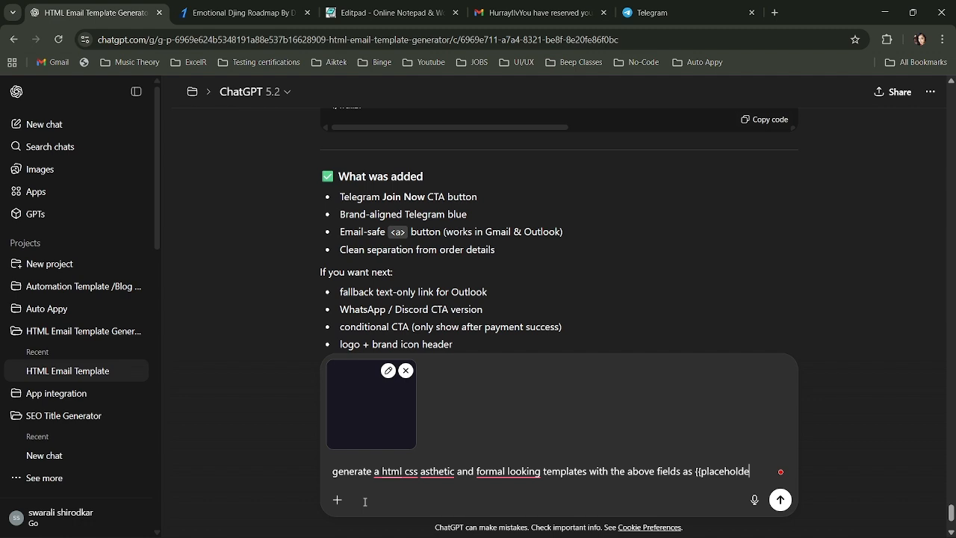
pyautogui.write('rs}}')
# - Trim the prompt's ending and add a second line asking for one more 'requested by' field
pyautogui.press('BackSpace')
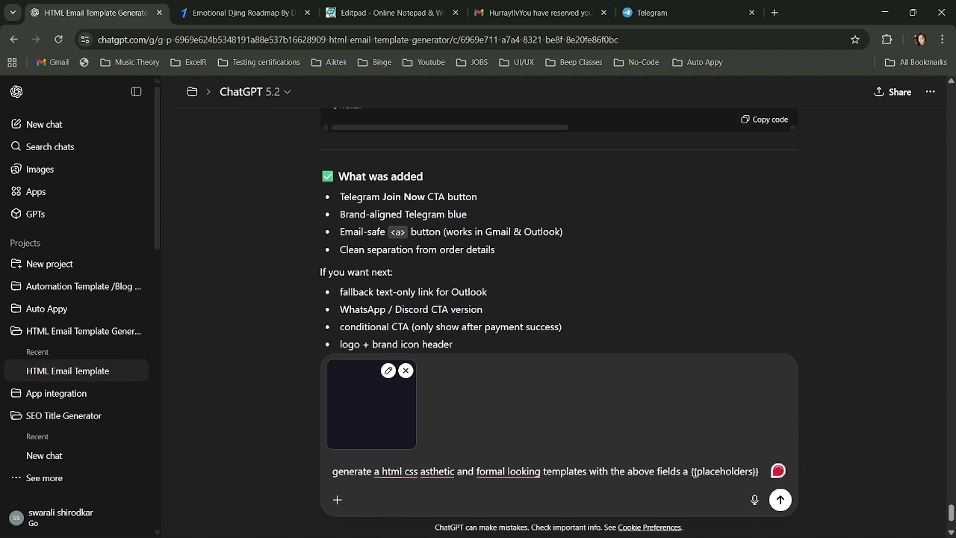
pyautogui.press('BackSpace')
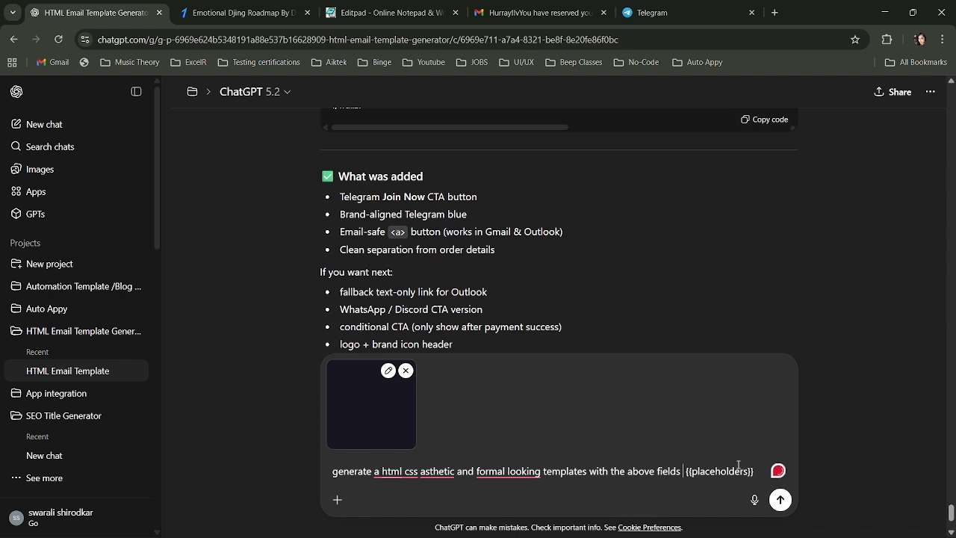
pyautogui.click(759, 476)
pyautogui.hotkey('shift', 'Return')
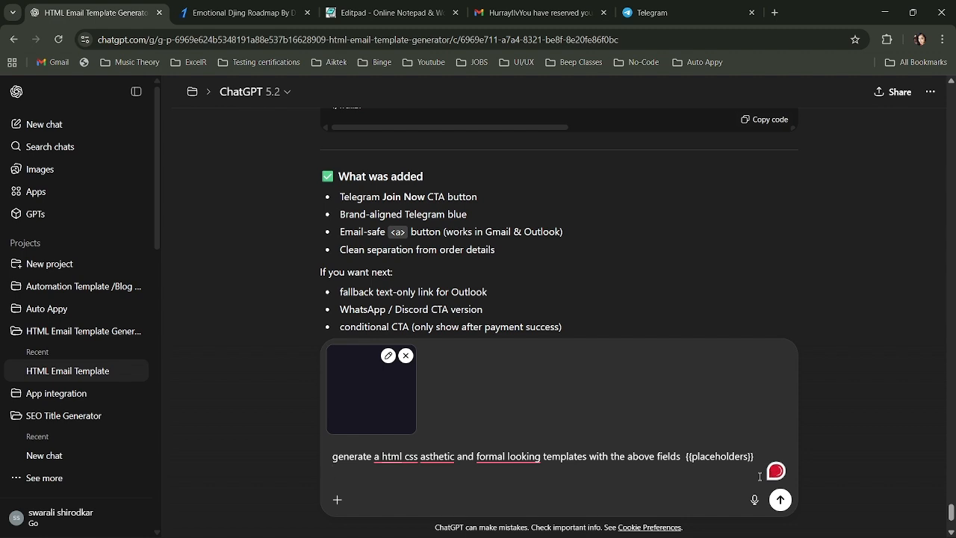
pyautogui.write('and also ')
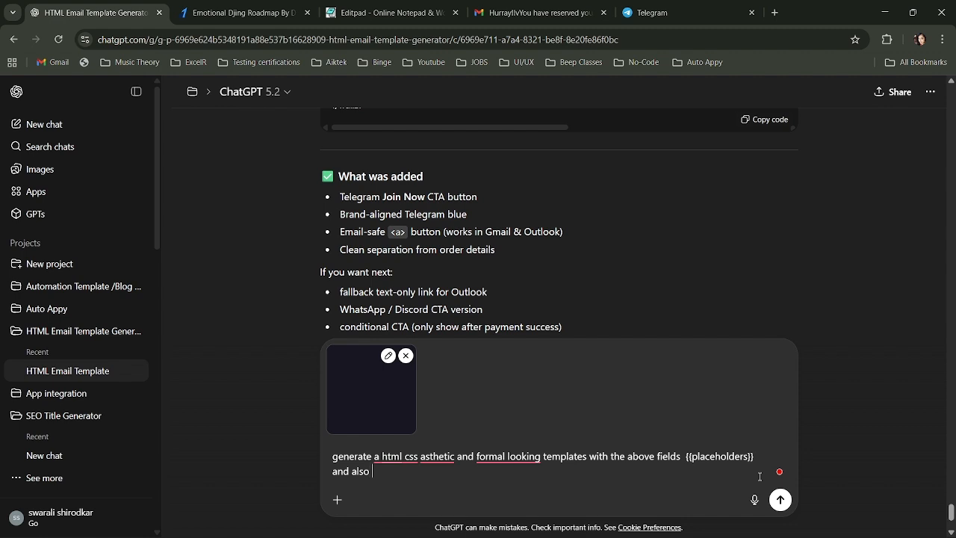
pyautogui.write('one more field that co')
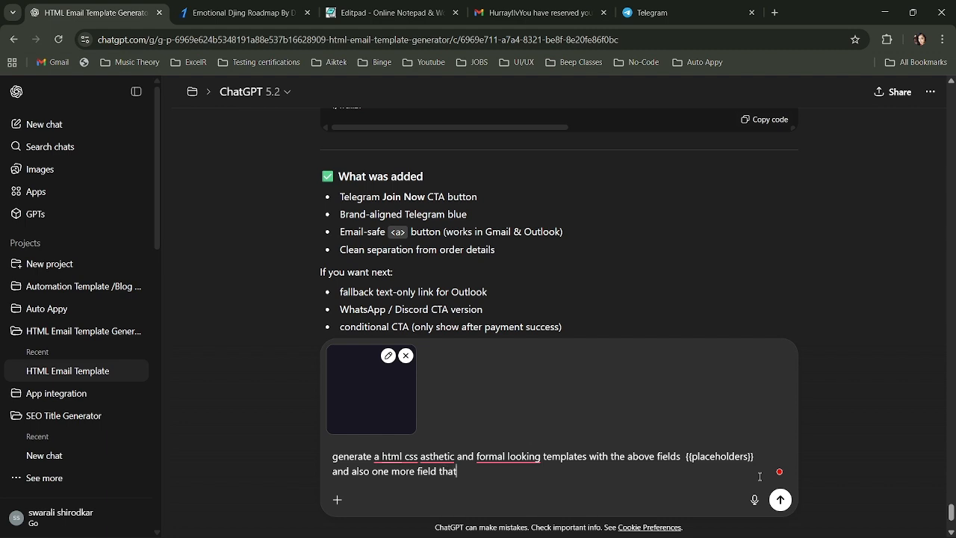
pyautogui.press('BackSpace')
pyautogui.press('BackSpace')
pyautogui.write('is requested')
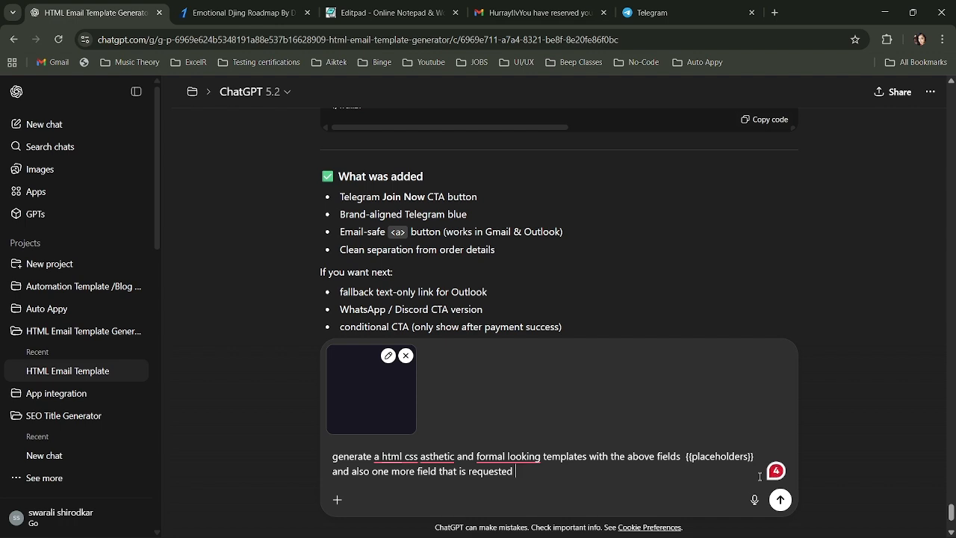
pyautogui.write('by')
pyautogui.write('and the')
pyautogui.write('Compa')
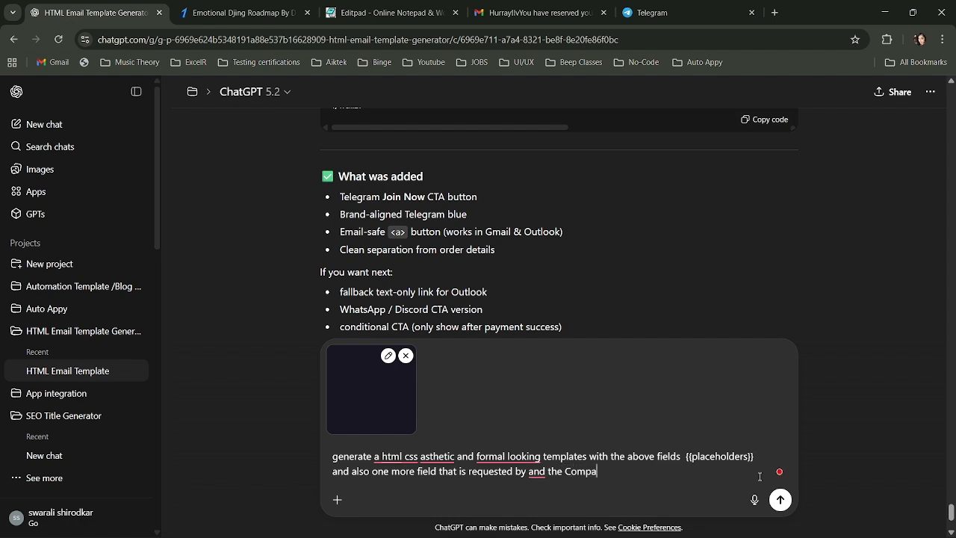
pyautogui.write('nty name')
pyautogui.press('BackSpace')
pyautogui.press('BackSpace')
pyautogui.press('BackSpace')
pyautogui.press('BackSpace')
pyautogui.press('BackSpace')
pyautogui.press('BackSpace')
pyautogui.press('BackSpace')
pyautogui.press('BackSpace')
pyautogui.press('BackSpace')
pyautogui.press('BackSpace')
pyautogui.press('BackSpace')
pyautogui.press('BackSpace')
pyautogui.press('BackSpace')
pyautogui.press('BackSpace')
pyautogui.press('BackSpace')
pyautogui.press('BackSpace')
pyautogui.press('BackSpace')
pyautogui.press('BackSpace')
pyautogui.press('BackSpace')
pyautogui.press('BackSpace')
# - Ask ChatGPT to replicate the previous template designs for the rest, and send the request
pyautogui.write('and the rest you can replicat')
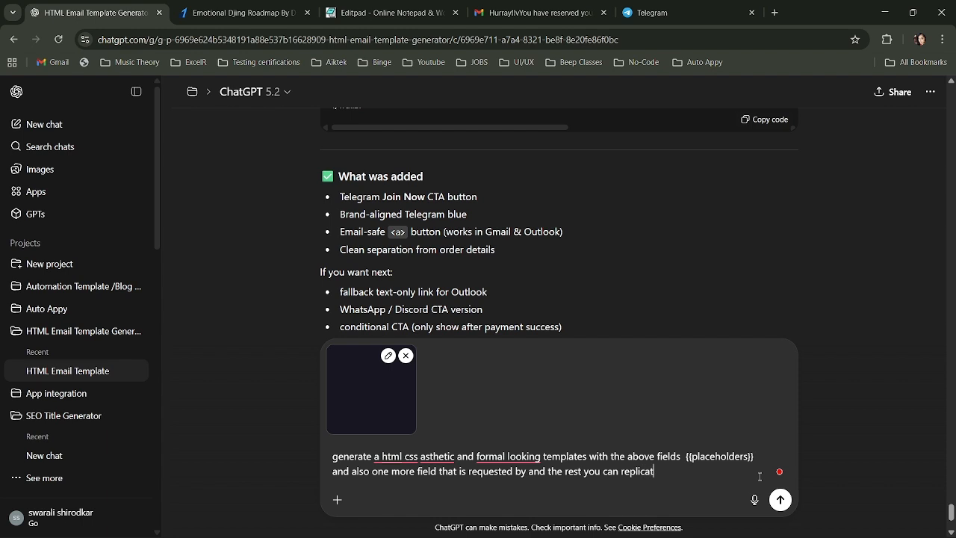
pyautogui.write('e the previous template de')
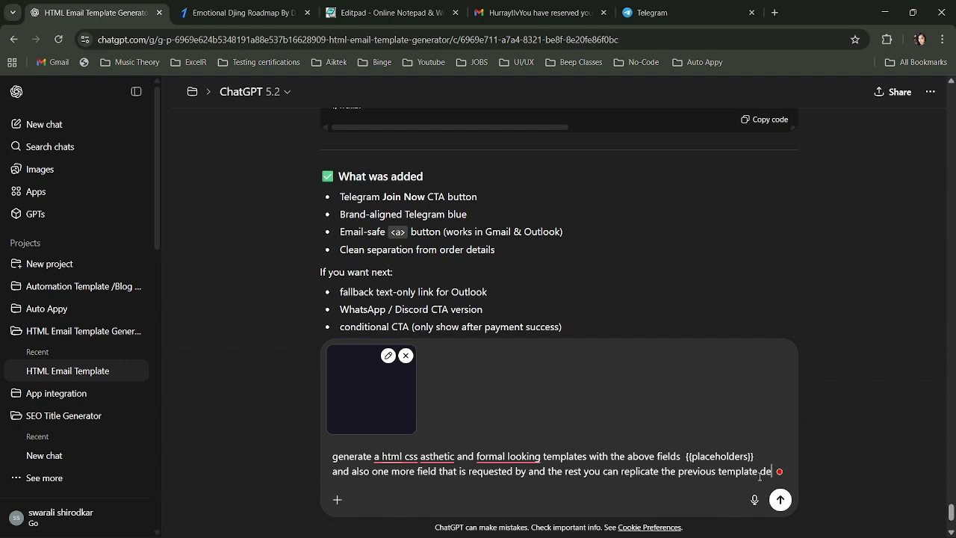
pyautogui.write('signs')
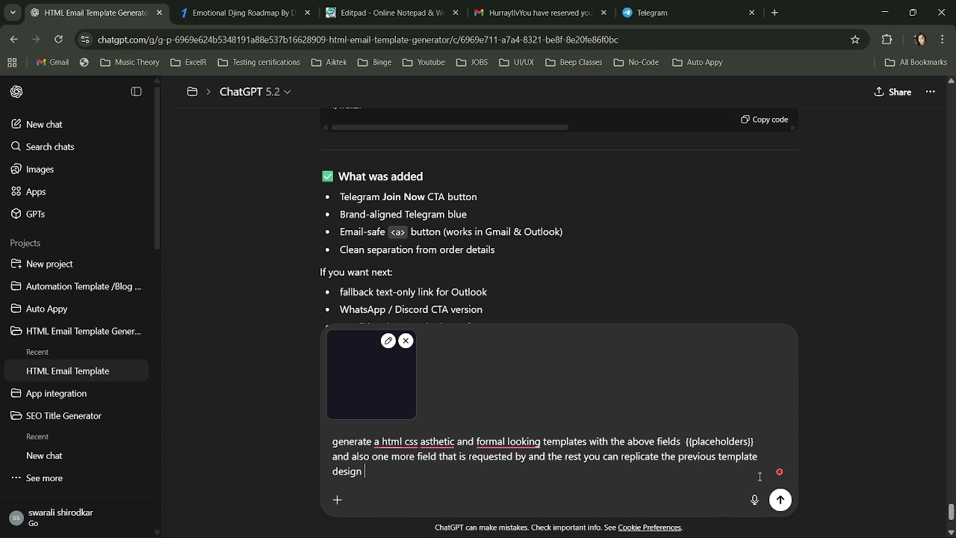
pyautogui.press('Return')
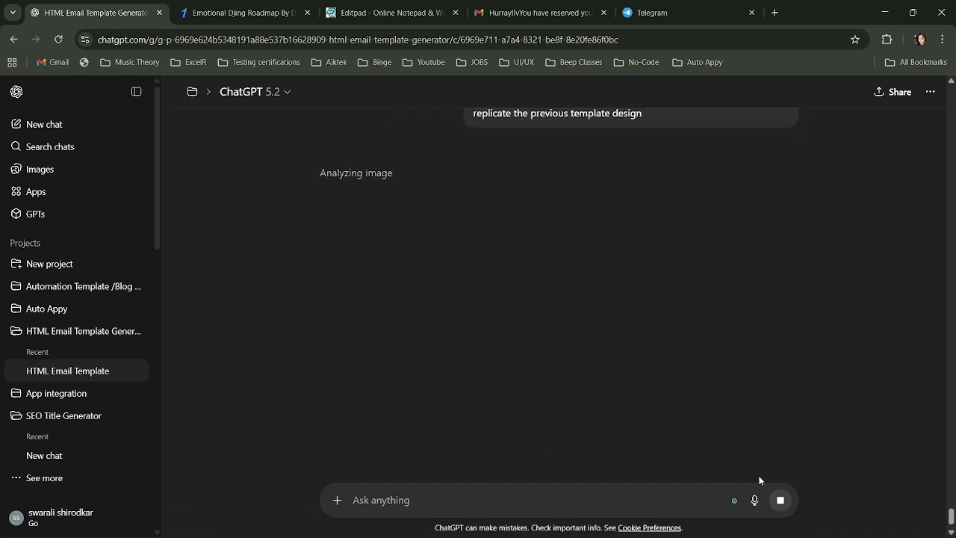
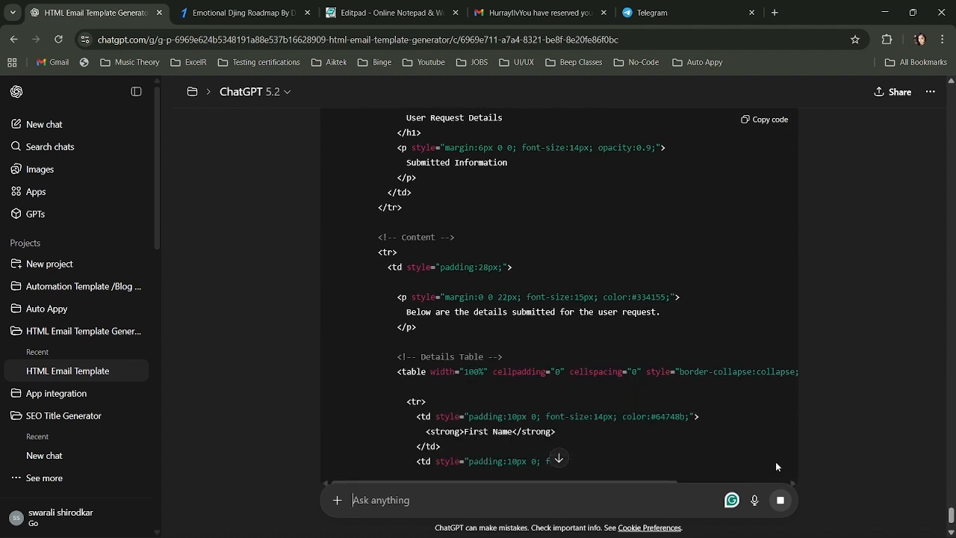
# - Copy the code of ChatGPT's User Request Details HTML template with the Auto Appy footer
pyautogui.scroll(-1, 743, 407)
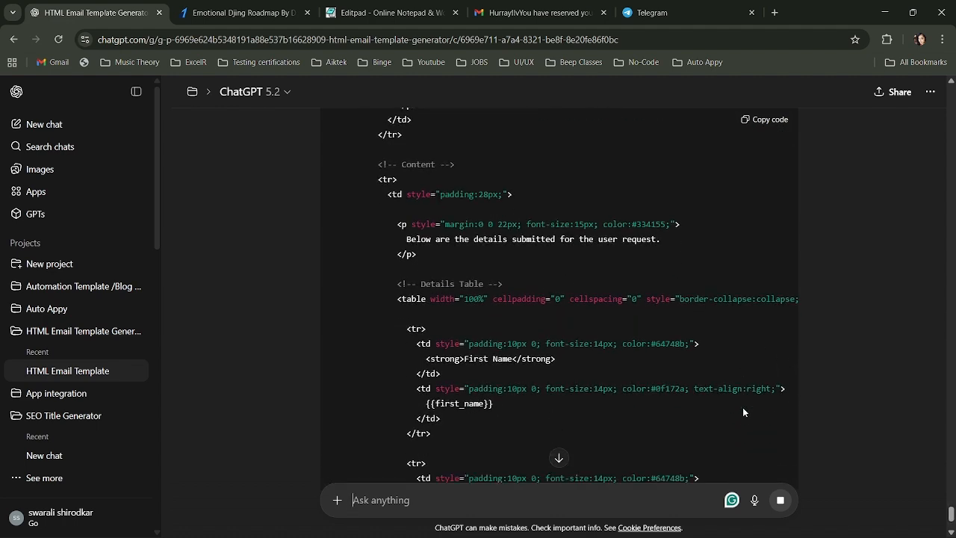
pyautogui.scroll(-1, 742, 411)
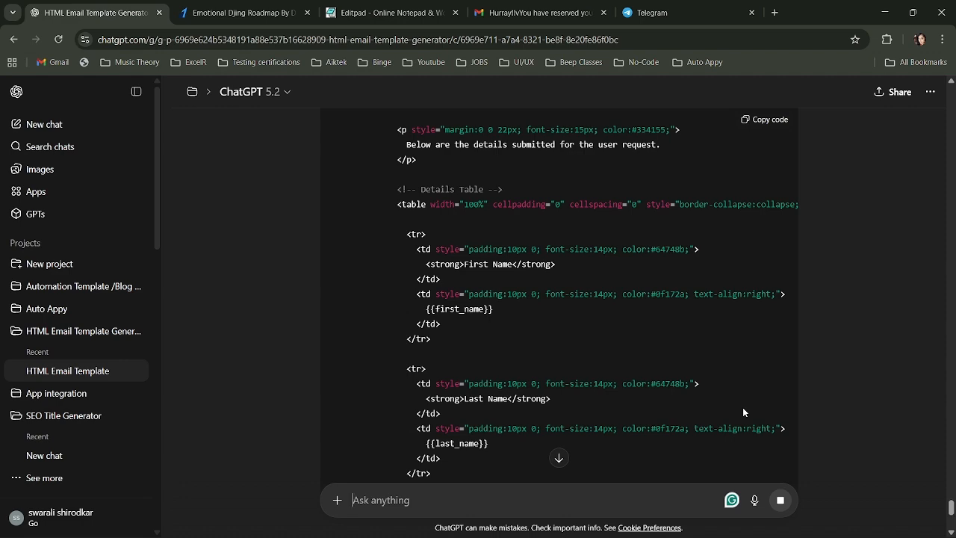
pyautogui.scroll(-5, 742, 412)
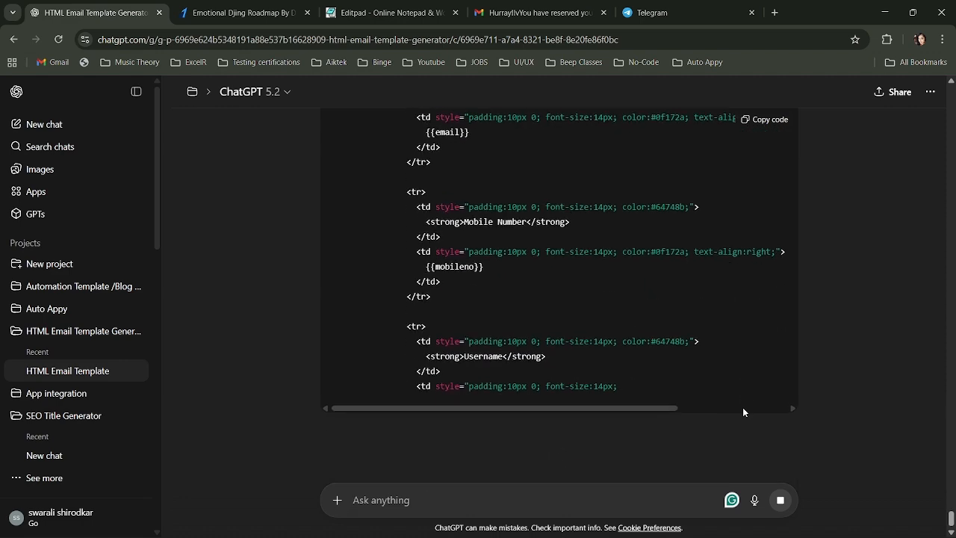
pyautogui.click(763, 121)
pyautogui.scroll(-5, 718, 200)
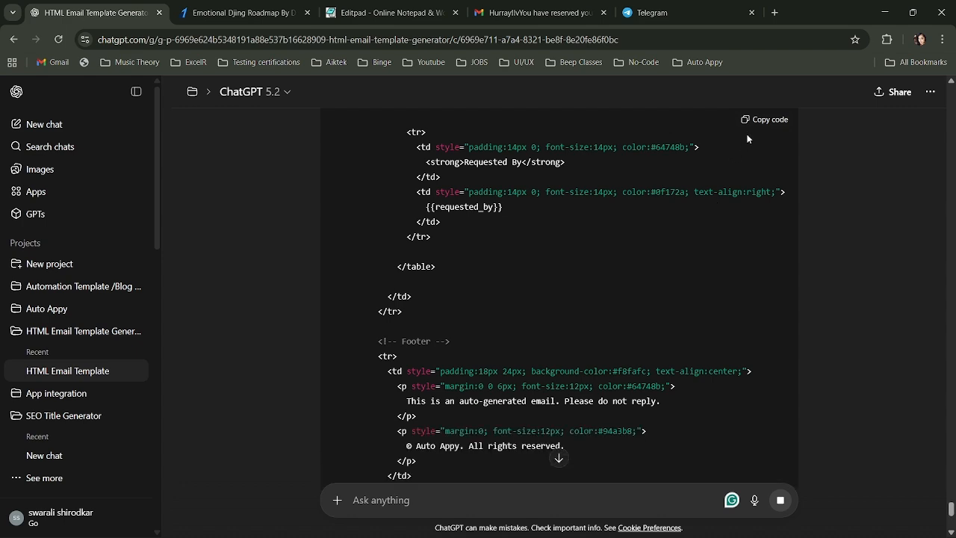
pyautogui.moveTo(497, 535)
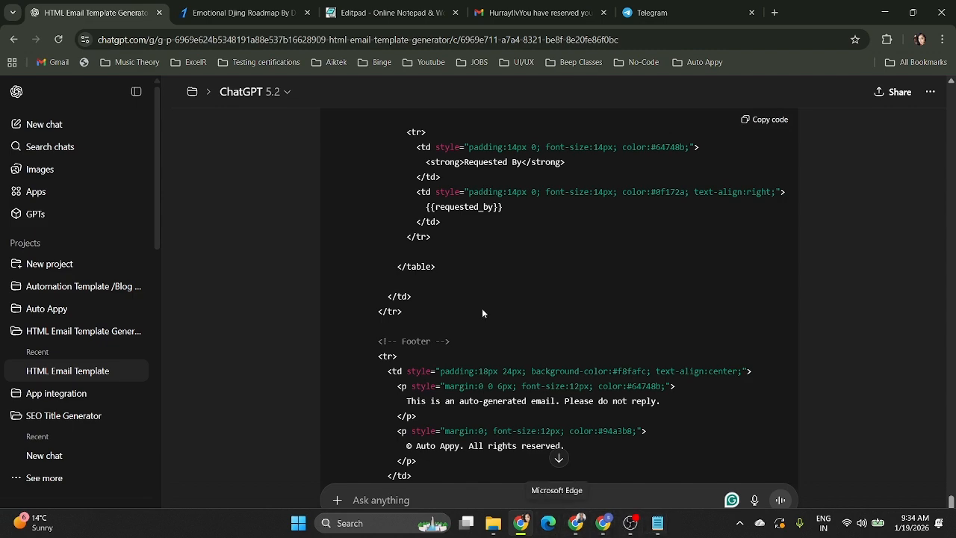
# - Swap the old Editpad note for the pasted HTML template and select its {{first_name}} placeholder
pyautogui.click(387, 15)
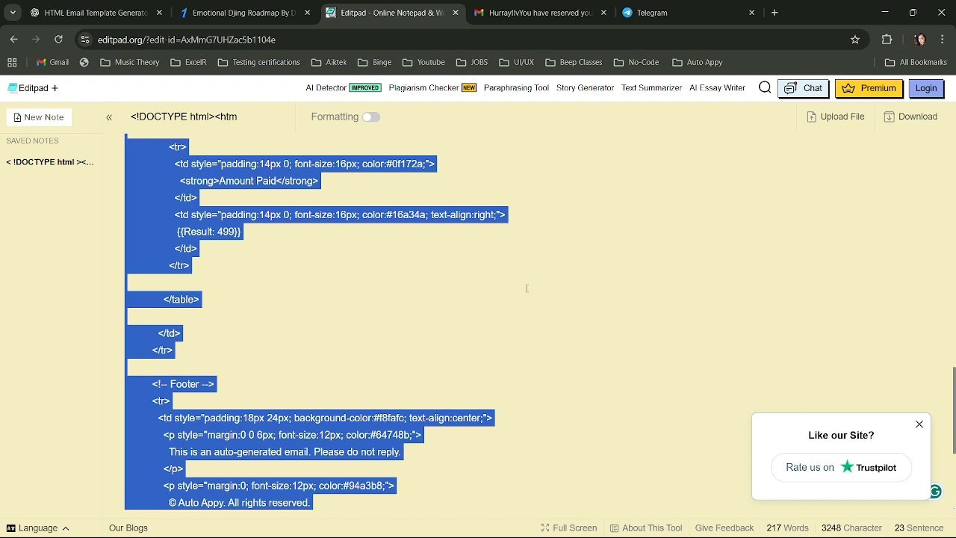
pyautogui.press('BackSpace')
pyautogui.hotkey('ctrl', 'v')
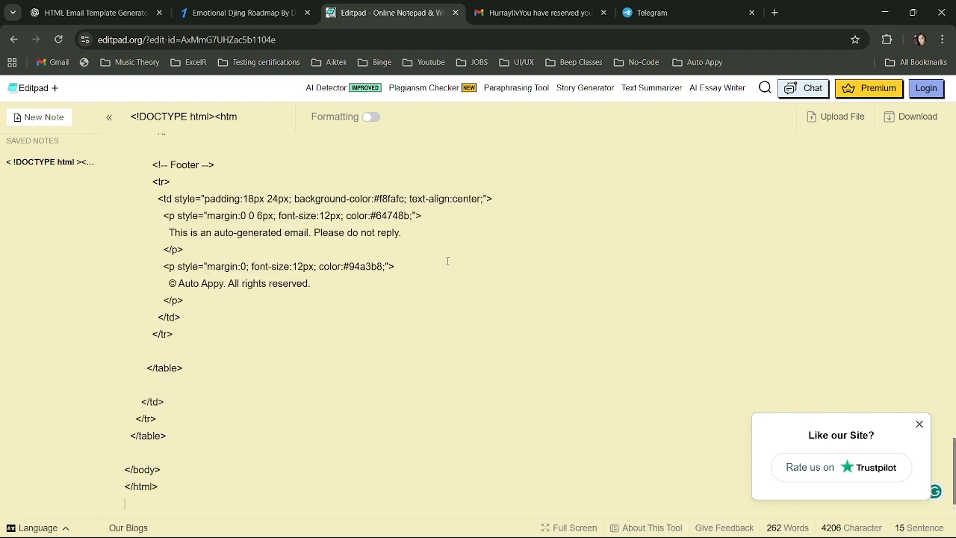
pyautogui.scroll(15, 447, 260)
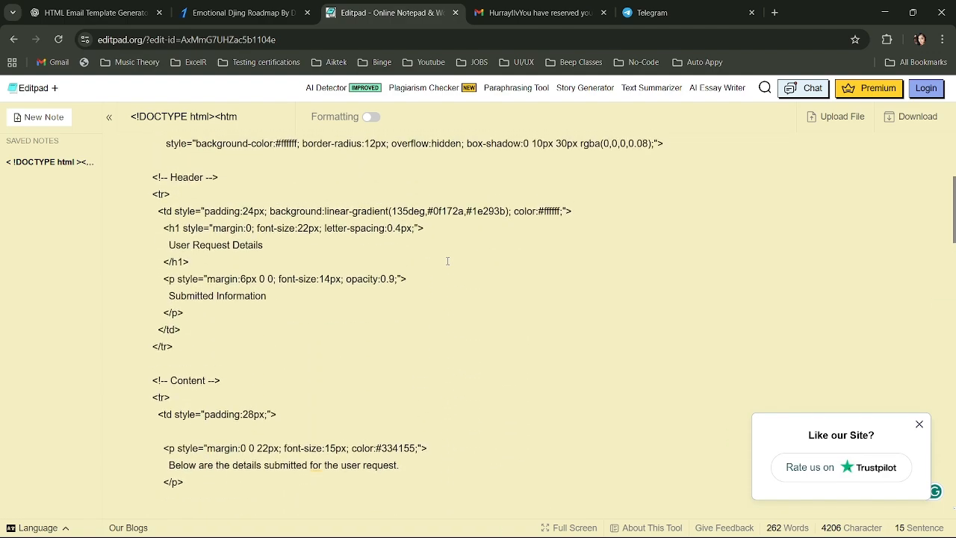
pyautogui.scroll(4, 448, 260)
pyautogui.scroll(-7, 447, 261)
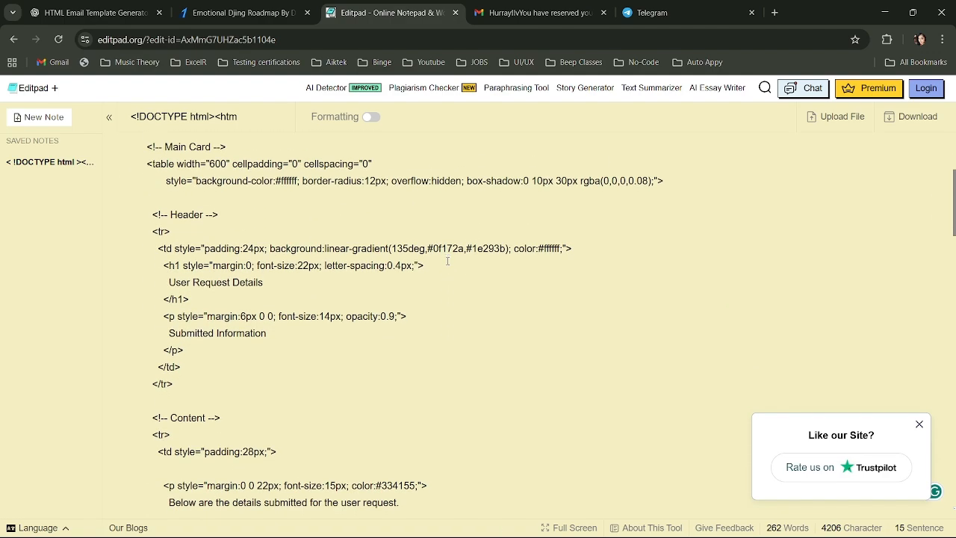
pyautogui.scroll(-3, 447, 261)
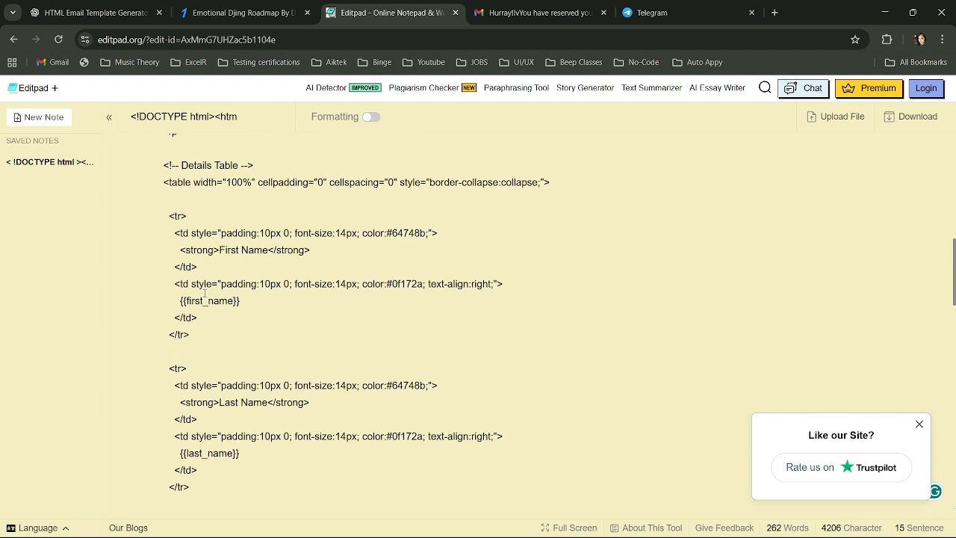
pyautogui.moveTo(177, 299); pyautogui.dragTo(241, 308)
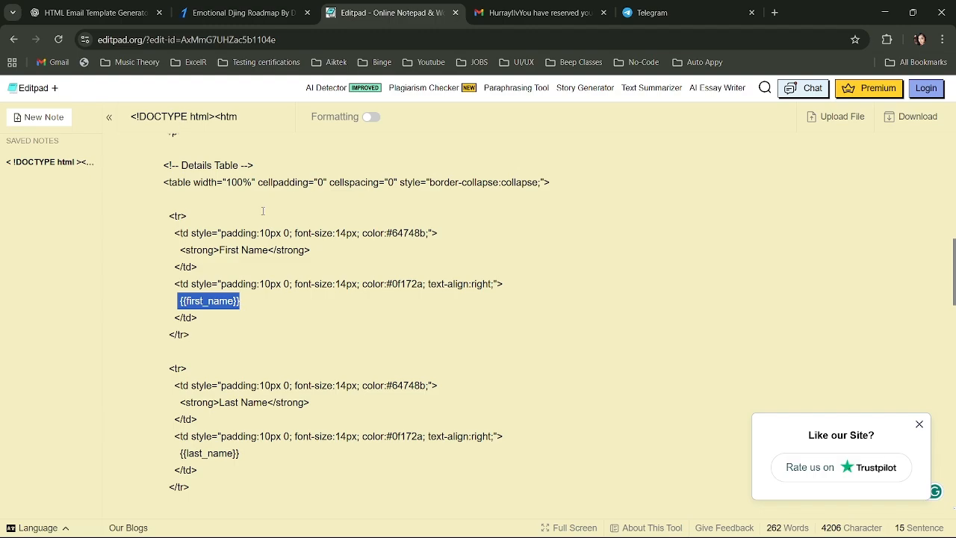
pyautogui.hotkey('alt', 'Tab')
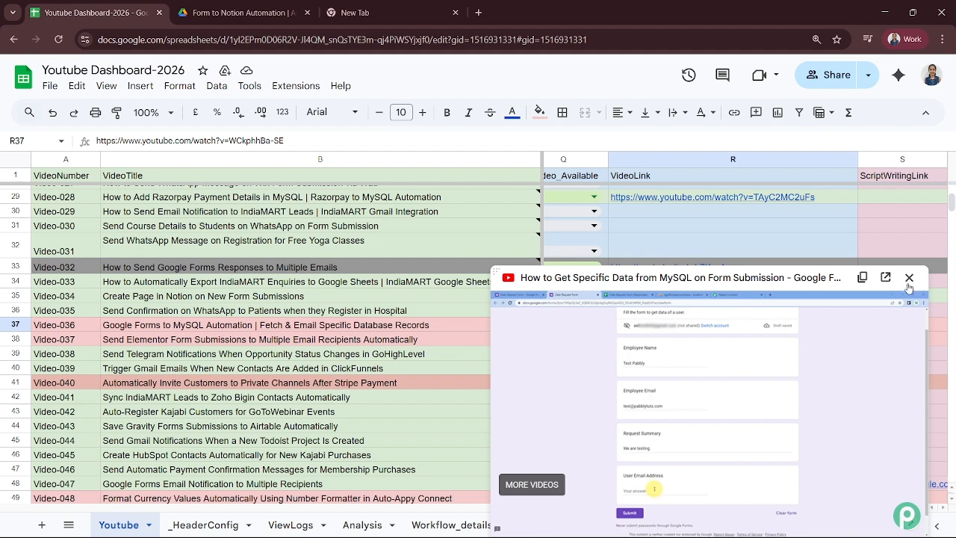
# - Close the floating video preview and return to the Auto Appy workflow editor
pyautogui.click(909, 278)
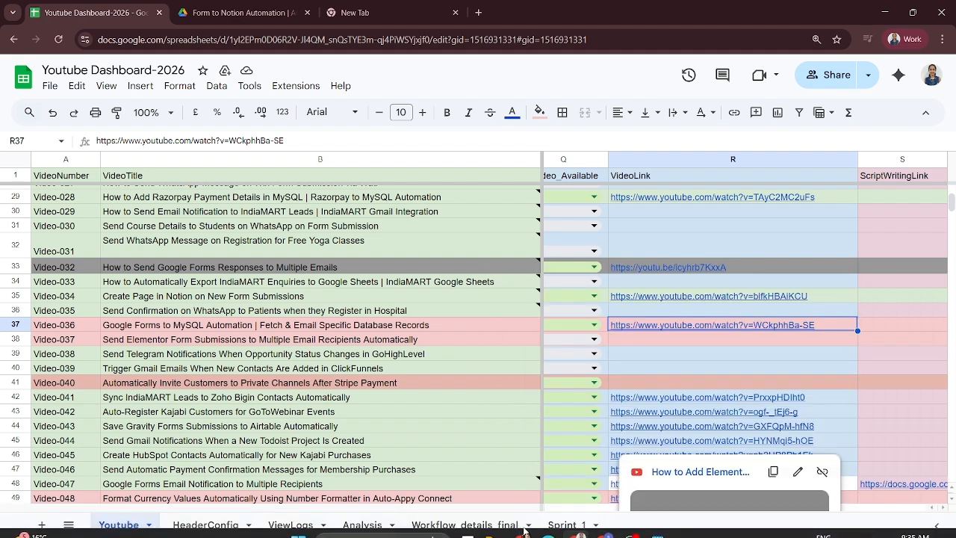
pyautogui.click(605, 525)
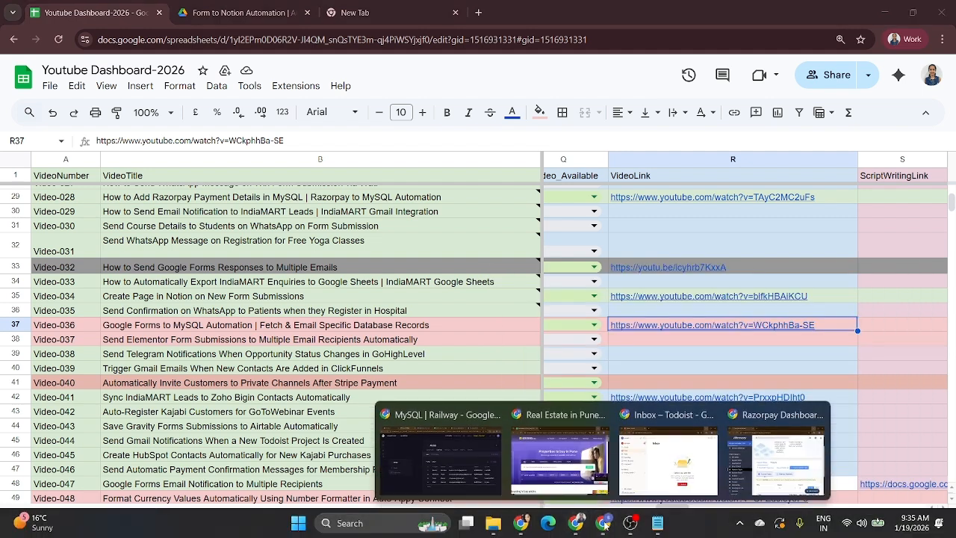
pyautogui.click(504, 472)
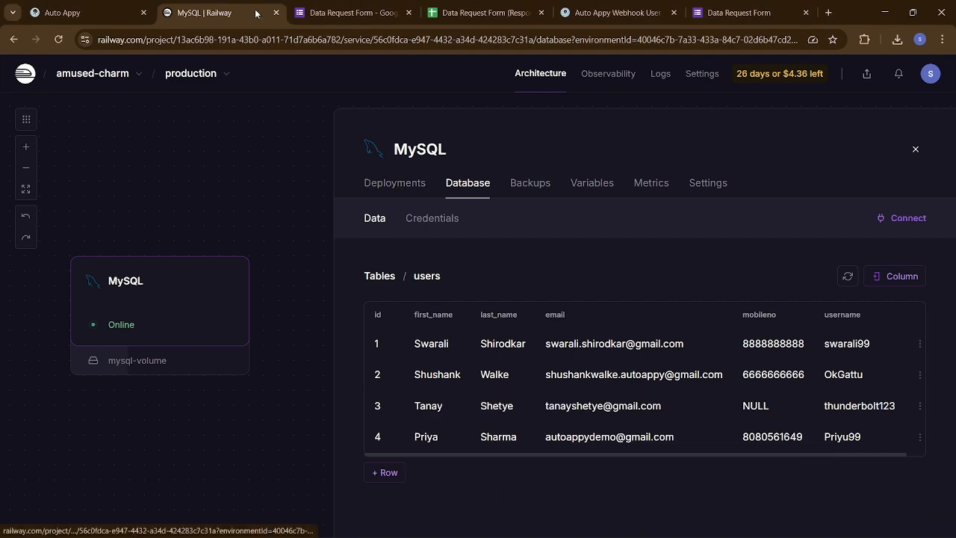
pyautogui.click(58, 9)
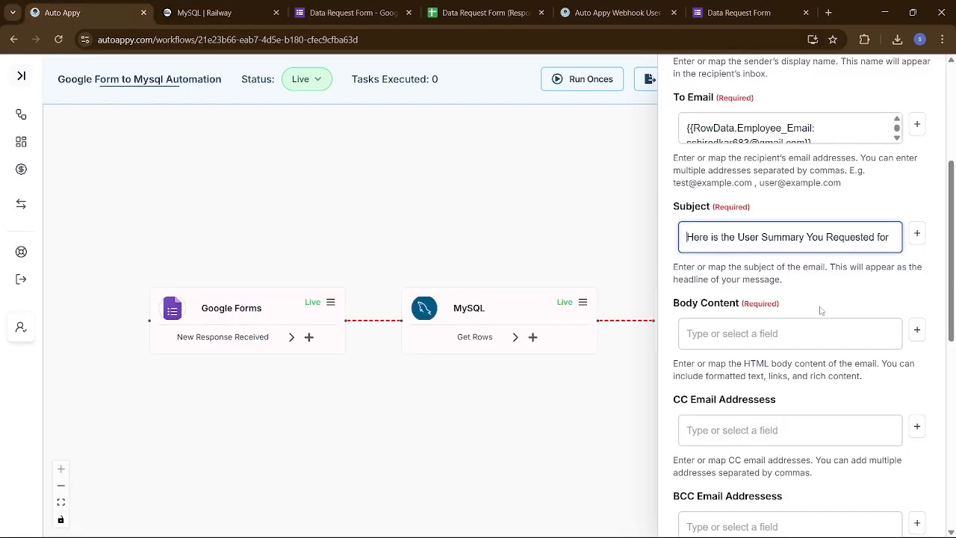
# - Insert MySQL's Rows.0.first_name into Body Content, switching from Google Forms, then delete it again
pyautogui.click(917, 329)
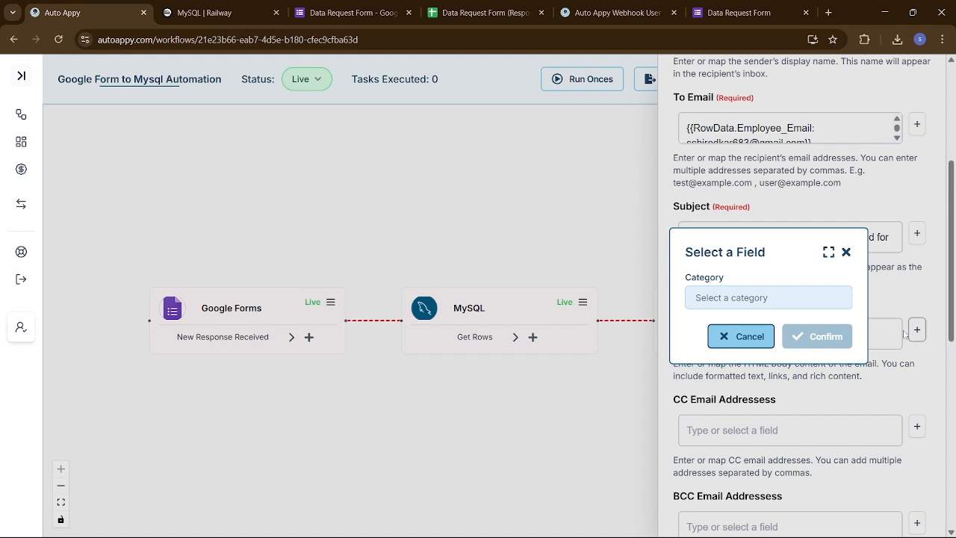
pyautogui.click(812, 298)
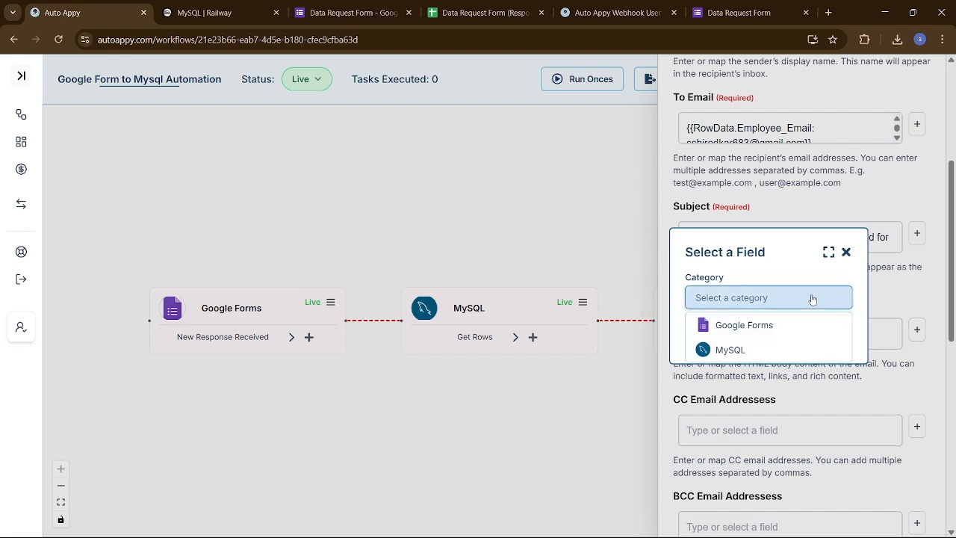
pyautogui.click(753, 331)
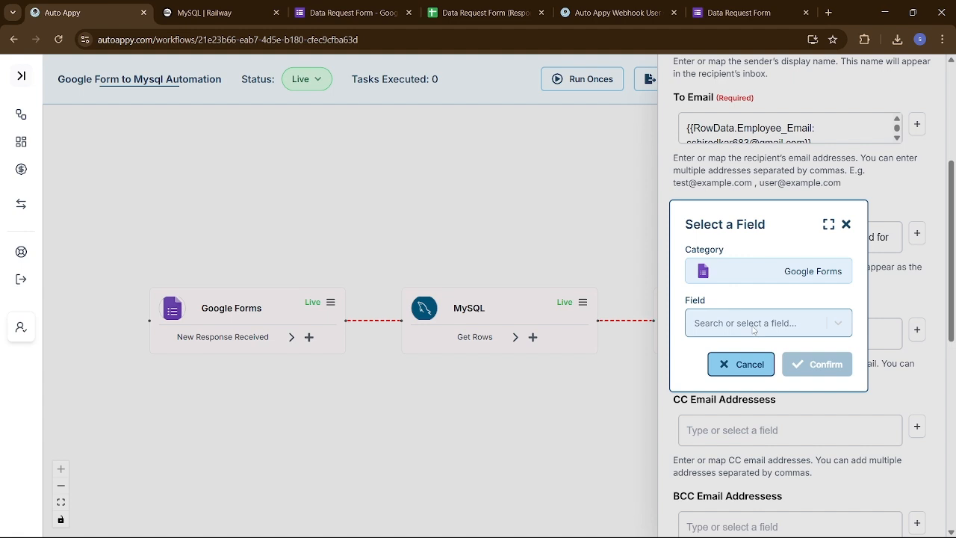
pyautogui.click(795, 277)
pyautogui.click(756, 326)
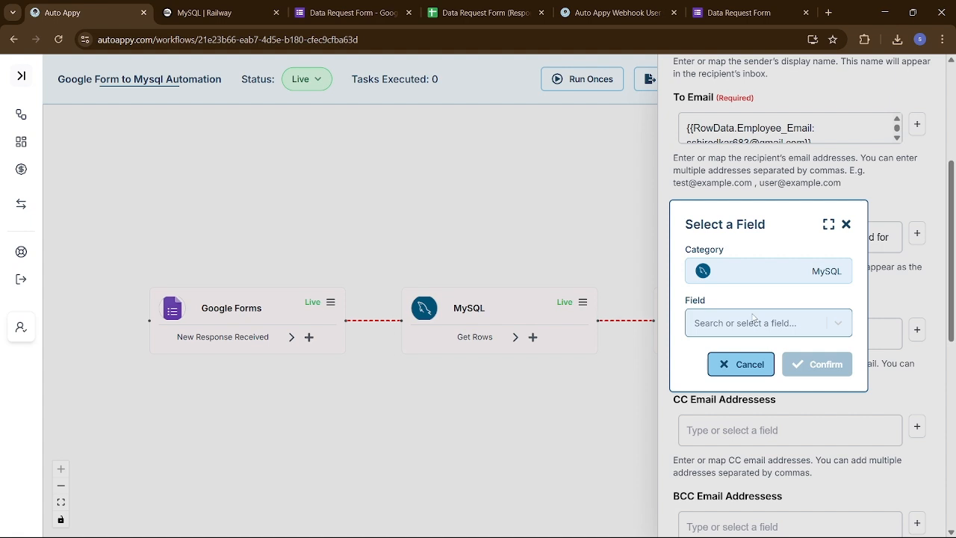
pyautogui.click(754, 318)
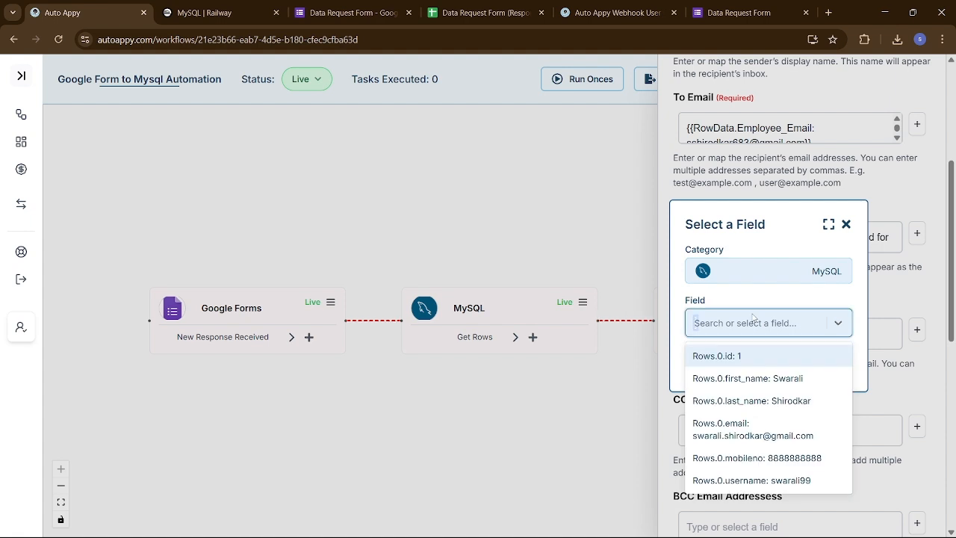
pyautogui.write('s')
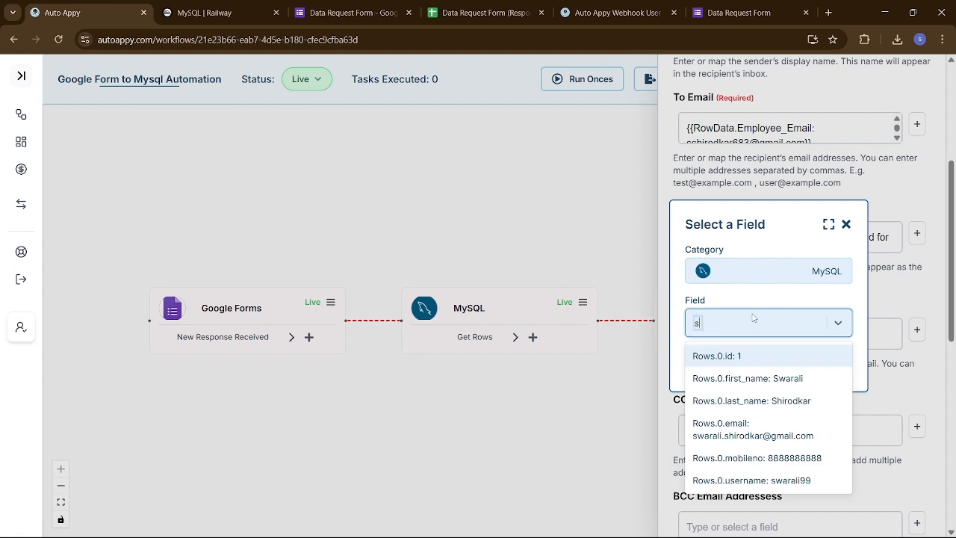
pyautogui.click(792, 379)
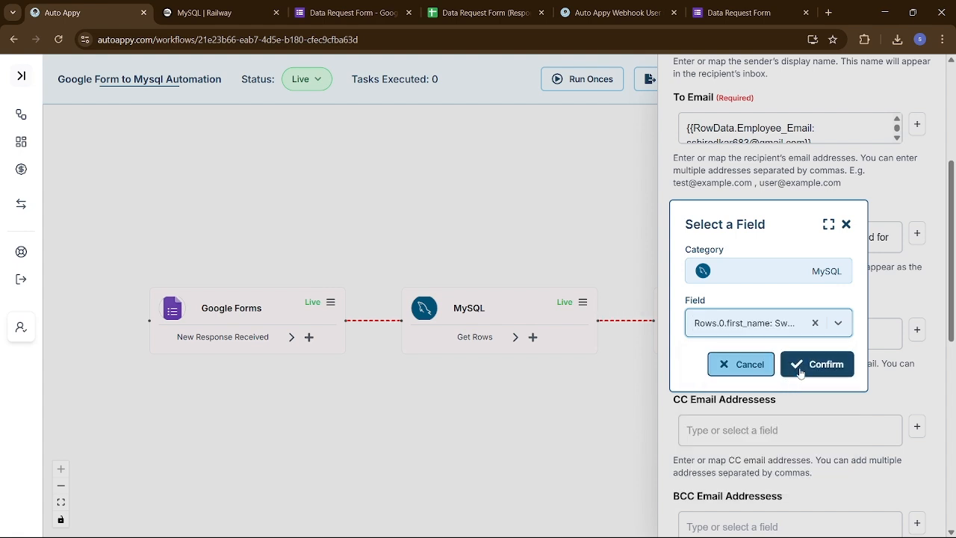
pyautogui.click(807, 363)
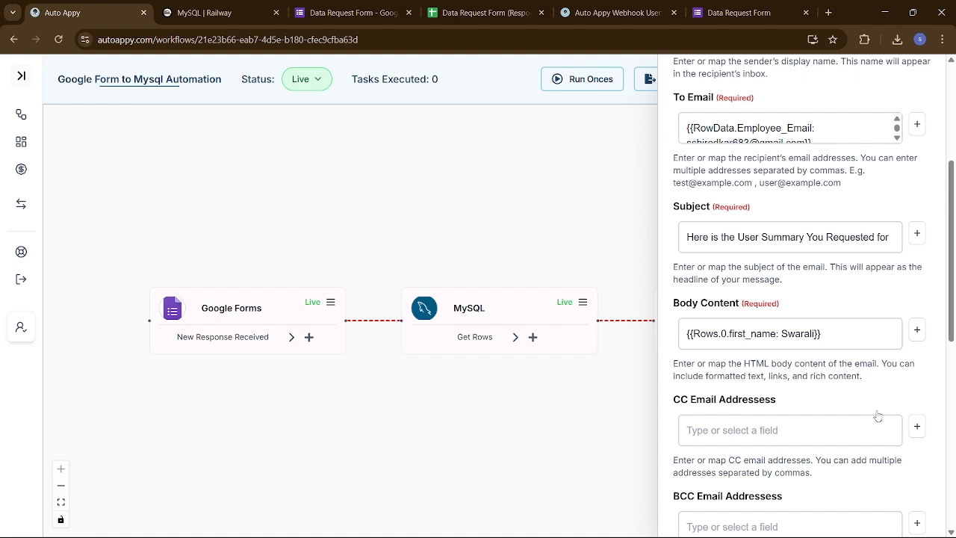
pyautogui.click(850, 334)
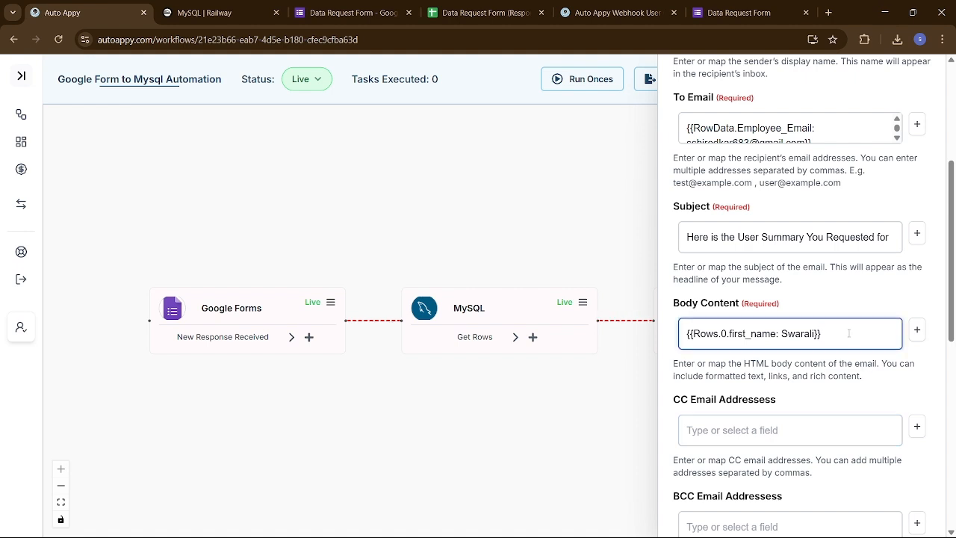
pyautogui.moveTo(849, 334); pyautogui.dragTo(600, 339)
pyautogui.press('BackSpace')
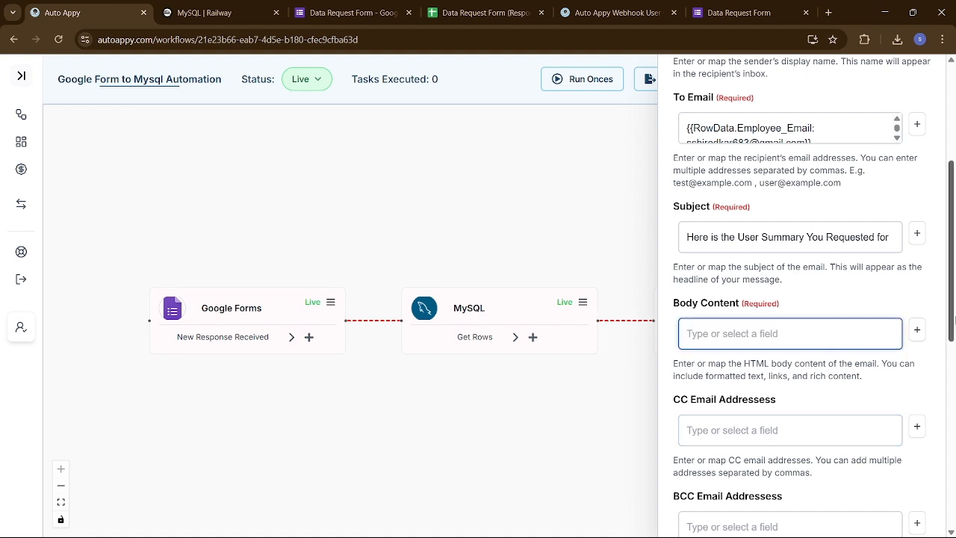
# - Re-insert the MySQL Rows.0.first_name field into Body Content and select the whole token
pyautogui.click(916, 329)
pyautogui.click(802, 300)
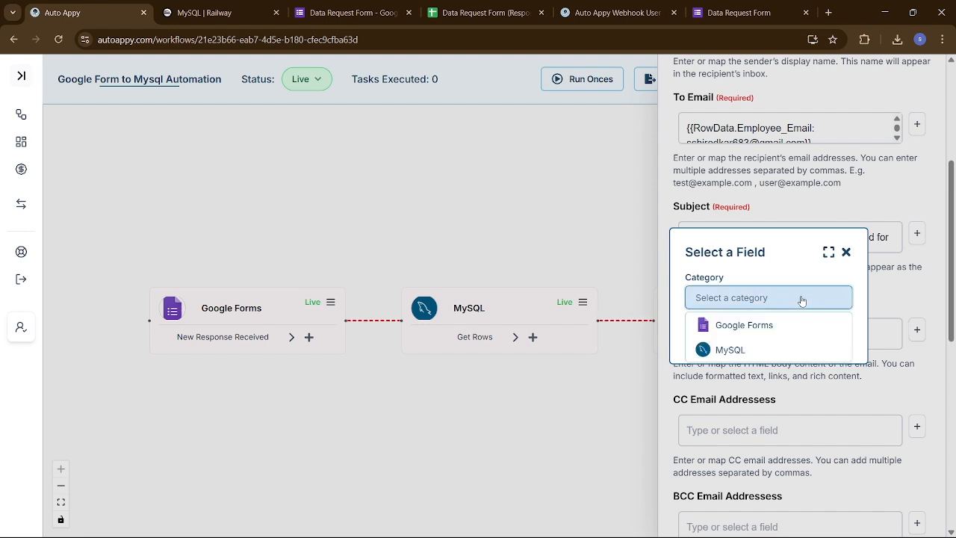
pyautogui.click(787, 345)
pyautogui.click(778, 325)
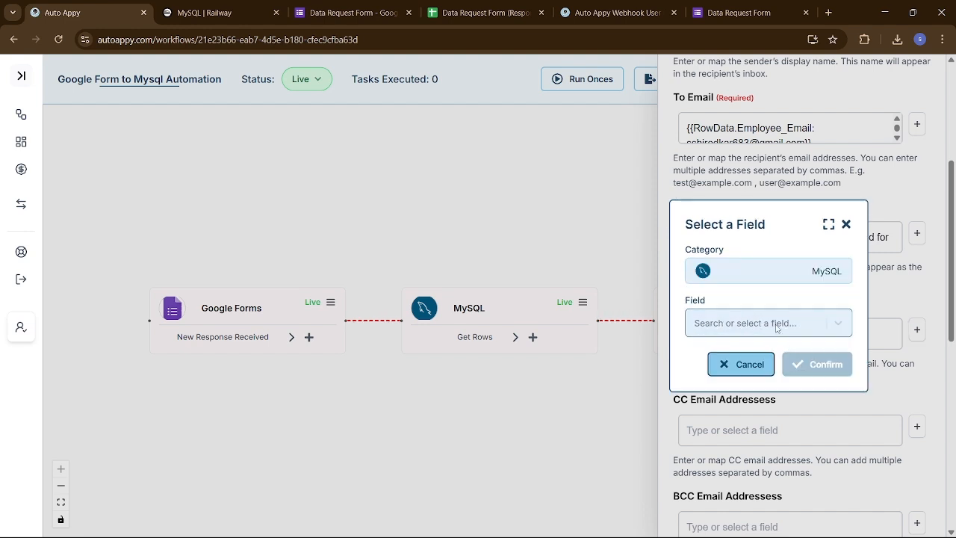
pyautogui.write('swara')
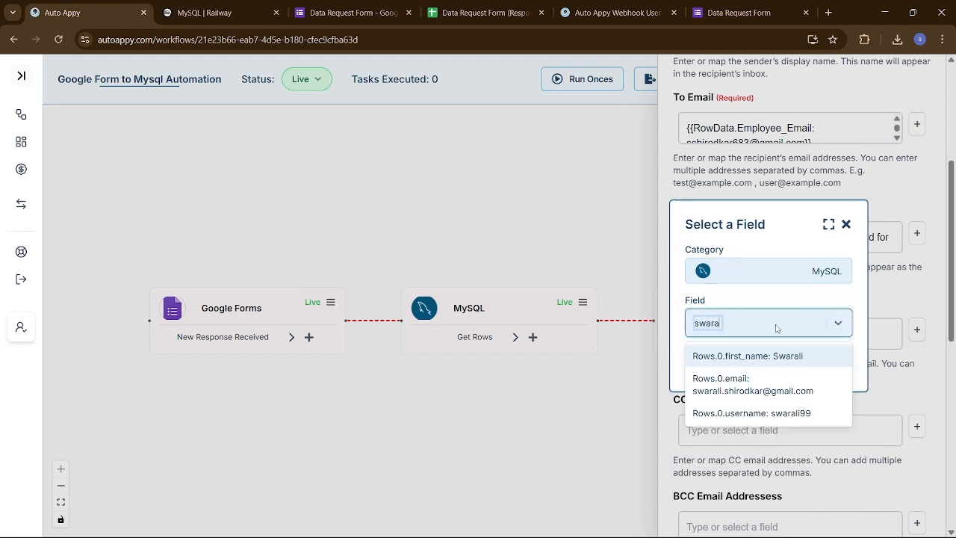
pyautogui.click(777, 357)
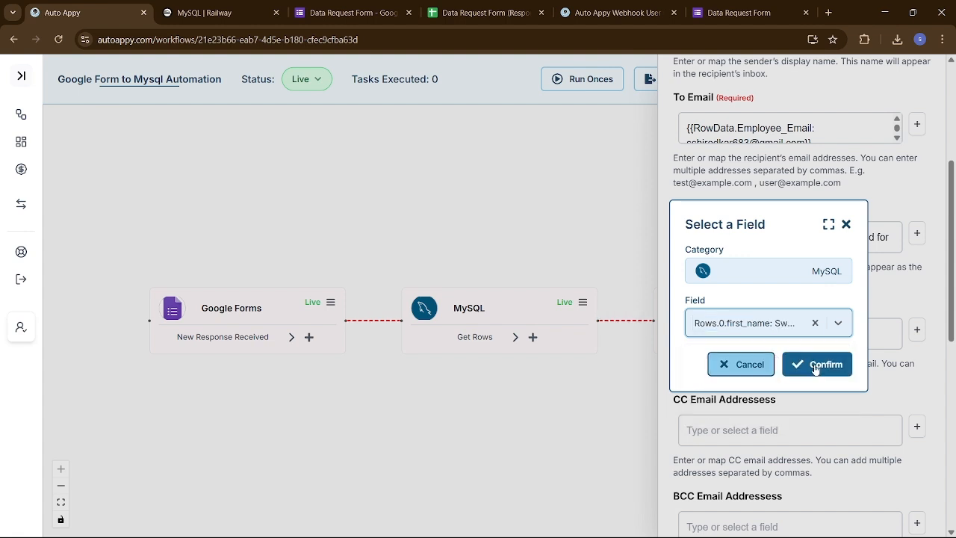
pyautogui.click(833, 365)
pyautogui.click(825, 344)
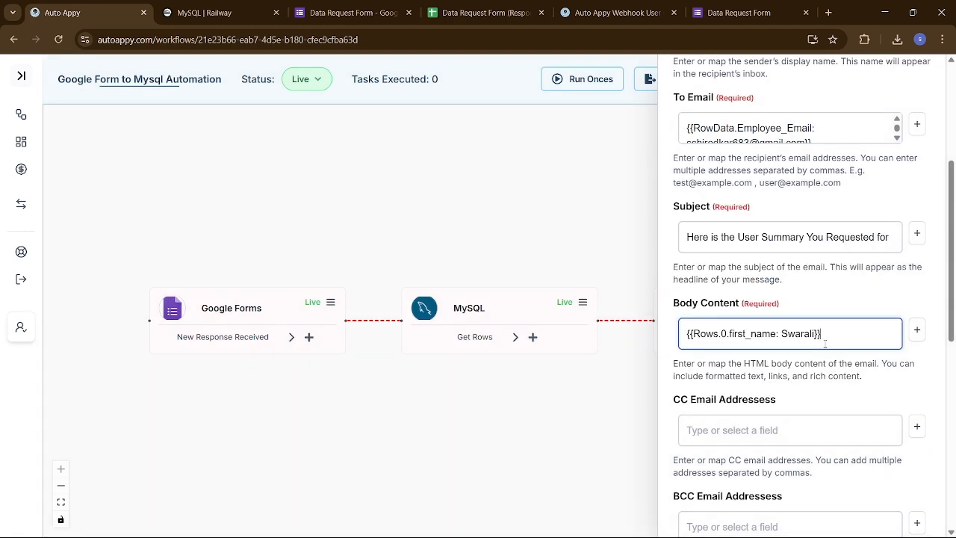
pyautogui.hotkey('ctrl', 'a')
pyautogui.hotkey('ctrl', 'c')
pyautogui.hotkey('alt', 'Tab')
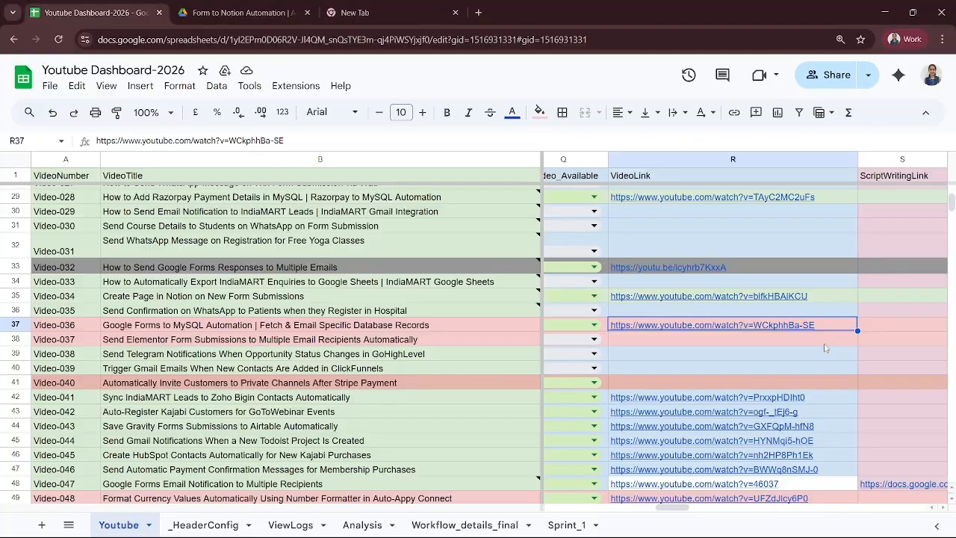
pyautogui.hotkey('alt', 'Tab')
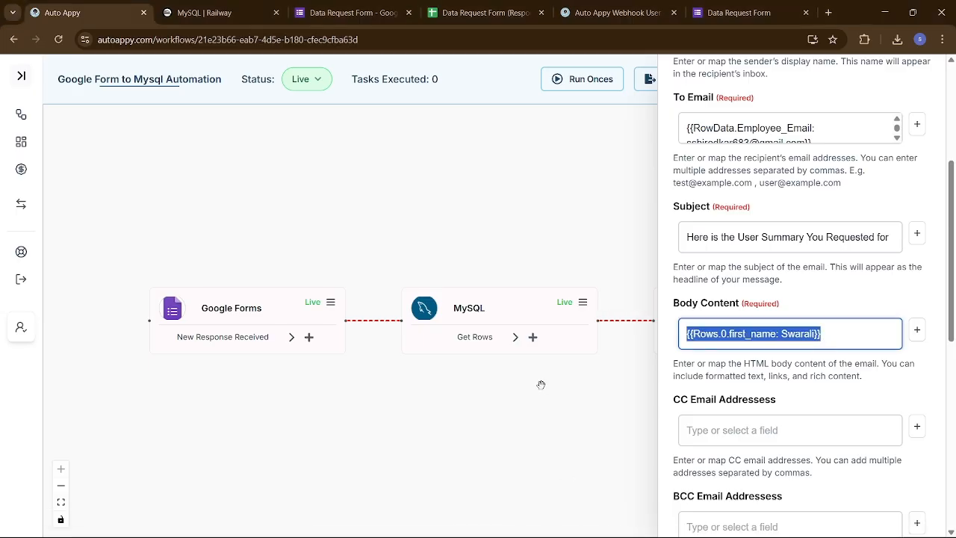
# - Paste the first_name token over {{first_name}} in Editpad and select the {{last_name}} placeholder
pyautogui.moveTo(594, 516)
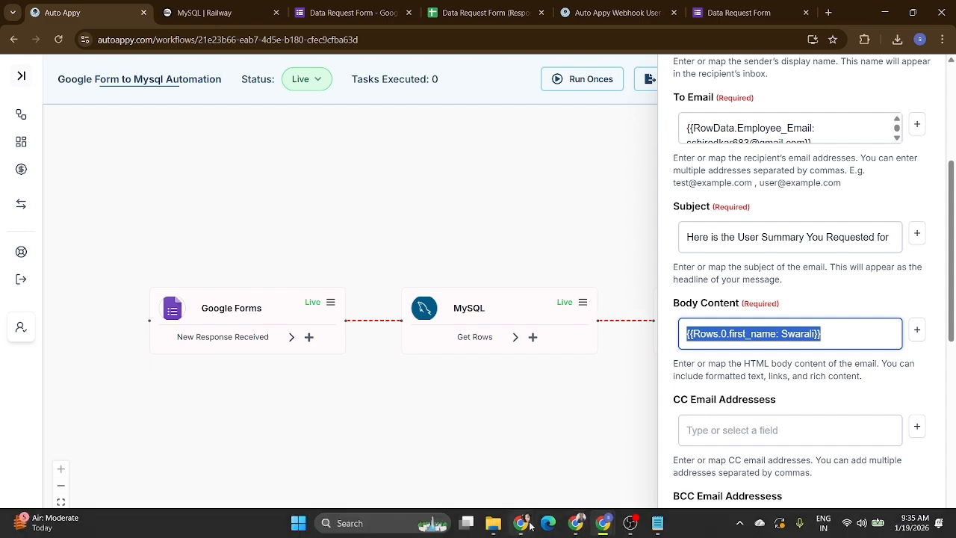
pyautogui.click(523, 456)
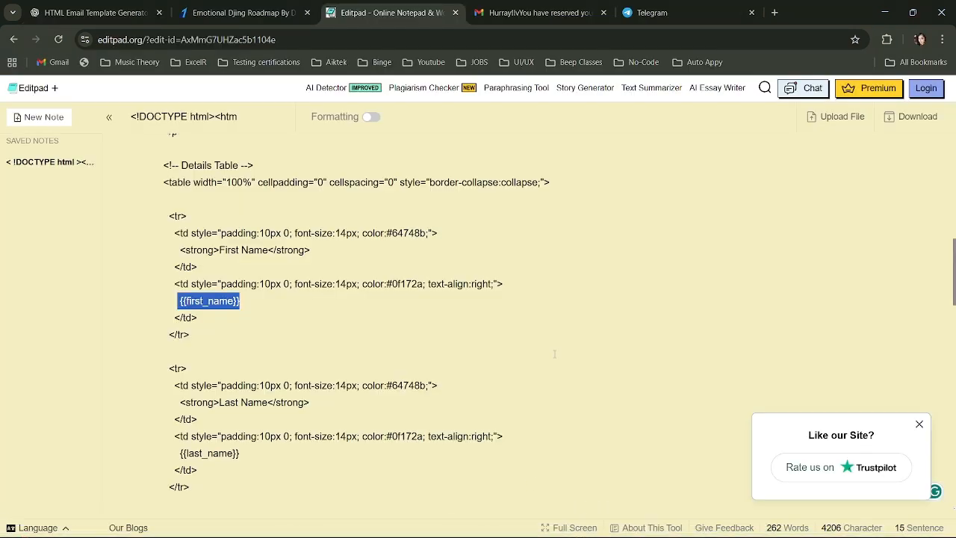
pyautogui.hotkey('ctrl', 'v')
pyautogui.scroll(-1, 274, 357)
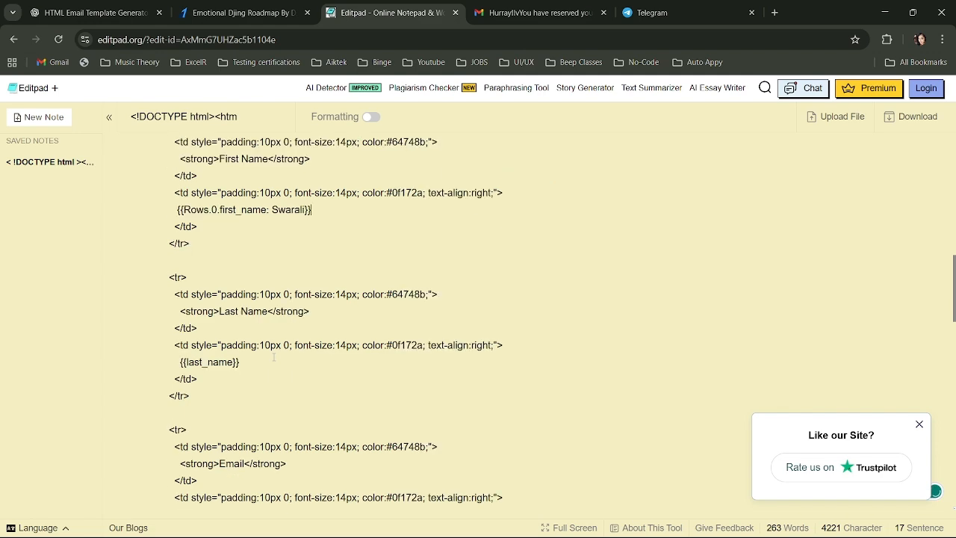
pyautogui.scroll(-2, 274, 357)
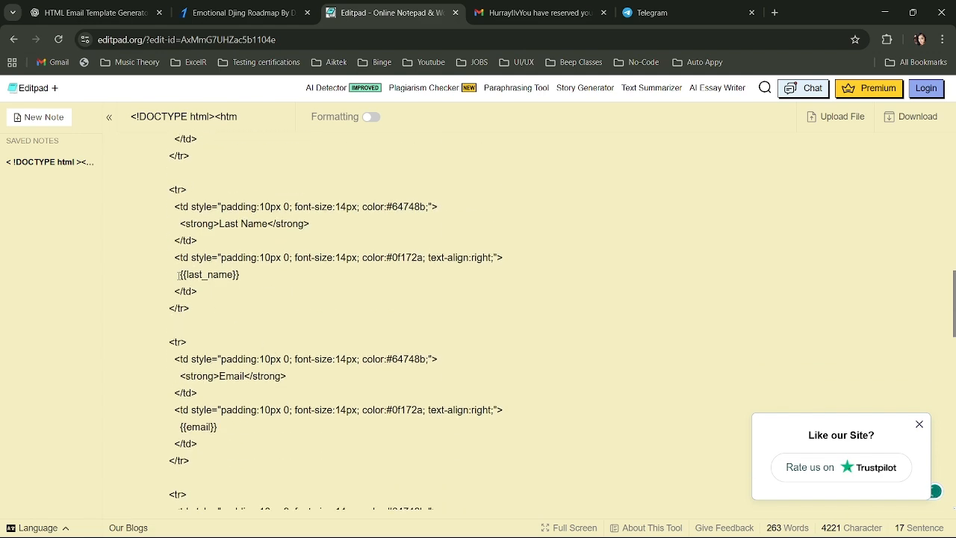
pyautogui.moveTo(179, 274); pyautogui.dragTo(243, 275)
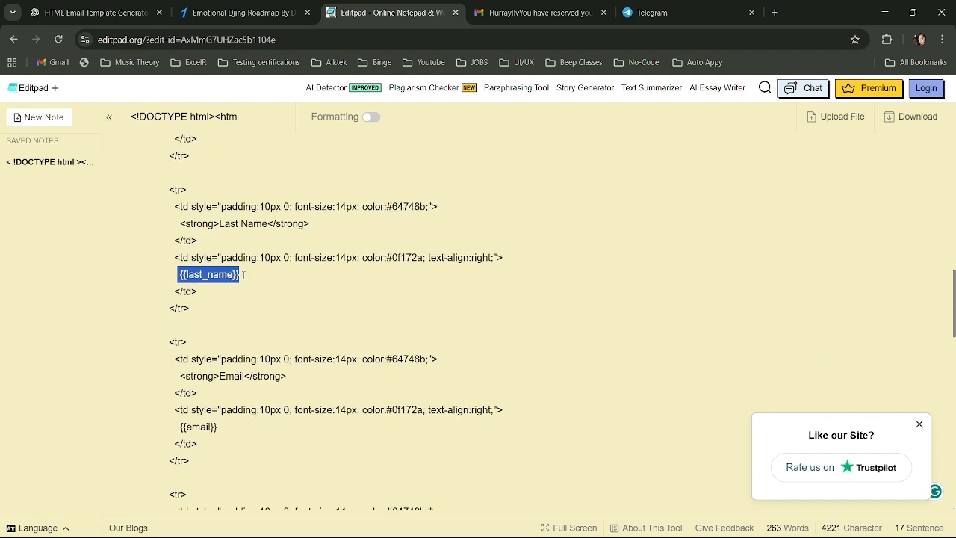
pyautogui.hotkey('alt', 'Tab')
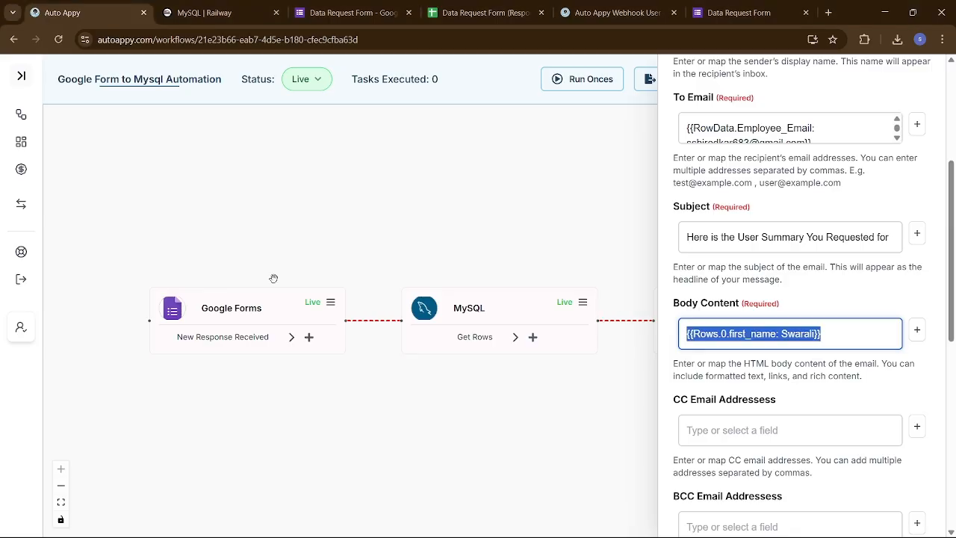
# - Replace Body Content with the MySQL Rows.0.last_name field and copy the token
pyautogui.press('BackSpace')
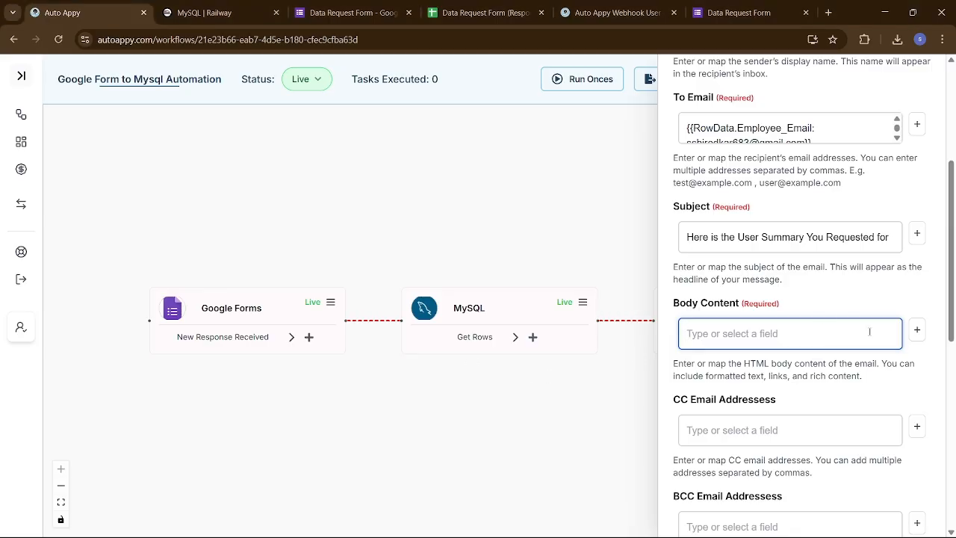
pyautogui.click(917, 329)
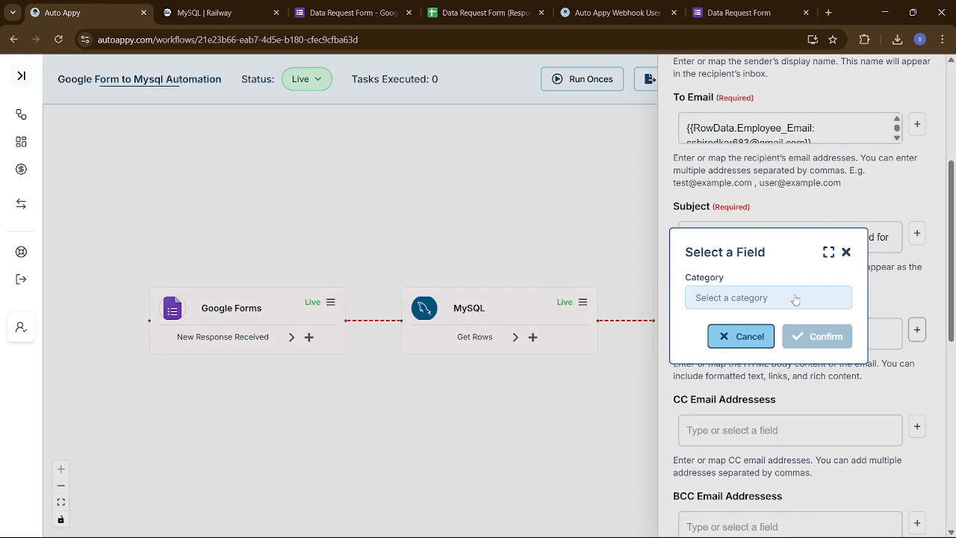
pyautogui.click(787, 294)
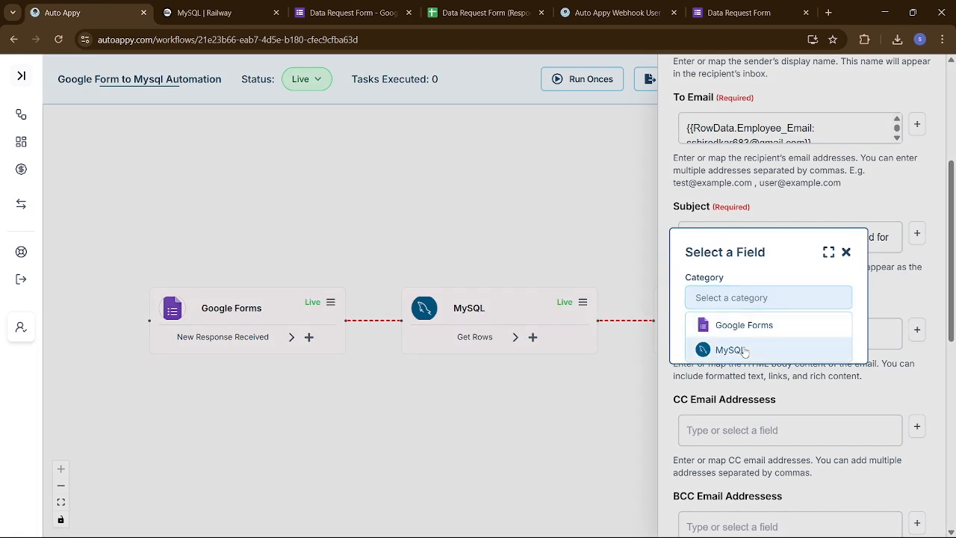
pyautogui.click(738, 346)
pyautogui.click(731, 326)
pyautogui.write('shir')
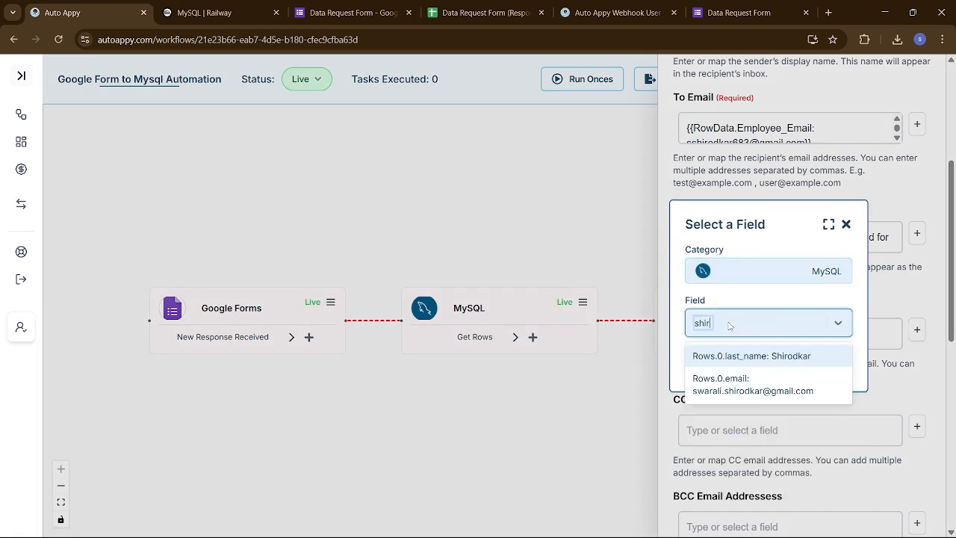
pyautogui.click(762, 351)
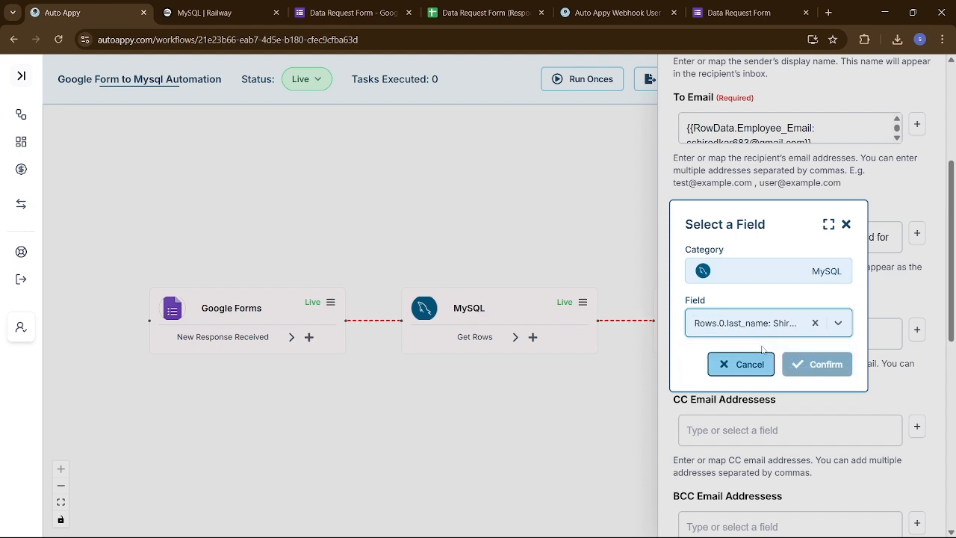
pyautogui.click(801, 366)
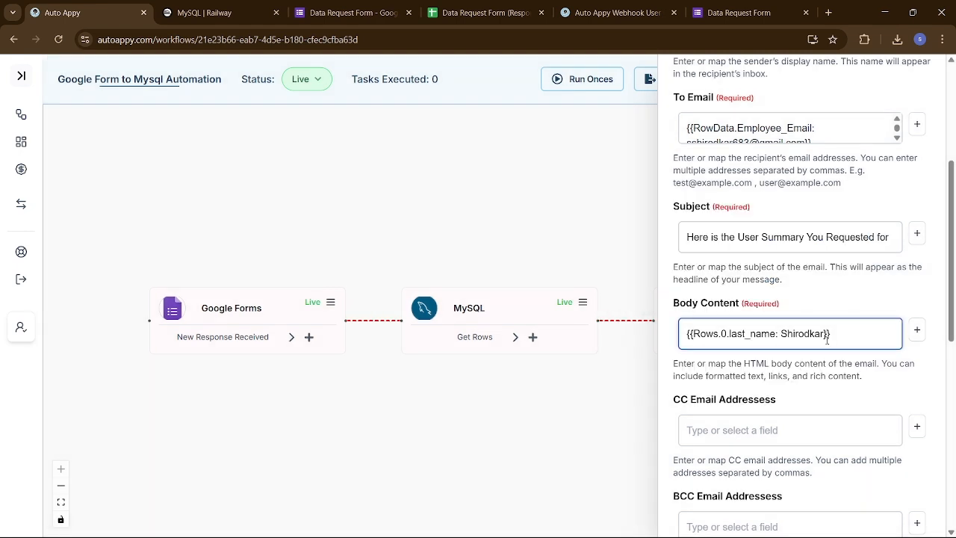
pyautogui.tripleClick(827, 334)
pyautogui.hotkey('ctrl', 'c')
# - Paste the last_name token over {{last_name}} in Editpad and select {{email}}
pyautogui.hotkey('alt', 'Tab')
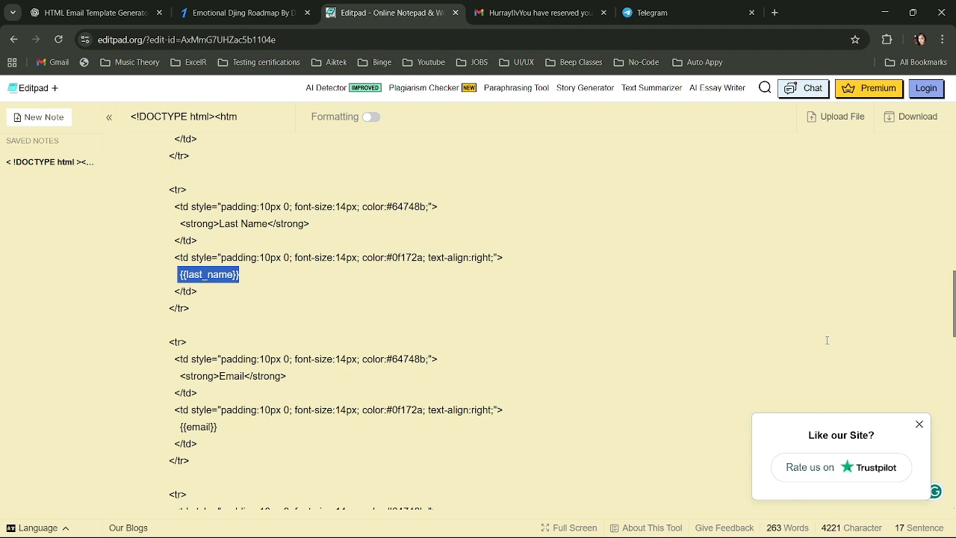
pyautogui.hotkey('ctrl', 'v')
pyautogui.scroll(-3, 530, 440)
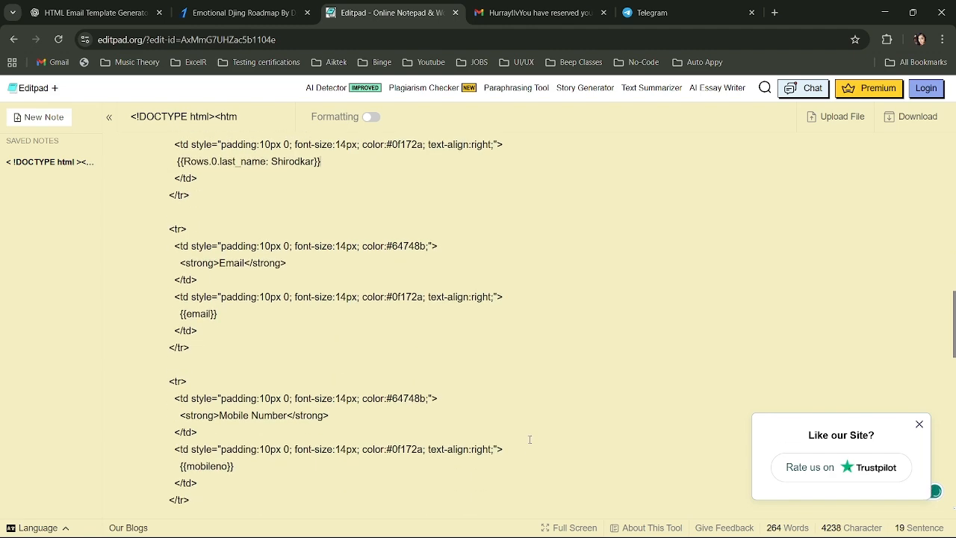
pyautogui.moveTo(177, 242); pyautogui.dragTo(218, 244)
# - Clear Auto Appy's Body Content and check the recipient email mapping
pyautogui.hotkey('alt', 'Tab')
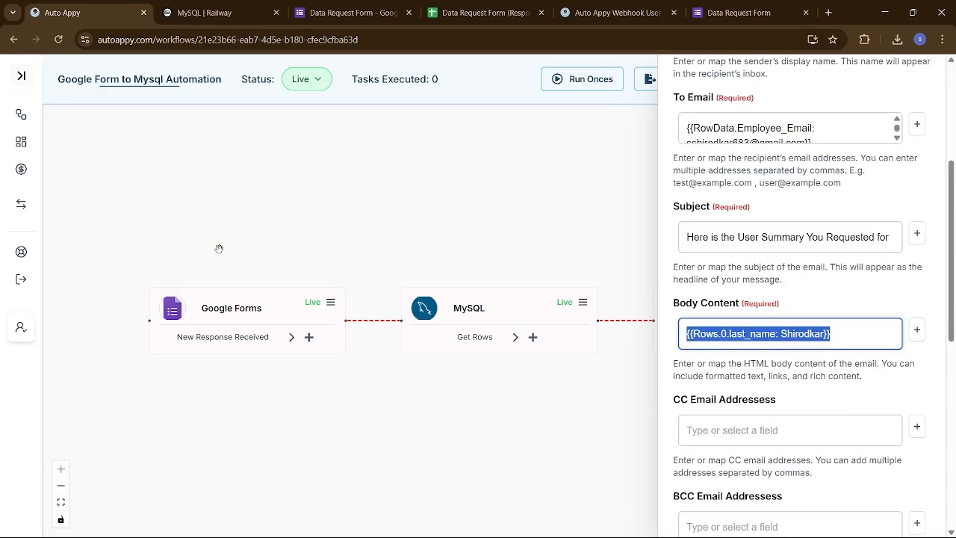
pyautogui.press('BackSpace')
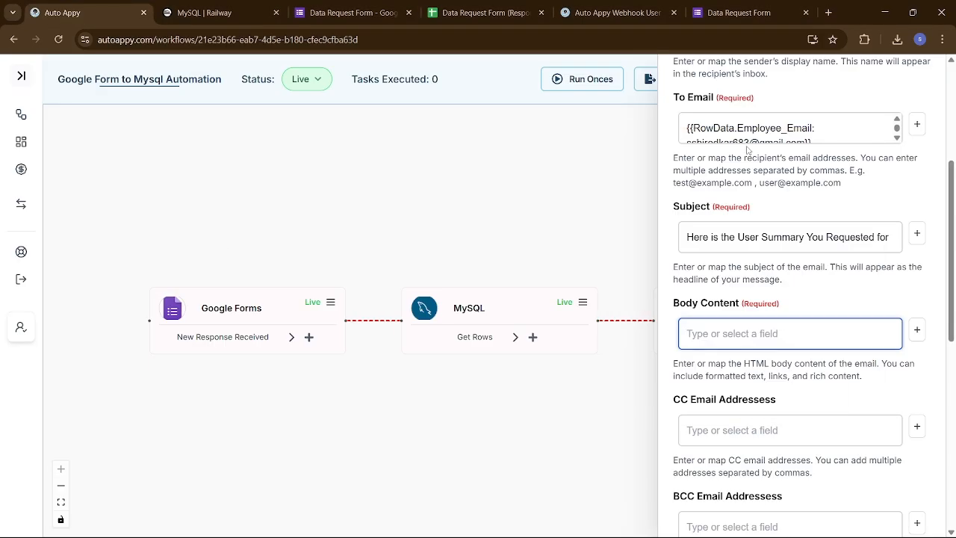
pyautogui.scroll(-1, 816, 132)
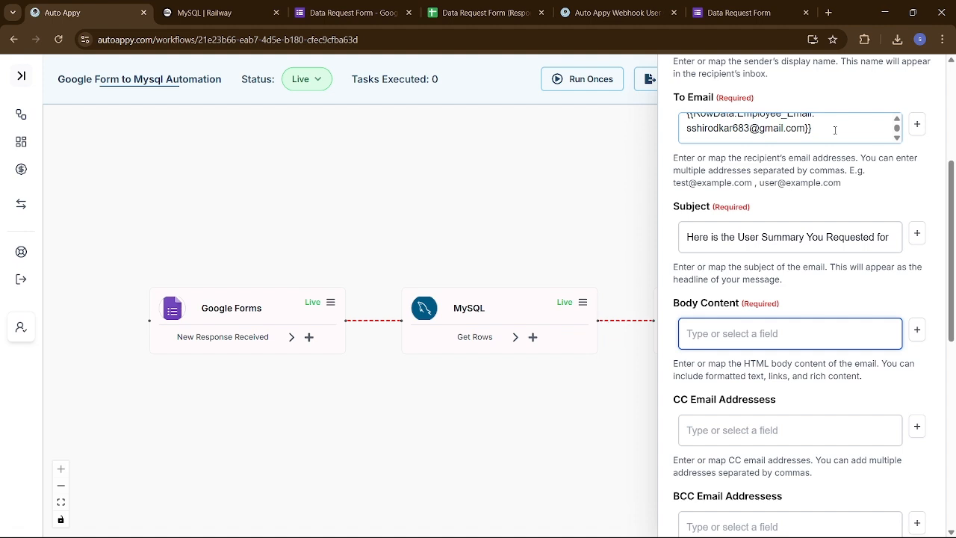
pyautogui.click(835, 130)
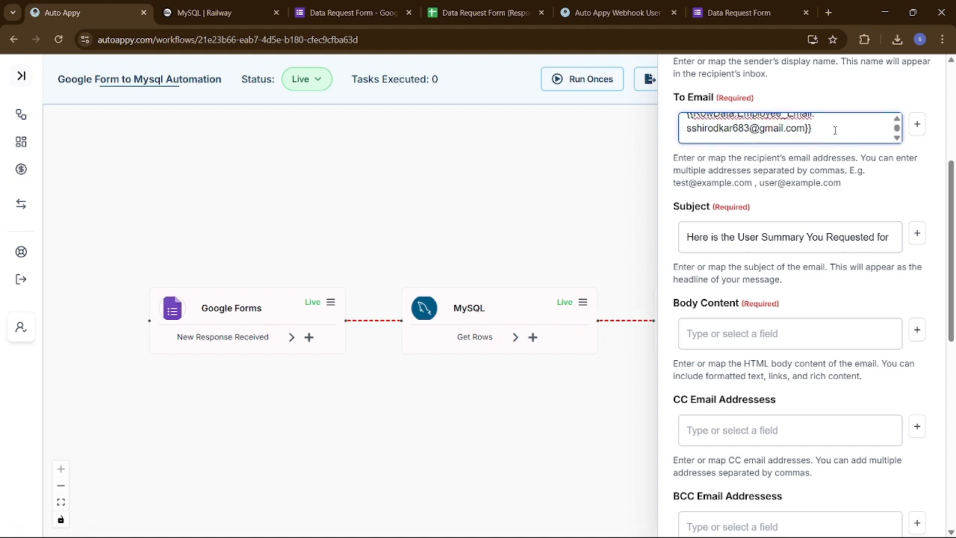
pyautogui.click(820, 334)
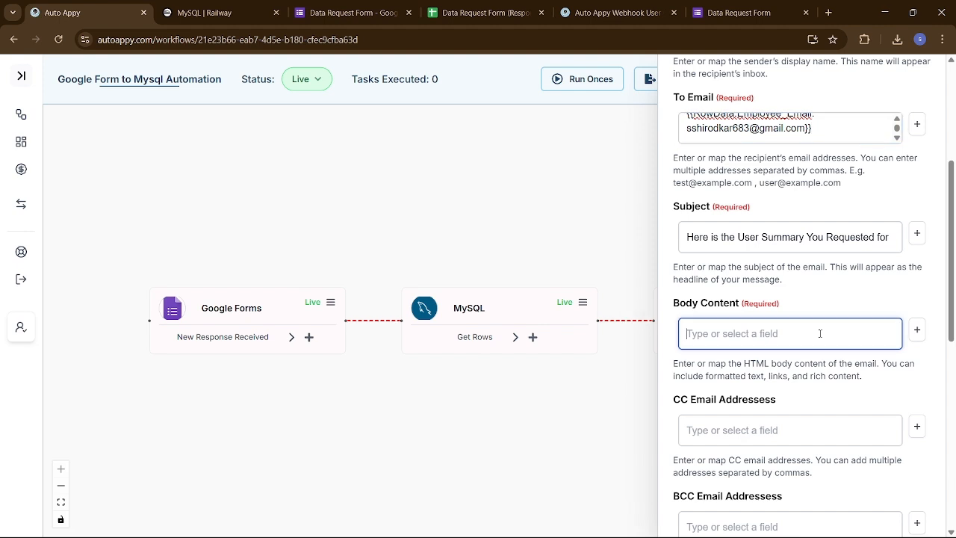
# - Insert the MySQL Rows.0.email field into Body Content and select it for copying
pyautogui.click(917, 329)
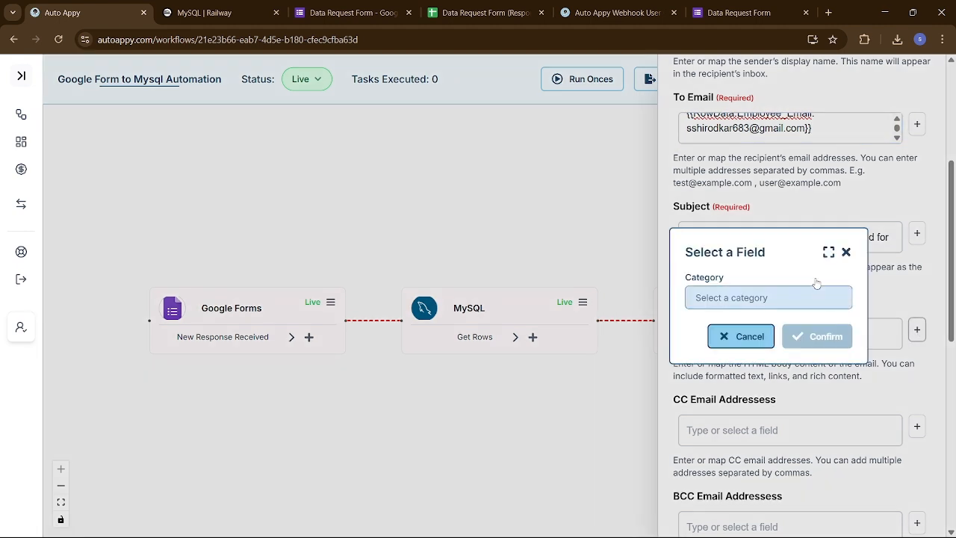
pyautogui.click(799, 299)
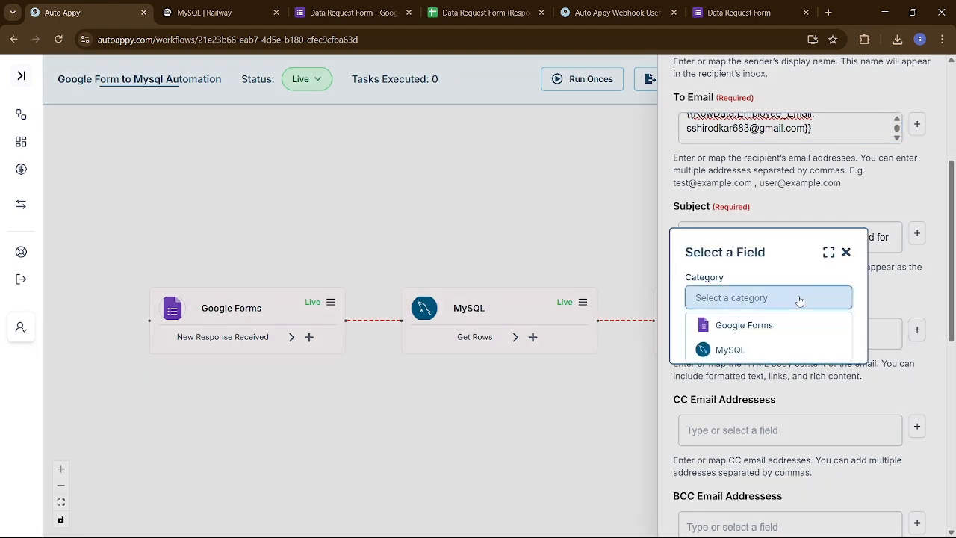
pyautogui.click(766, 350)
pyautogui.click(745, 322)
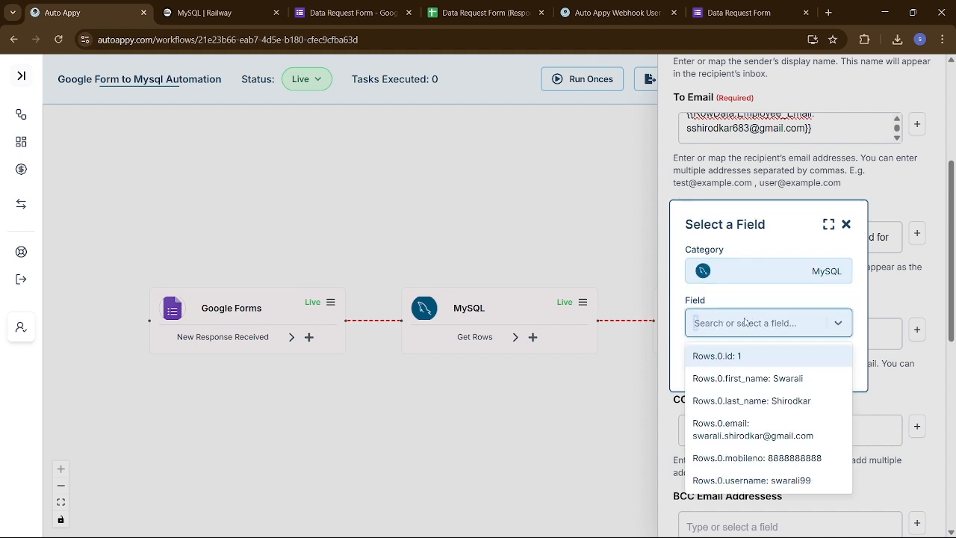
pyautogui.write('swara')
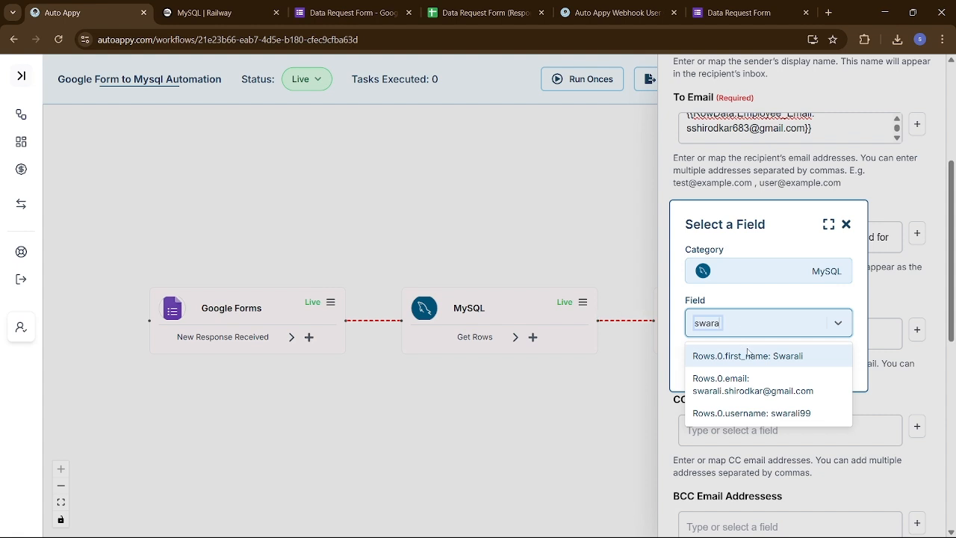
pyautogui.click(770, 392)
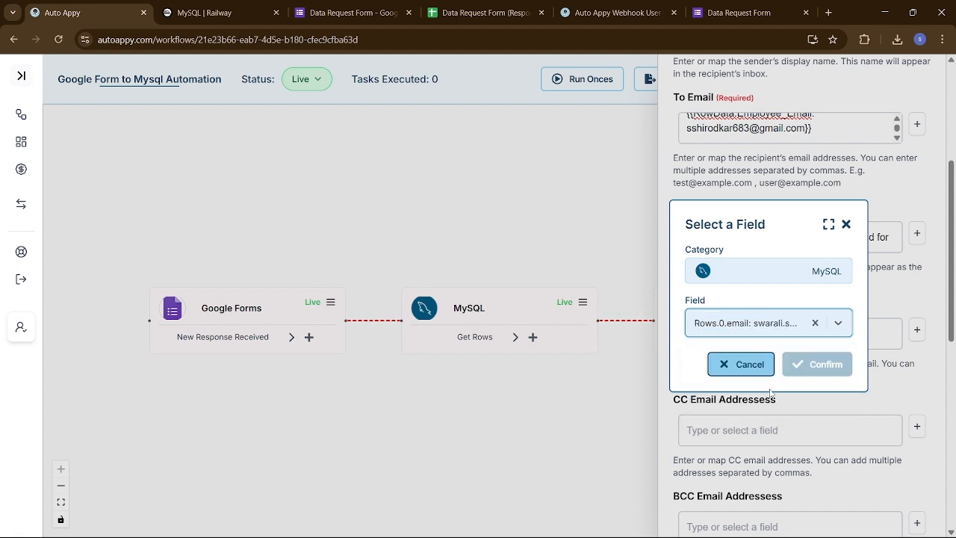
pyautogui.click(812, 363)
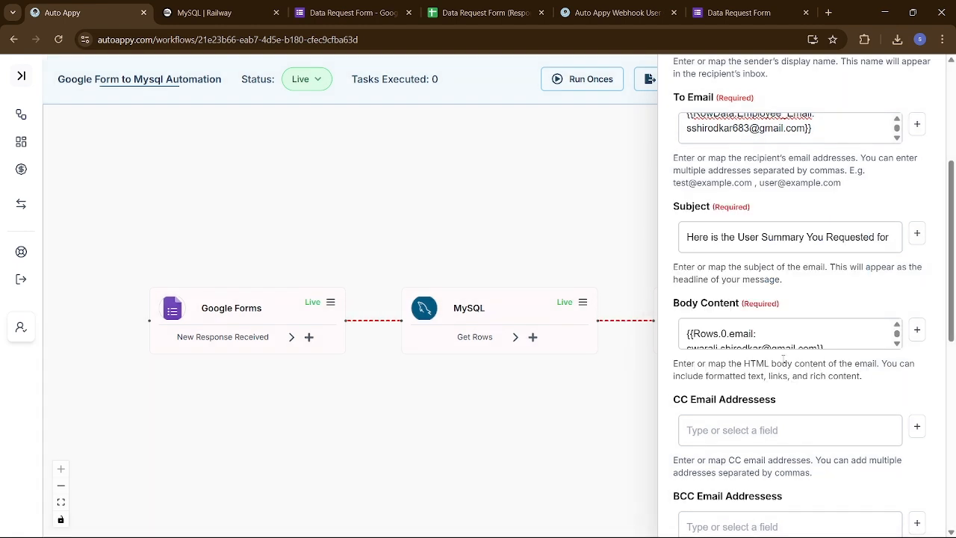
pyautogui.click(775, 330)
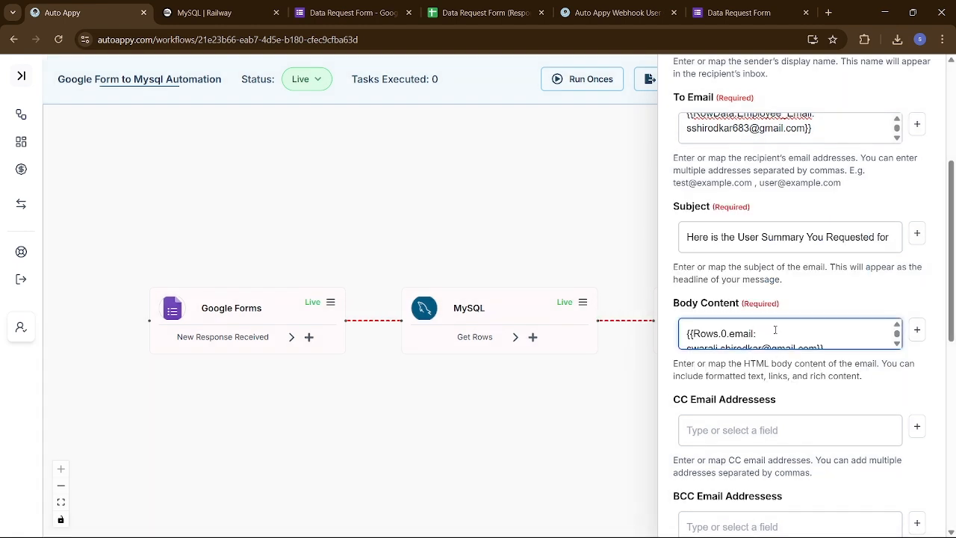
pyautogui.hotkey('ctrl', 'a')
pyautogui.hotkey('ctrl', 'c')
pyautogui.hotkey('alt', 'Tab')
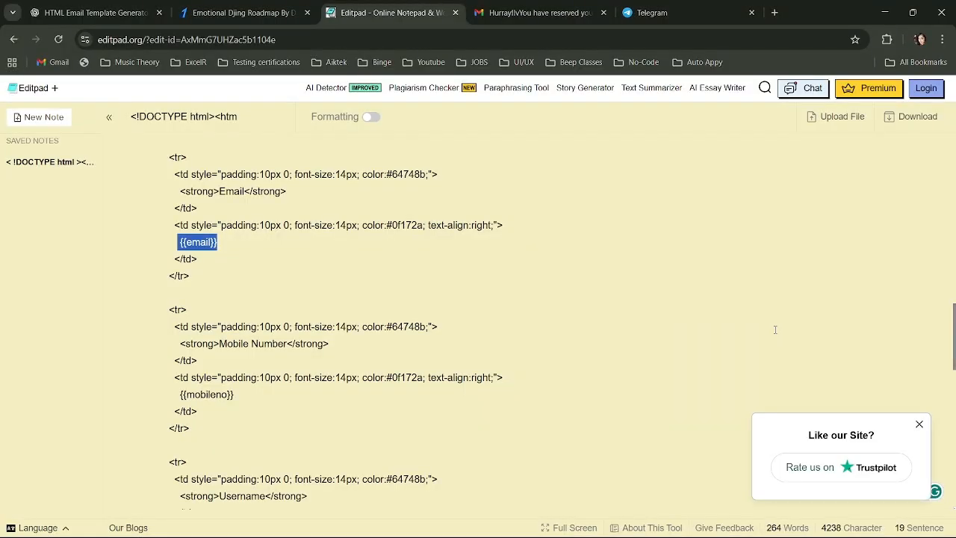
# - Paste the email token over {{email}}, select {{mobileno}}, then empty Auto Appy's Body Content
pyautogui.hotkey('ctrl', 'v')
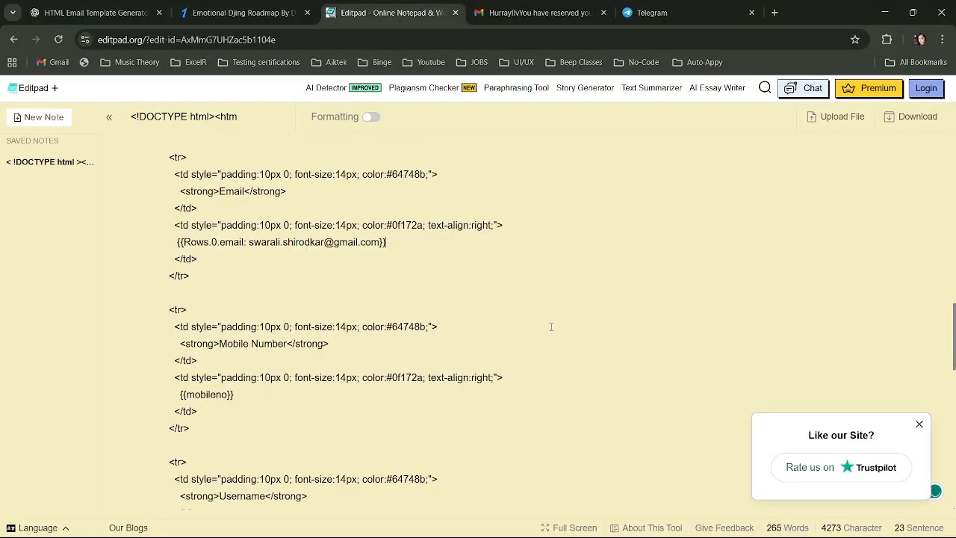
pyautogui.scroll(-2, 551, 326)
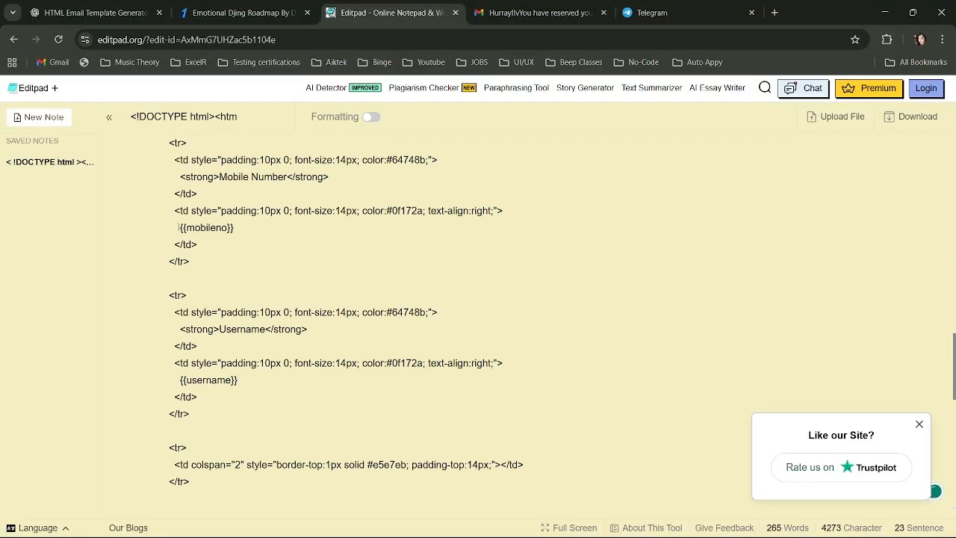
pyautogui.moveTo(178, 227); pyautogui.dragTo(237, 228)
pyautogui.hotkey('alt', 'Tab')
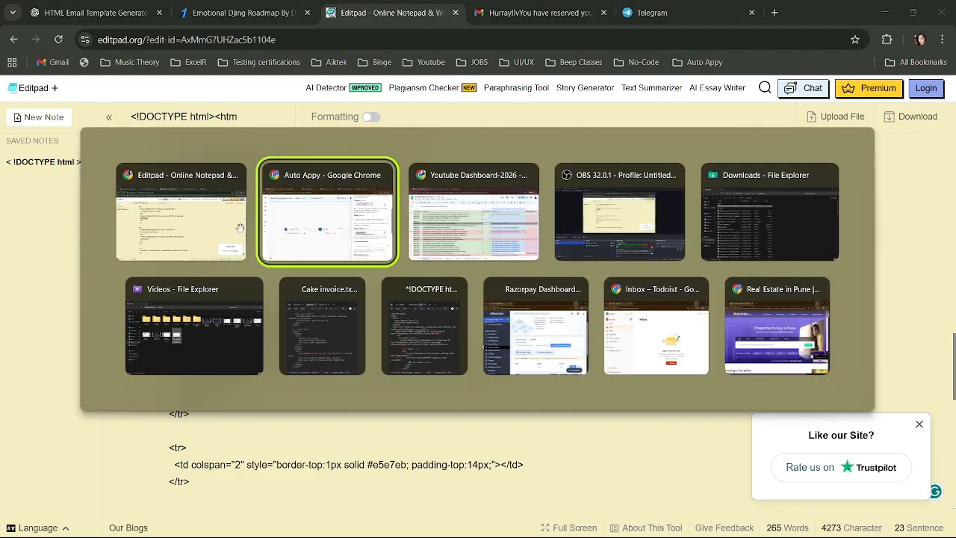
pyautogui.press('BackSpace')
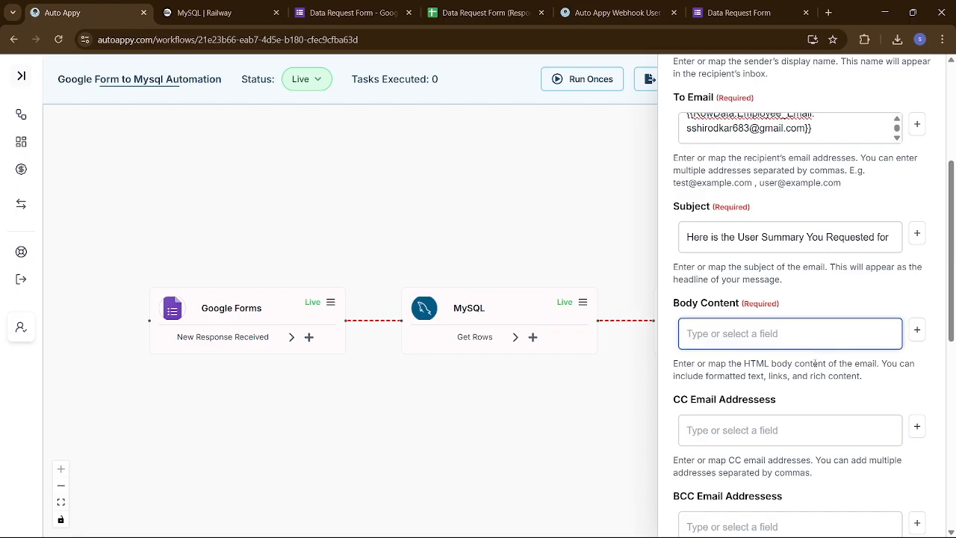
# - Insert MySQL Rows.0.mobileno, found by searching 888, into Body Content and select it
pyautogui.click(917, 330)
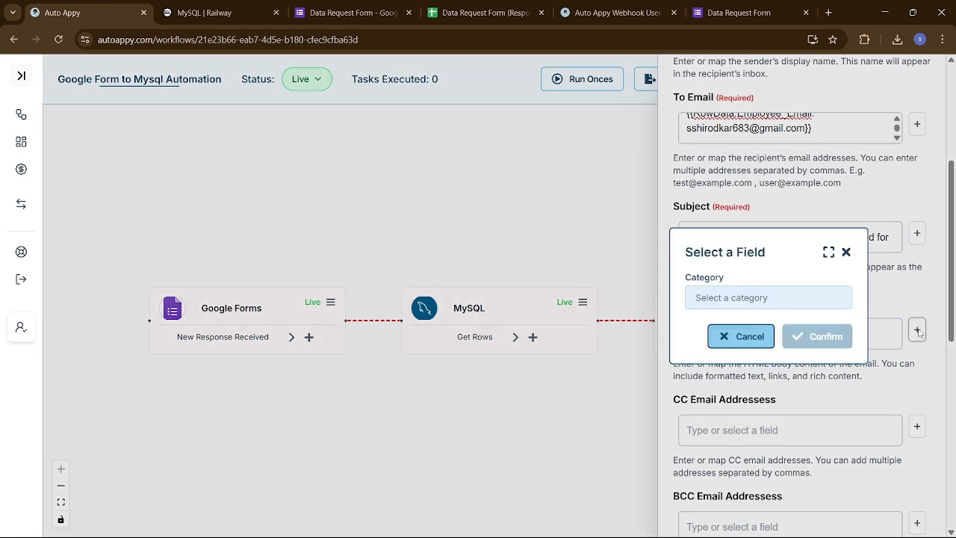
pyautogui.click(791, 296)
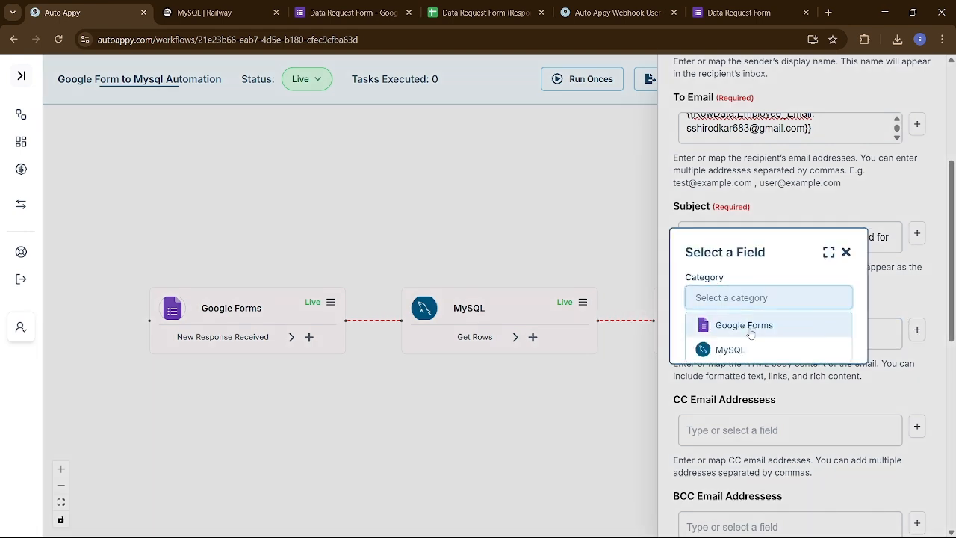
pyautogui.click(749, 353)
pyautogui.click(732, 321)
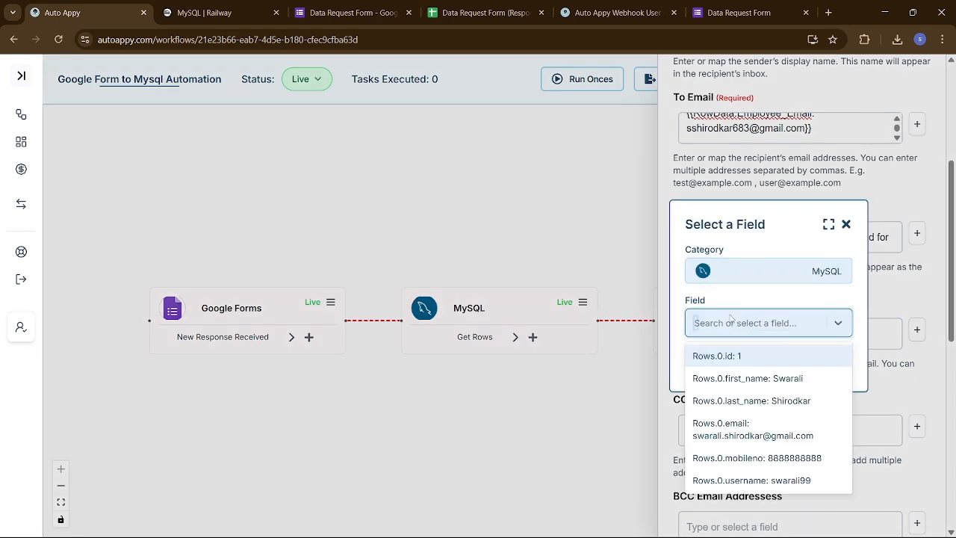
pyautogui.write('888')
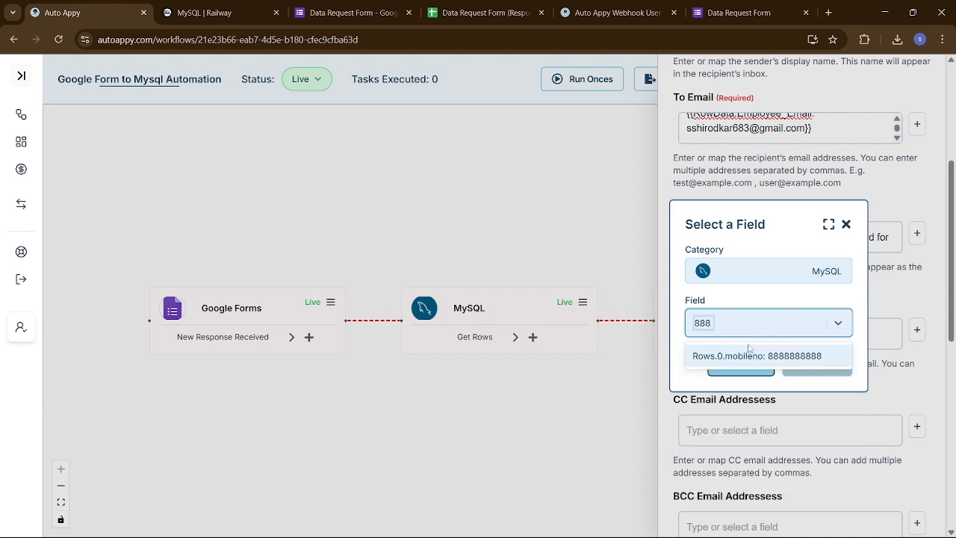
pyautogui.click(754, 356)
pyautogui.click(815, 366)
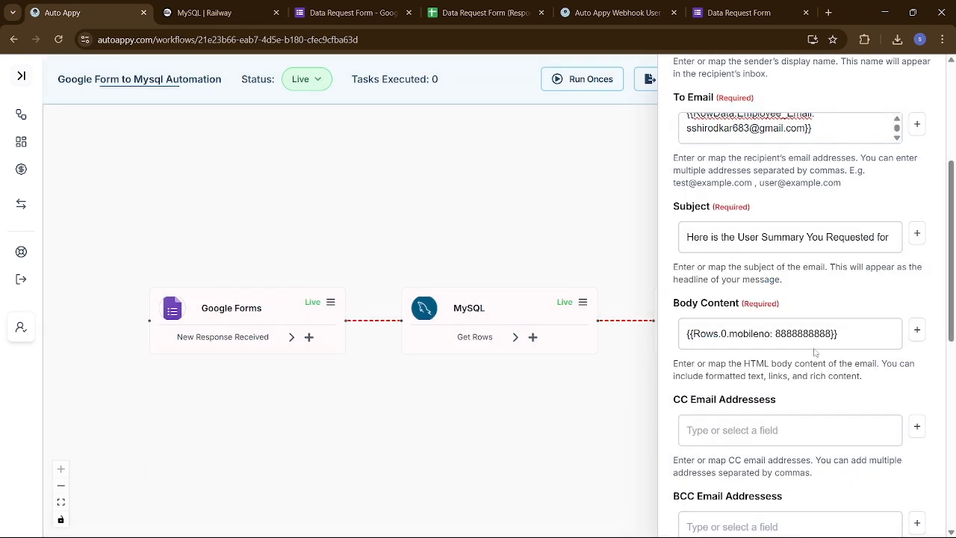
pyautogui.click(858, 337)
pyautogui.hotkey('ctrl', 'a')
pyautogui.hotkey('ctrl', 'c')
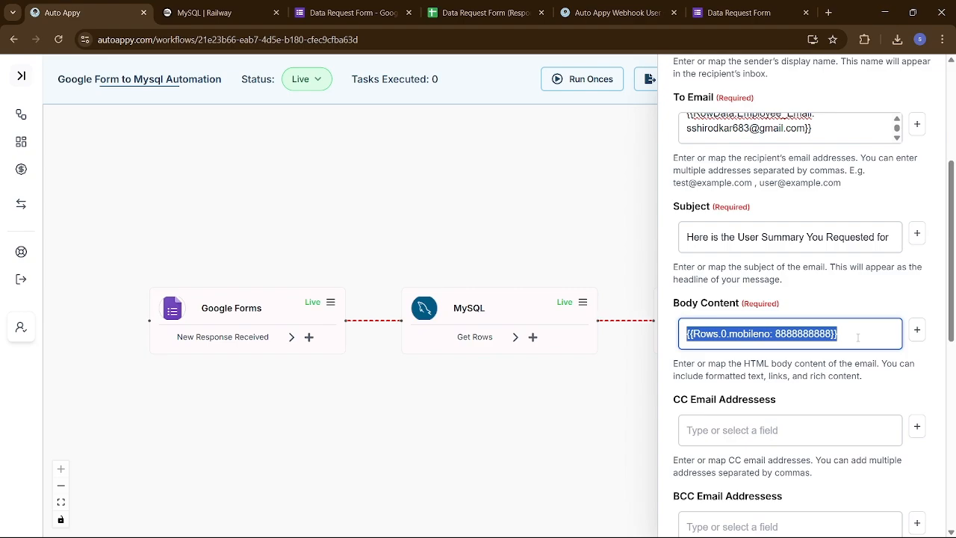
pyautogui.hotkey('alt', 'Tab')
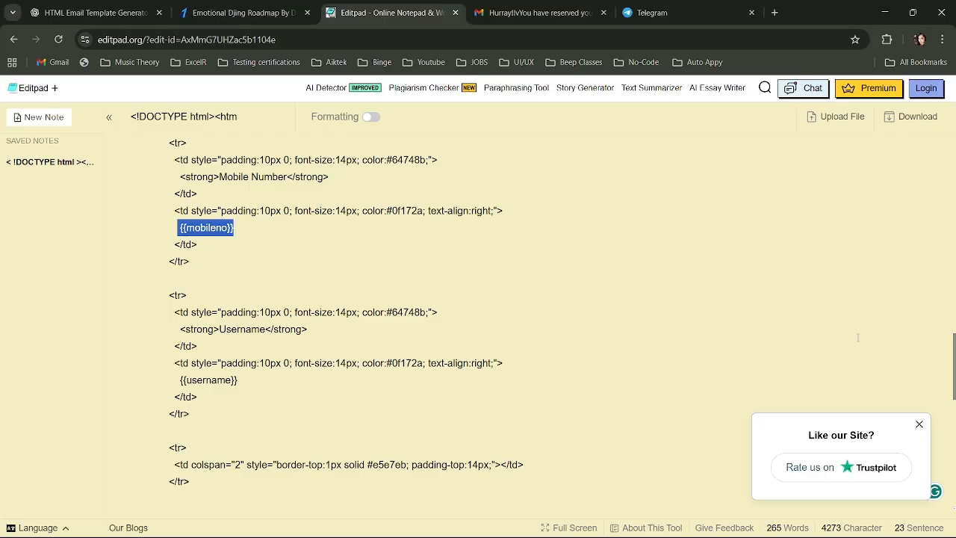
# - Paste the mobileno token over {{mobileno}} in Editpad and select the {{username}} placeholder
pyautogui.hotkey('ctrl', 'v')
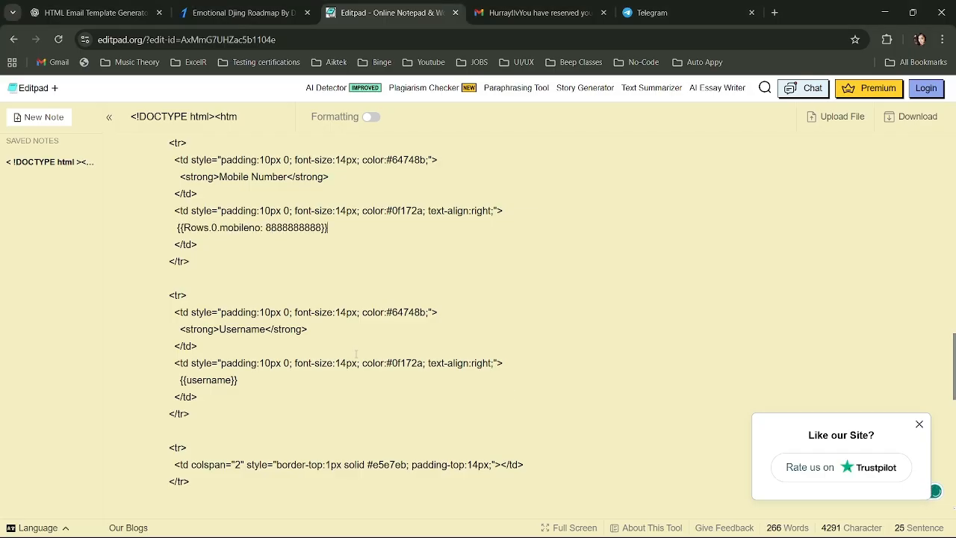
pyautogui.scroll(-2, 356, 354)
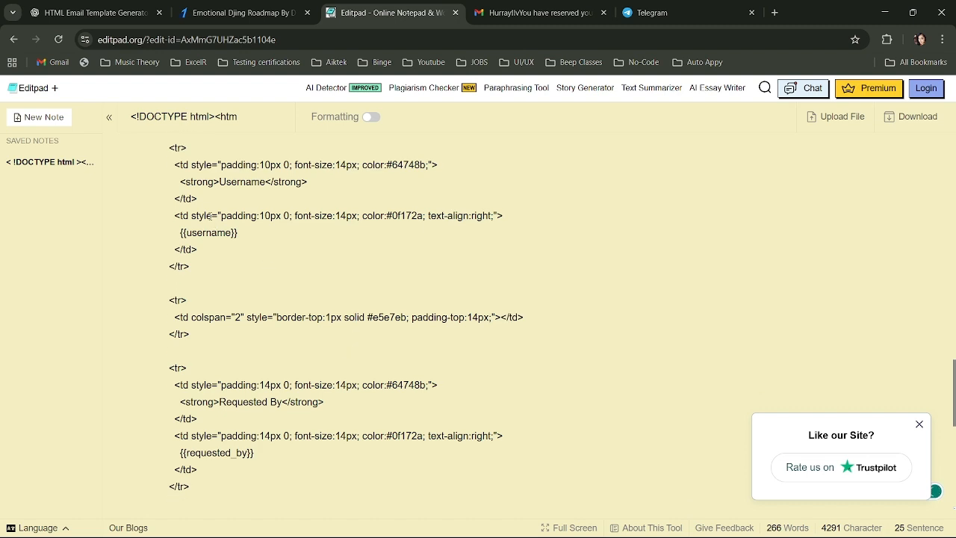
pyautogui.moveTo(176, 232); pyautogui.dragTo(239, 234)
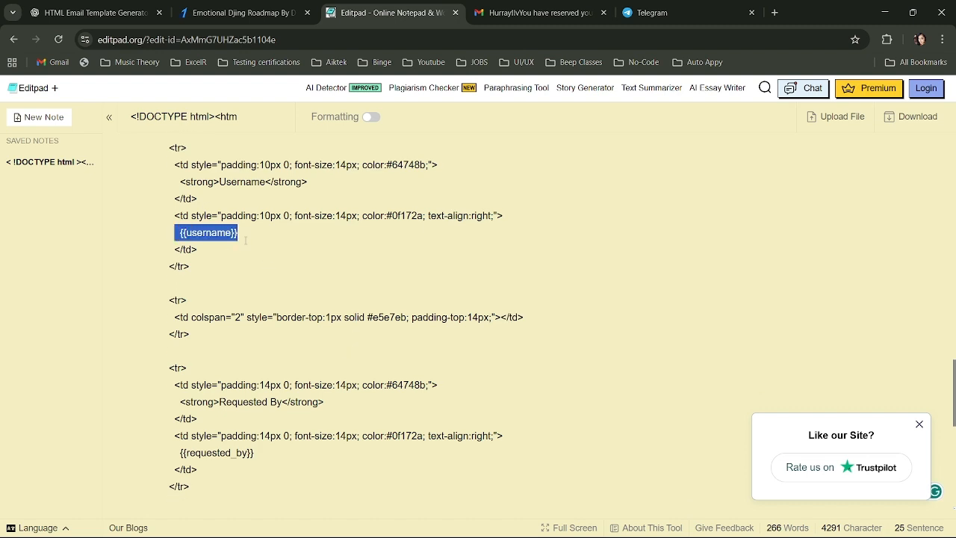
pyautogui.hotkey('alt', 'Tab')
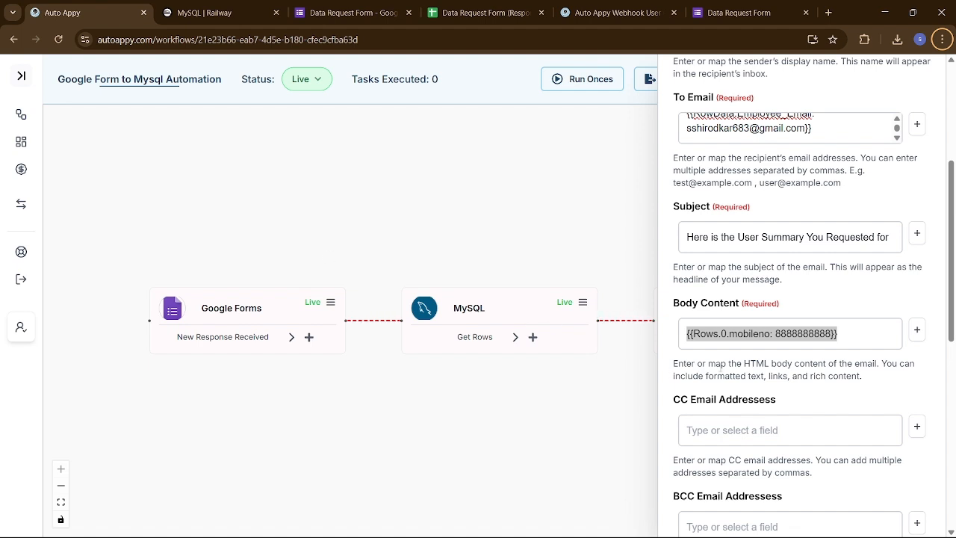
# - Clear Body Content and insert the MySQL Rows.0.username field in its place
pyautogui.click(882, 326)
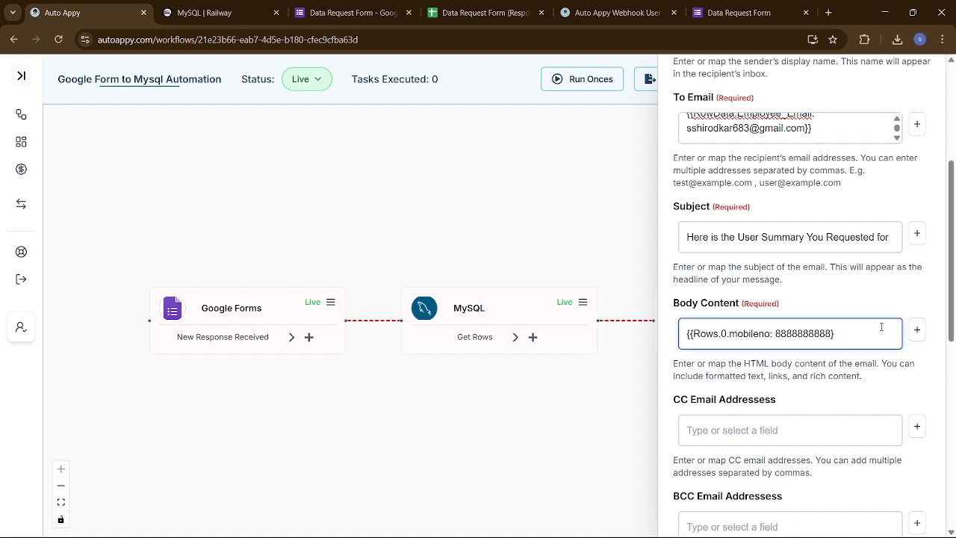
pyautogui.hotkey('ctrl', 'a')
pyautogui.press('BackSpace')
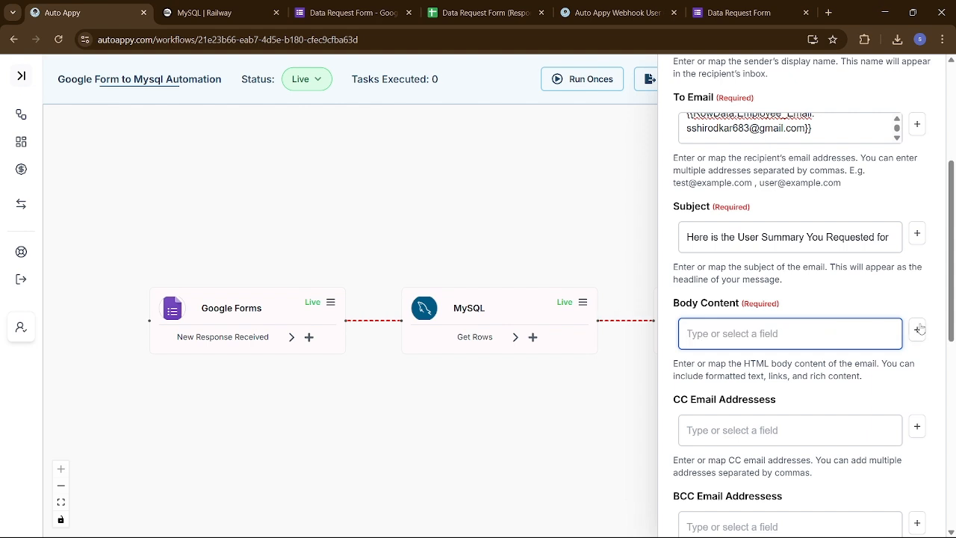
pyautogui.click(917, 330)
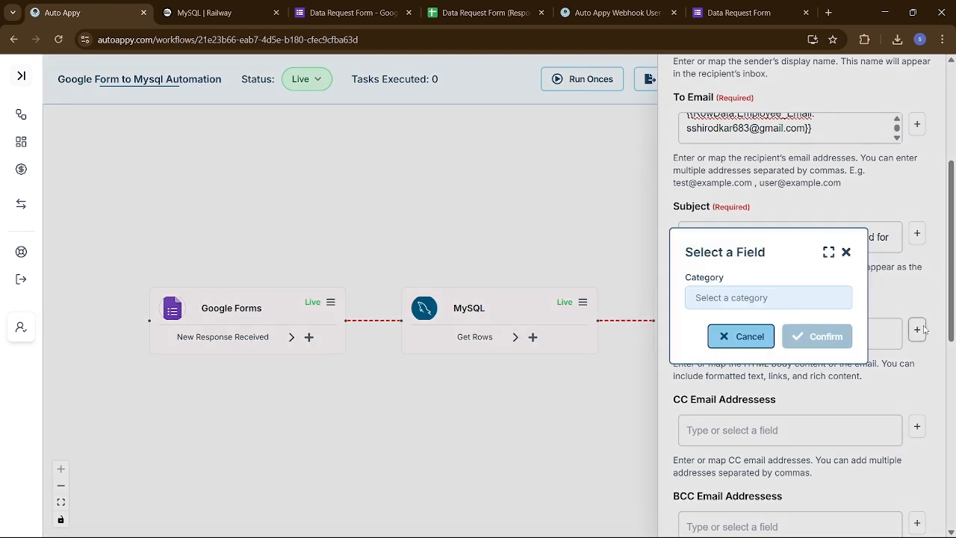
pyautogui.click(811, 299)
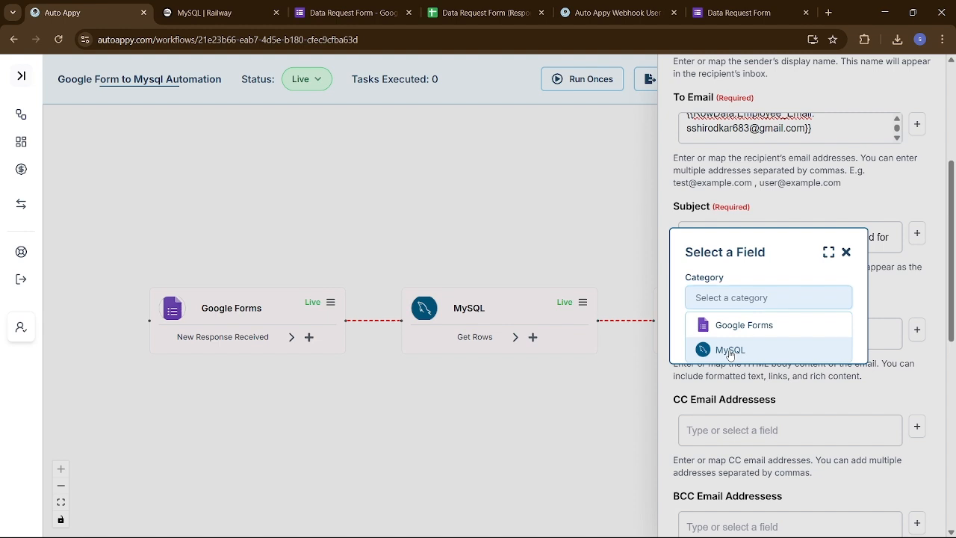
pyautogui.click(729, 349)
pyautogui.click(729, 328)
pyautogui.write('swara')
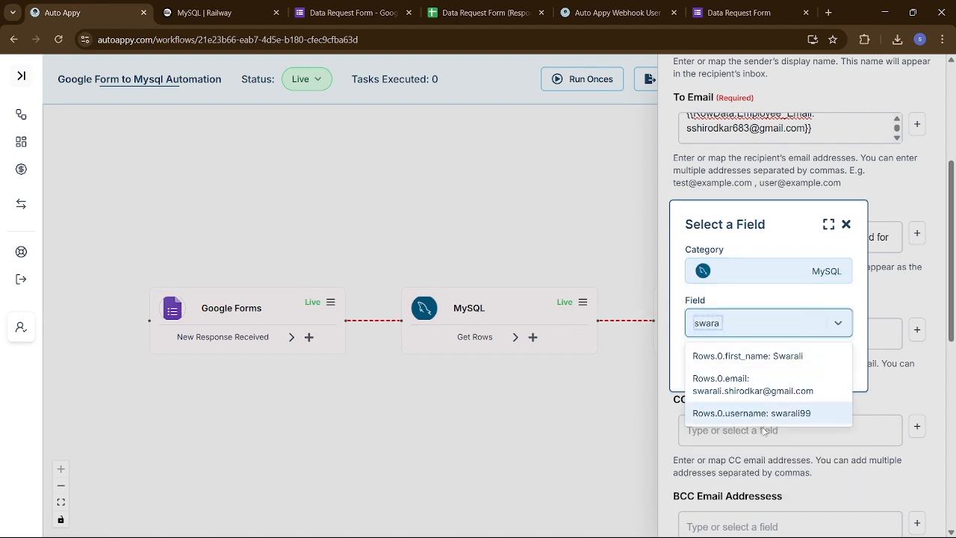
pyautogui.click(754, 418)
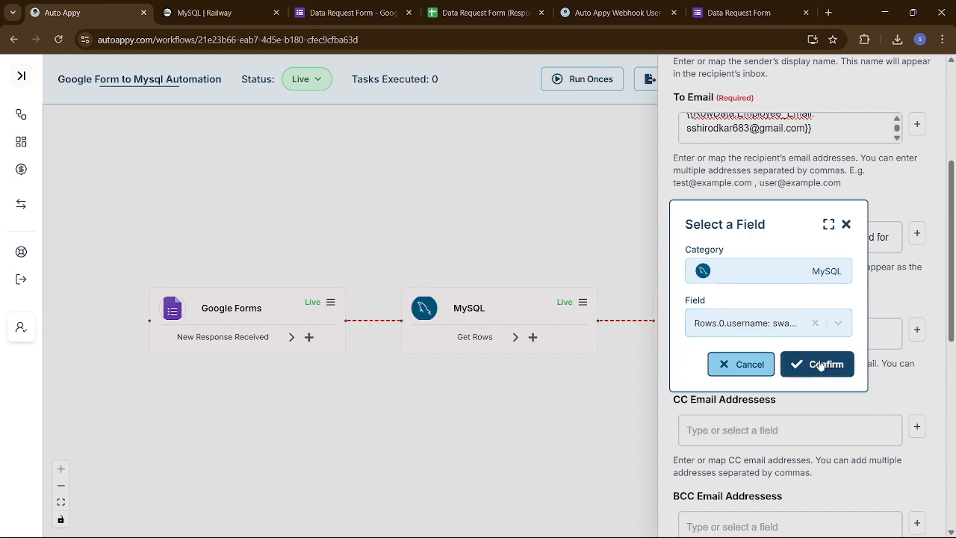
pyautogui.click(822, 364)
# - Paste the username token over {{username}}, select {{requested_by}}, and empty Body Content again
pyautogui.scroll(-1, 820, 361)
pyautogui.click(844, 247)
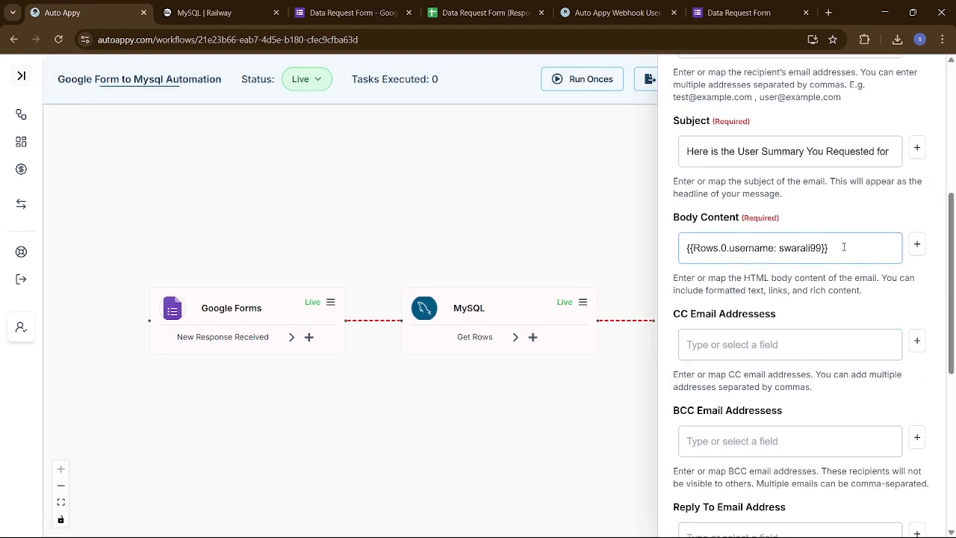
pyautogui.hotkey('ctrl', 'a')
pyautogui.hotkey('ctrl', 'c')
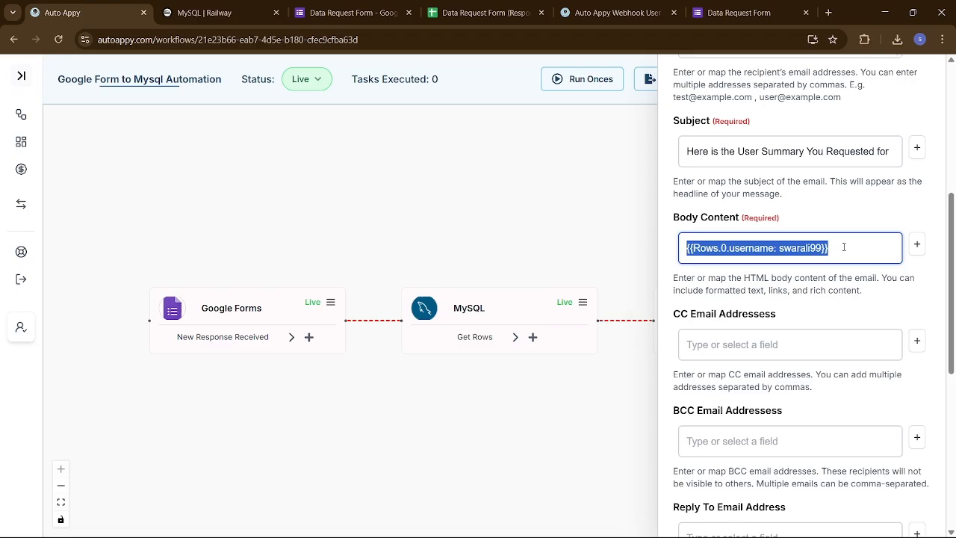
pyautogui.hotkey('alt', 'Tab')
pyautogui.hotkey('ctrl', 'v')
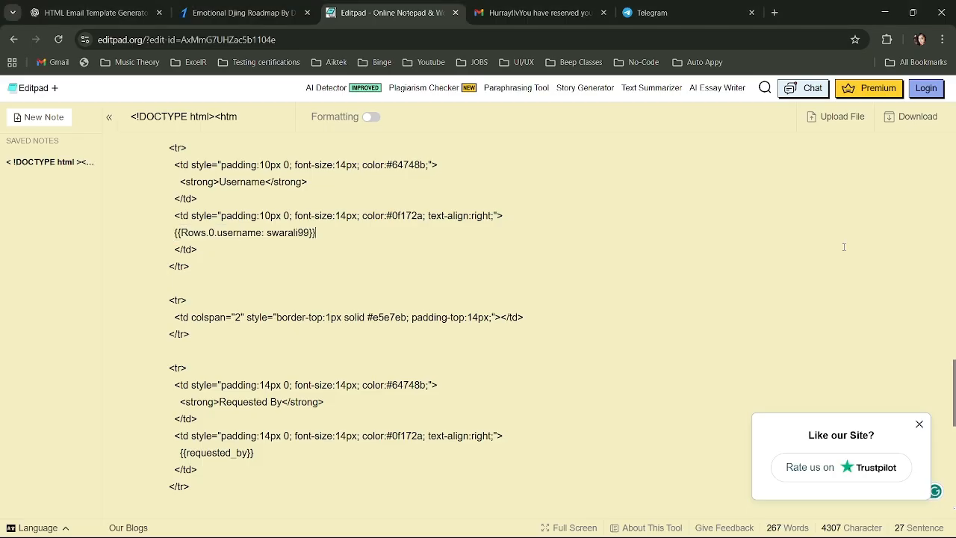
pyautogui.scroll(-2, 439, 339)
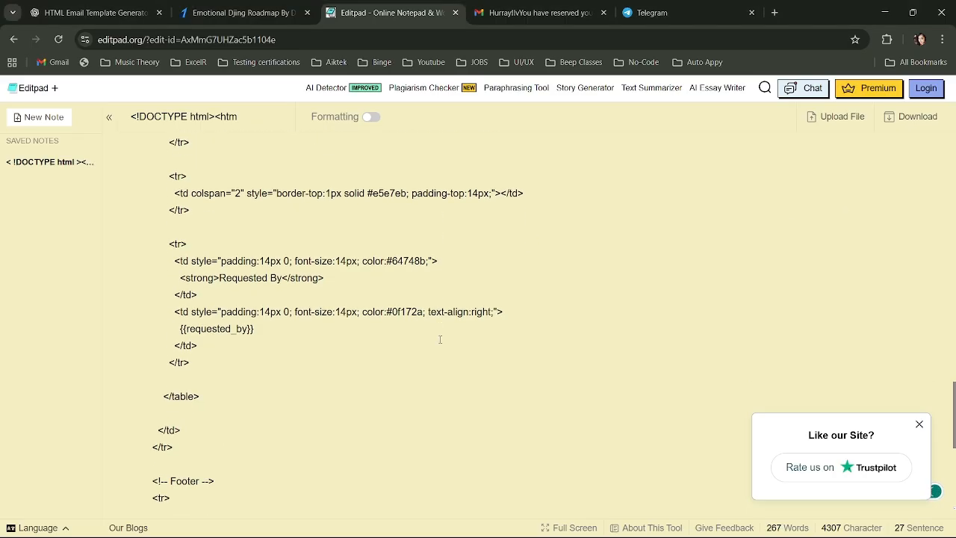
pyautogui.moveTo(179, 329); pyautogui.dragTo(256, 330)
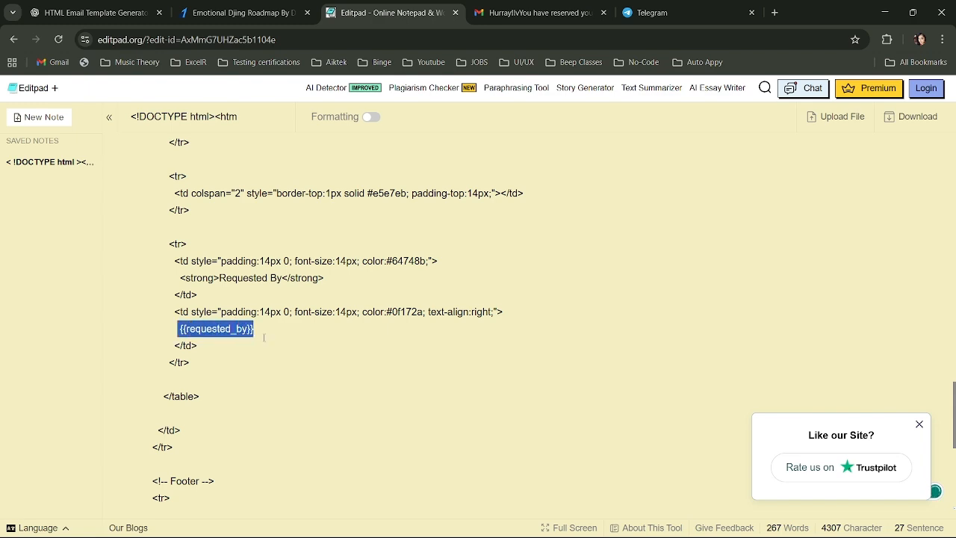
pyautogui.hotkey('alt', 'Tab')
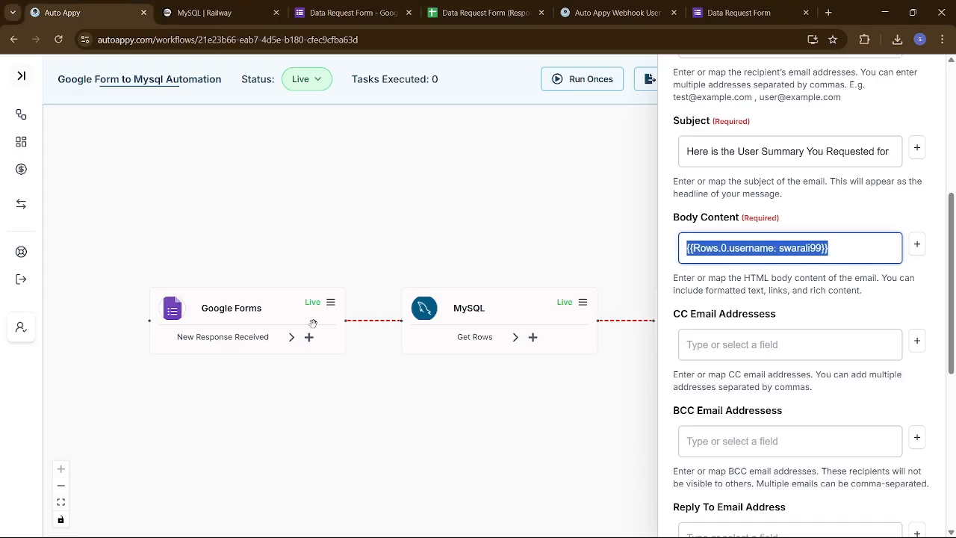
pyautogui.press('BackSpace')
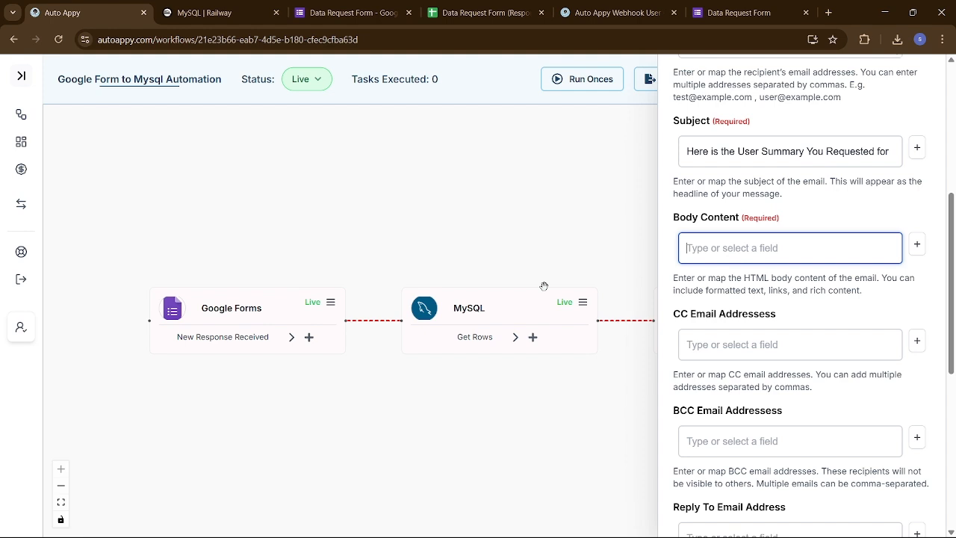
# - Insert the Google Forms RowData.Employee_Email field into the Body Content box
pyautogui.click(916, 245)
pyautogui.click(768, 300)
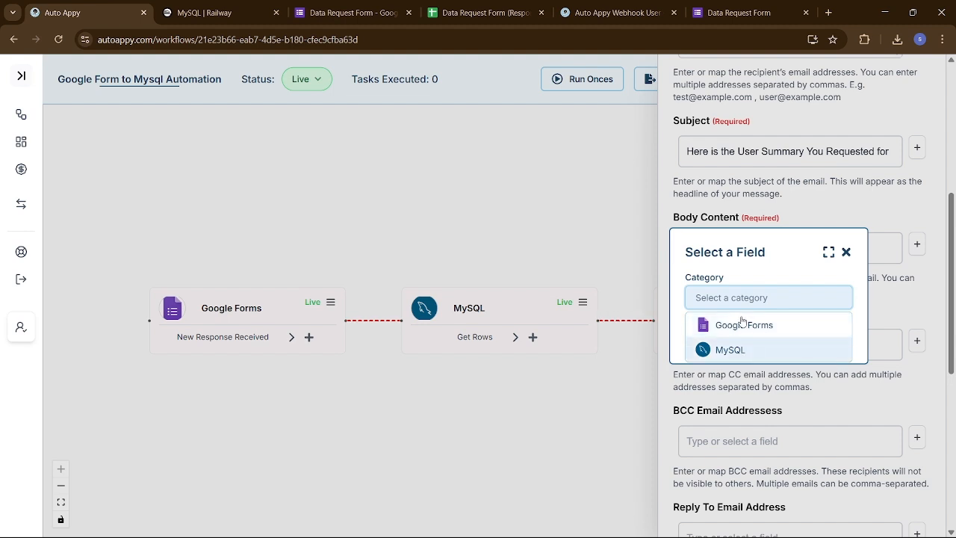
pyautogui.click(741, 325)
pyautogui.click(741, 321)
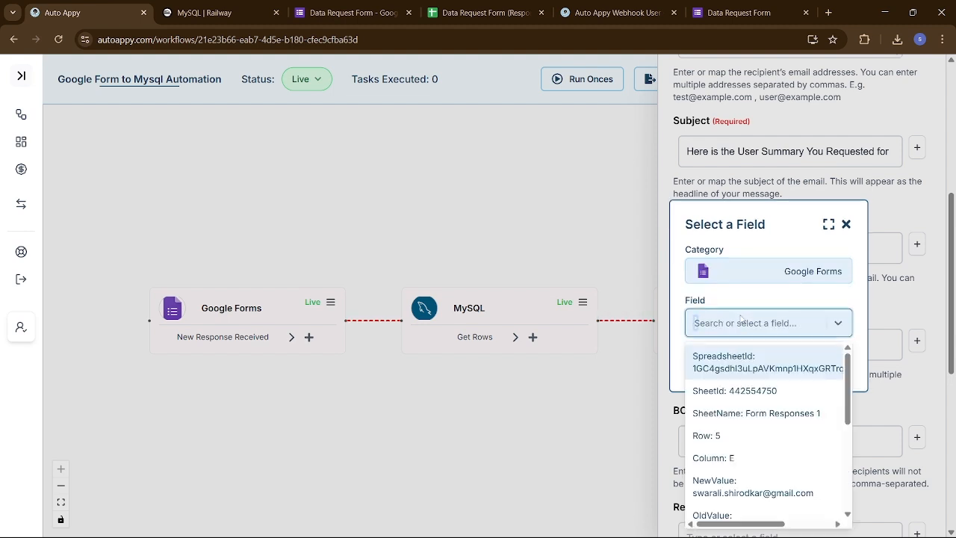
pyautogui.write('ss')
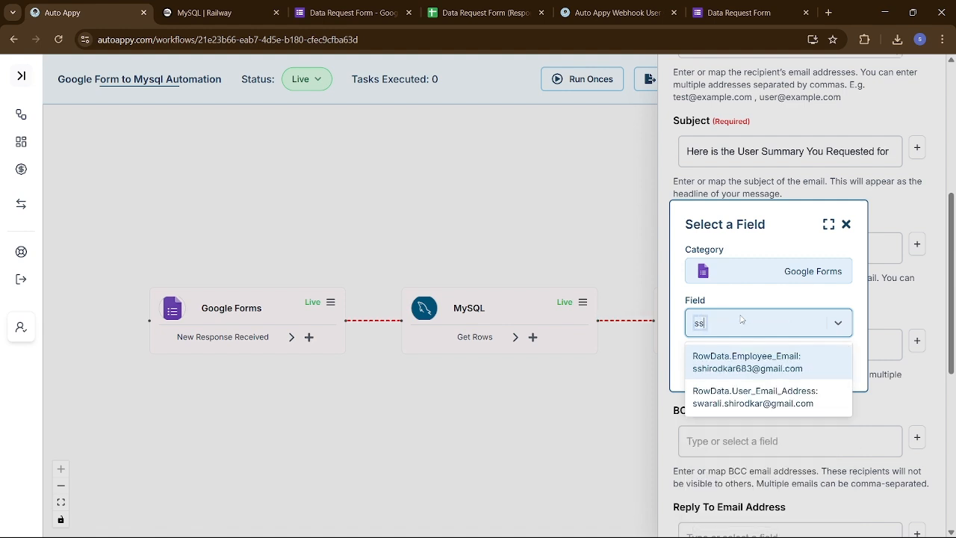
pyautogui.click(758, 363)
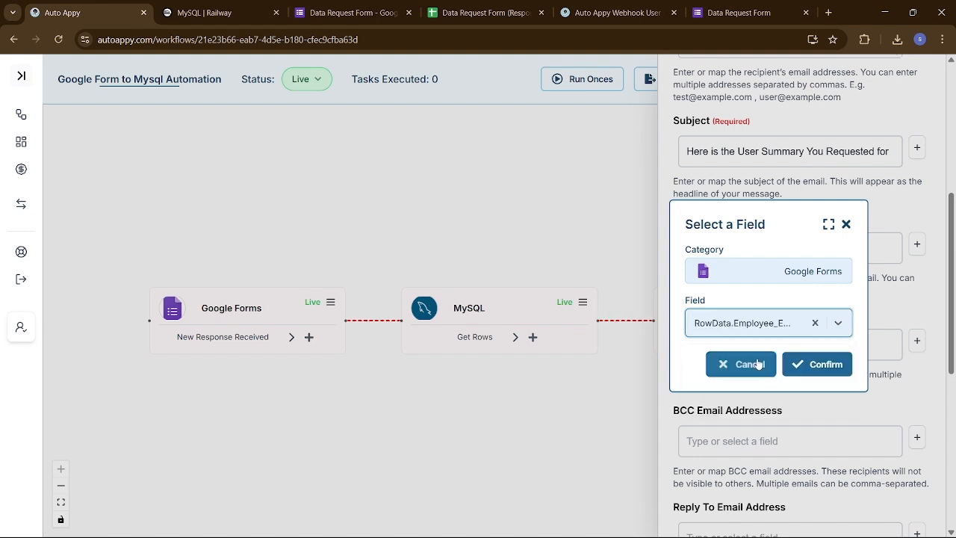
pyautogui.click(803, 366)
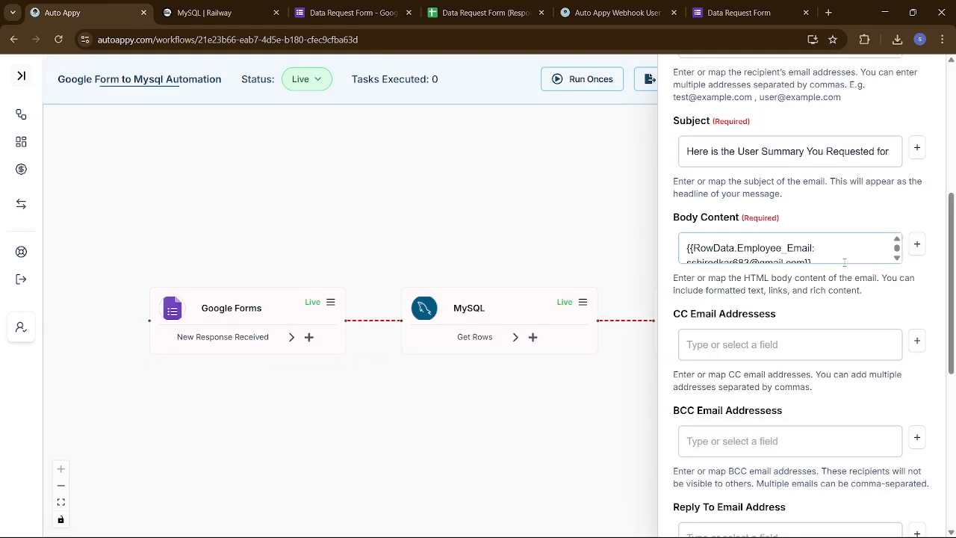
# - Put the Employee_Email token over {{requested_by}} in Editpad, then empty Body Content
pyautogui.click(844, 255)
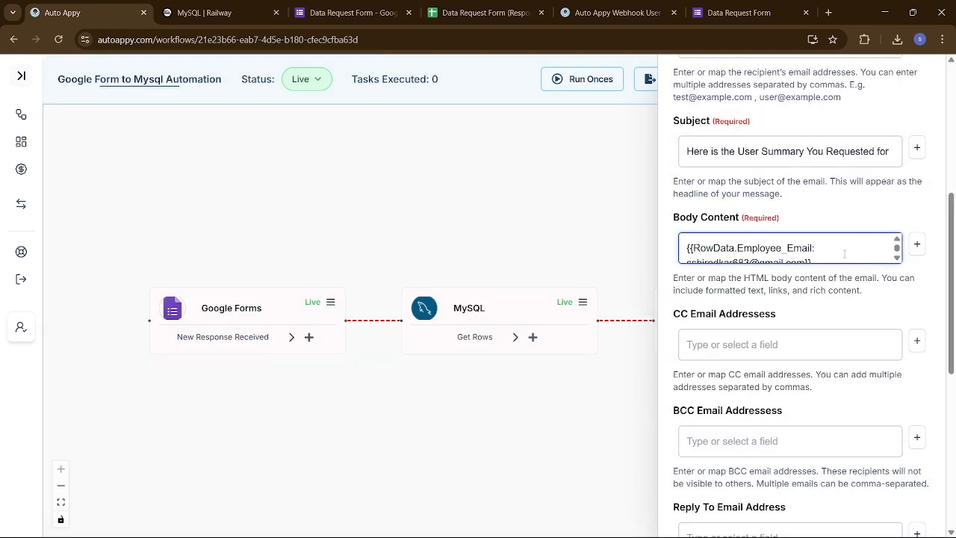
pyautogui.hotkey('ctrl', 'a')
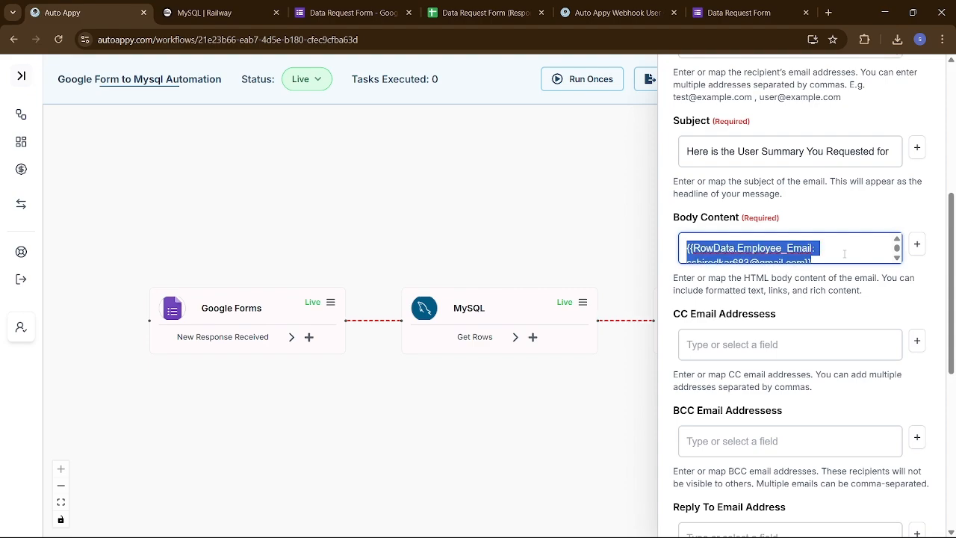
pyautogui.hotkey('alt', 'Tab')
pyautogui.hotkey('ctrl', 'v')
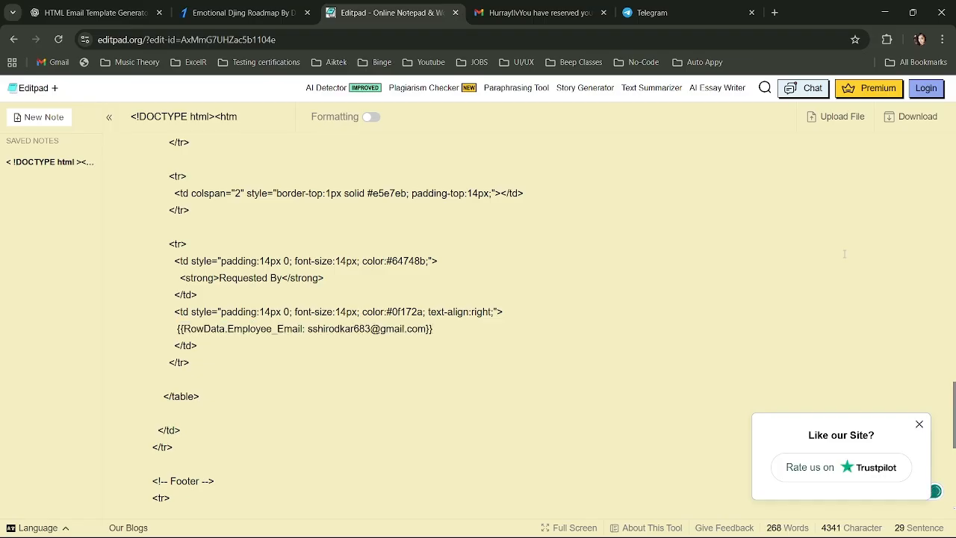
pyautogui.hotkey('alt', 'Tab')
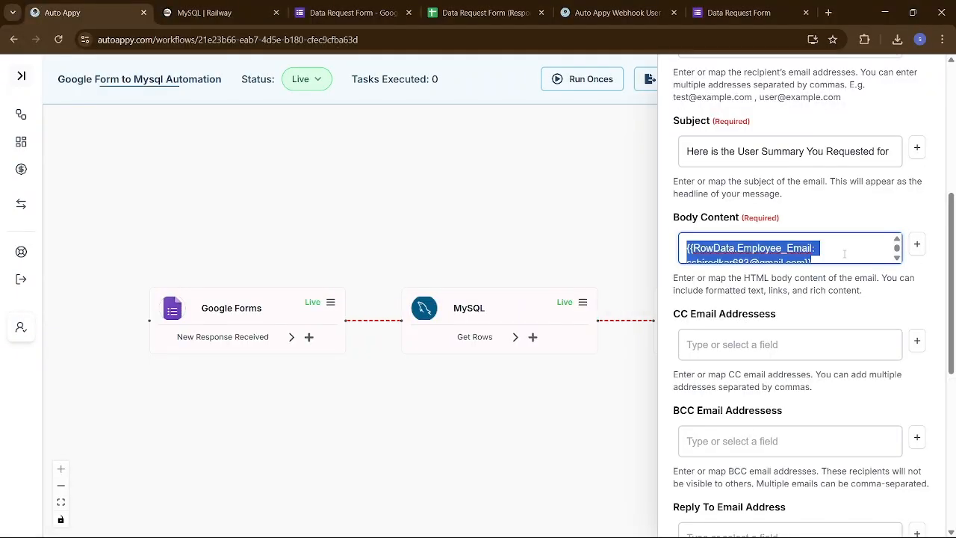
pyautogui.press('BackSpace')
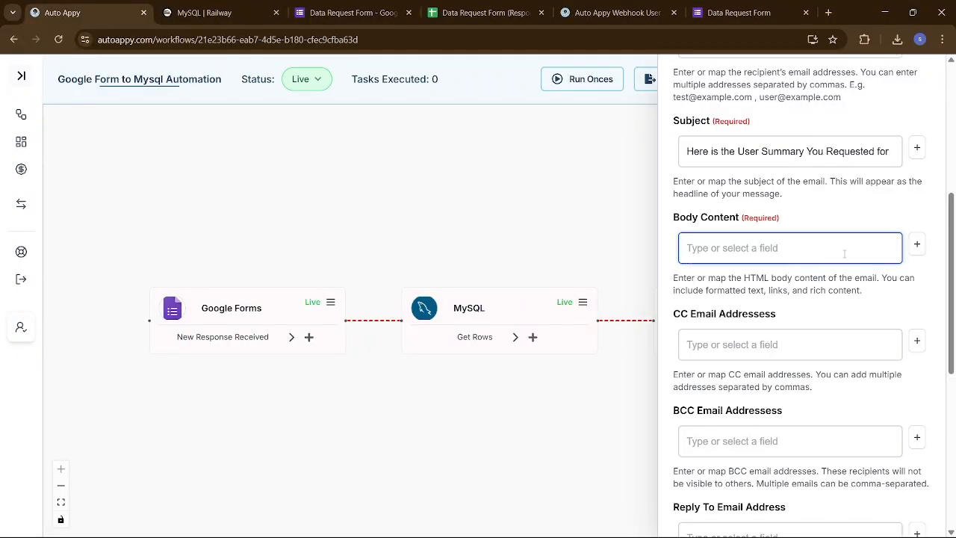
pyautogui.hotkey('ctrl', 'Tab')
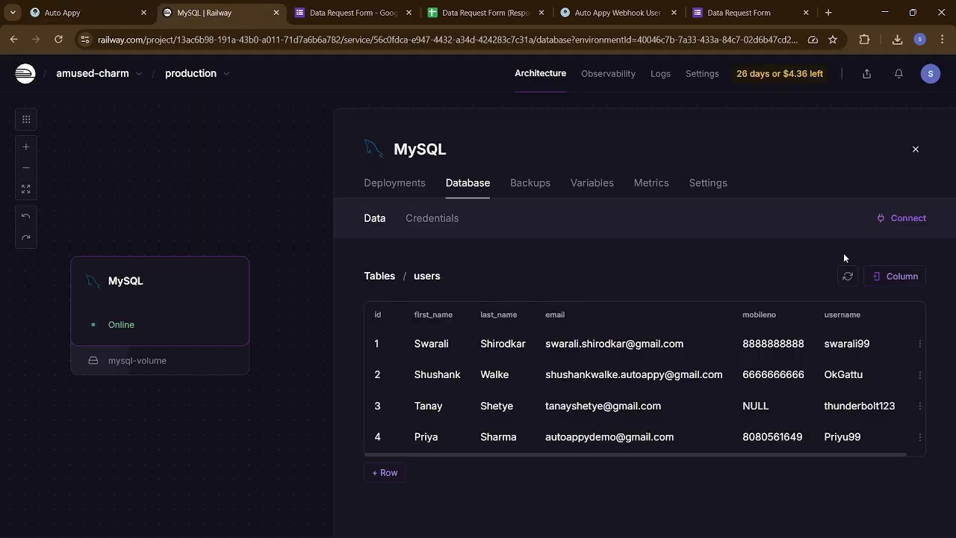
# - Copy the entire HTML email template from Editpad and go back to the Auto Appy workflow
pyautogui.hotkey('ctrl', 'Tab')
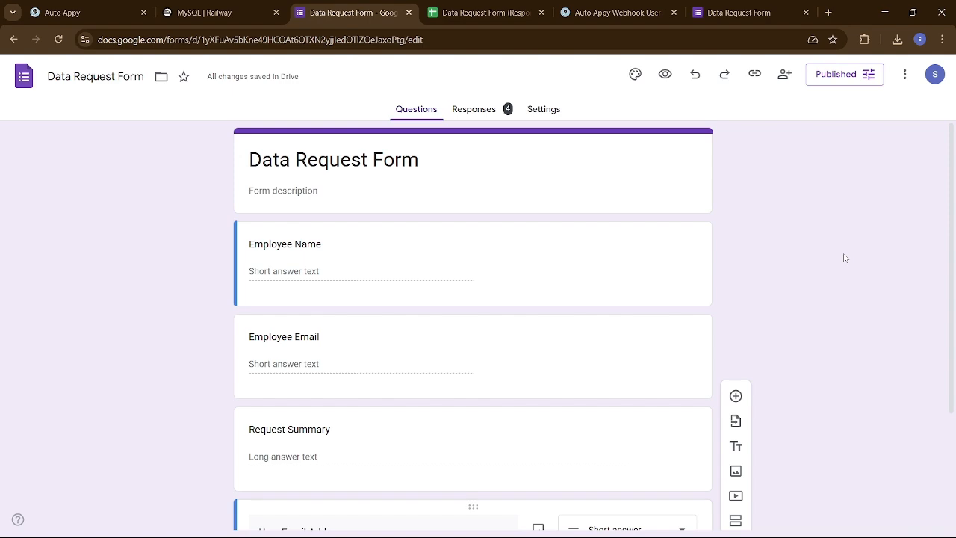
pyautogui.hotkey('alt', 'Tab')
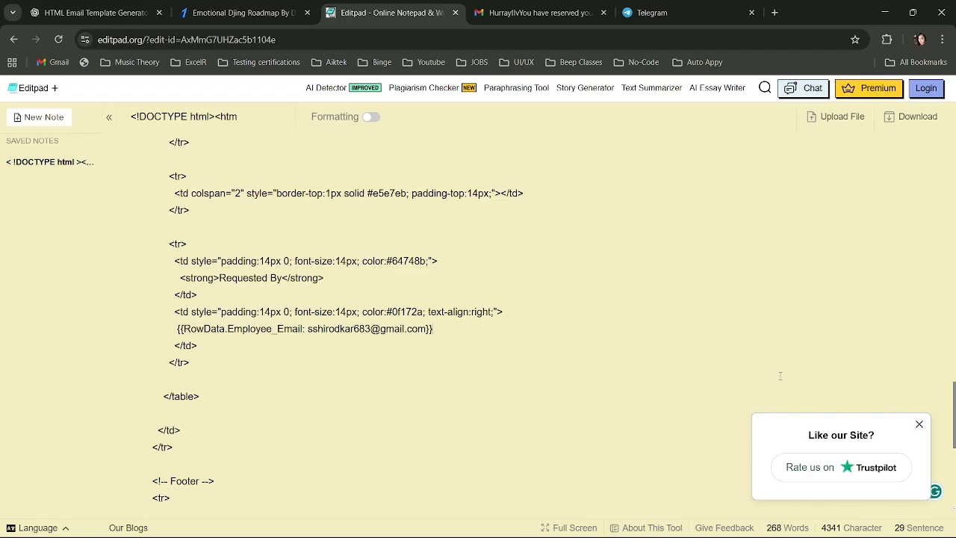
pyautogui.hotkey('ctrl', 'a')
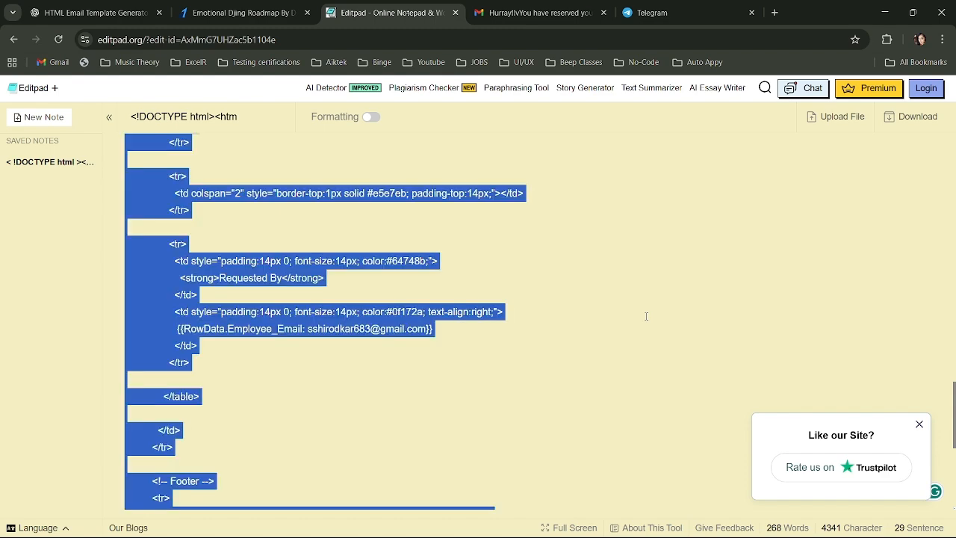
pyautogui.hotkey('alt', 'Tab')
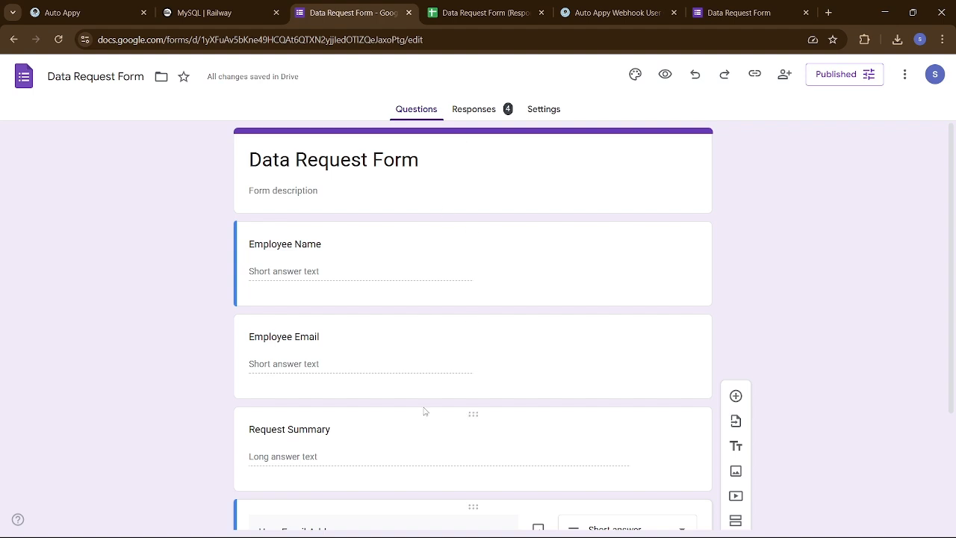
pyautogui.click(122, 18)
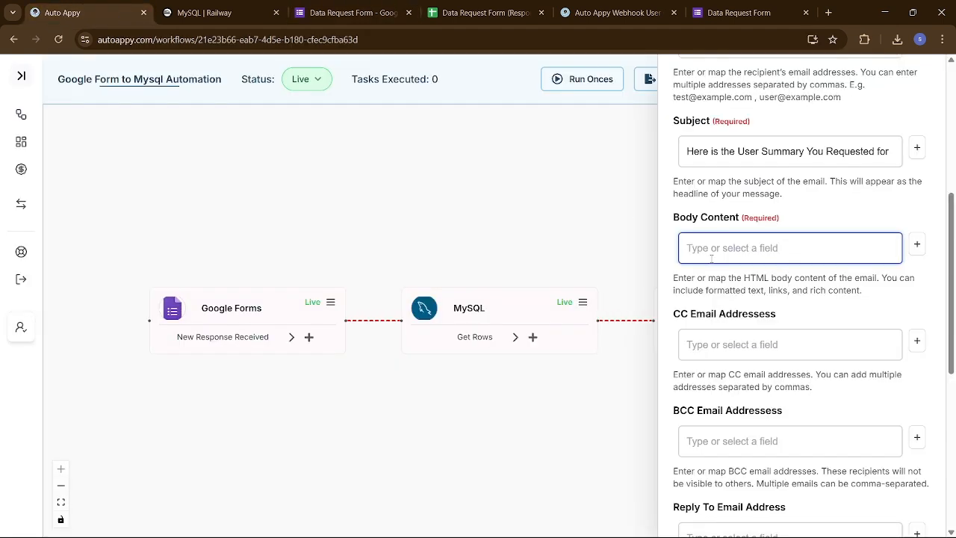
# - Paste the HTML template into Body Content and submit the Gmail step
pyautogui.hotkey('ctrl', 'v')
pyautogui.scroll(-5, 790, 357)
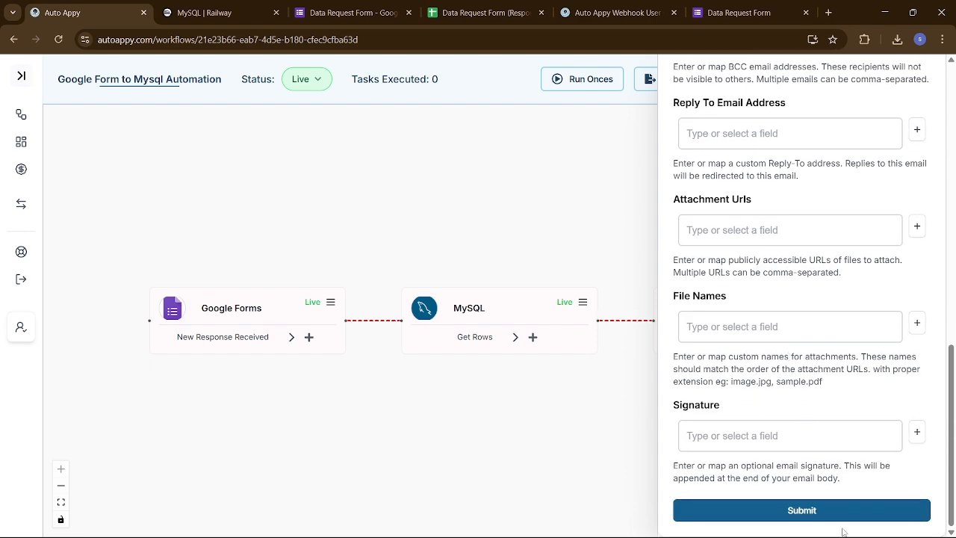
pyautogui.click(815, 512)
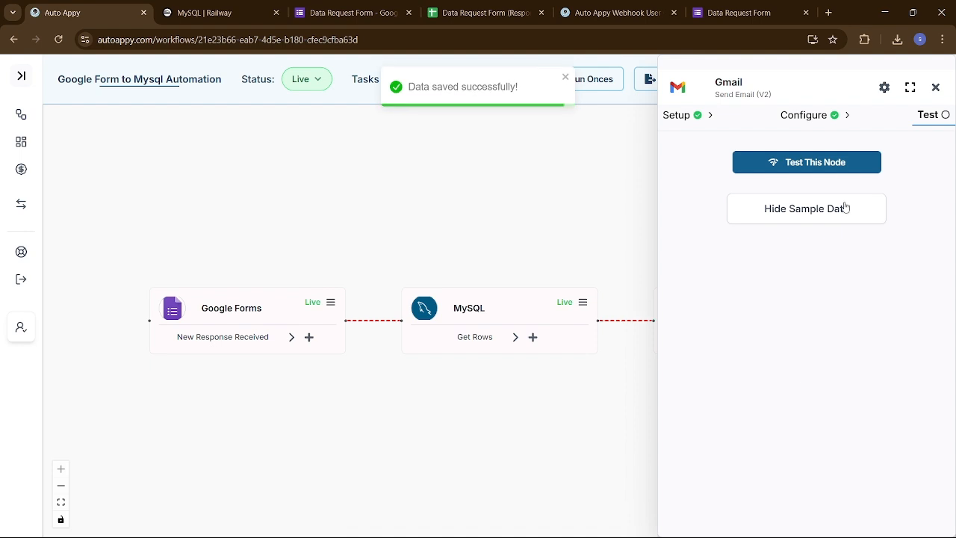
# - Test the Gmail step and display the sent message's sample data
pyautogui.click(831, 165)
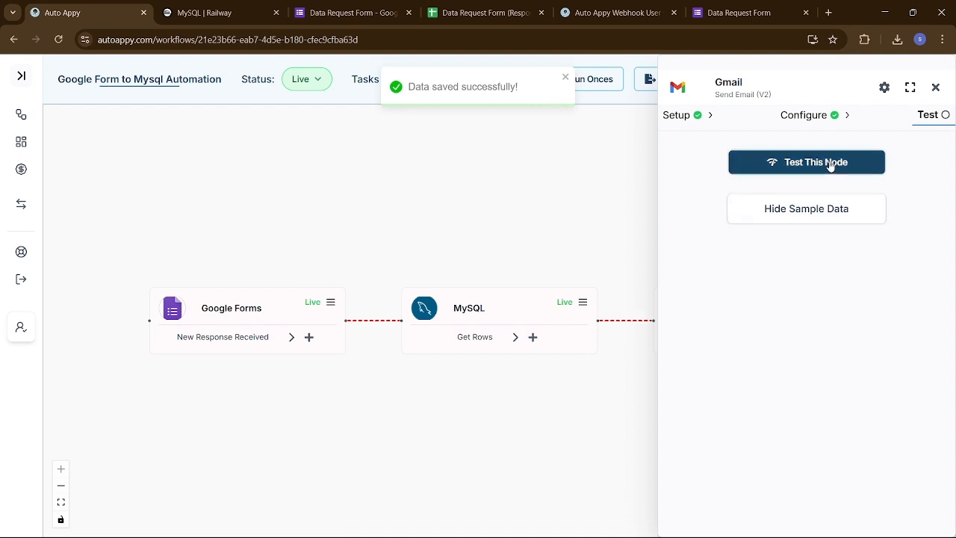
pyautogui.click(821, 214)
pyautogui.click(822, 215)
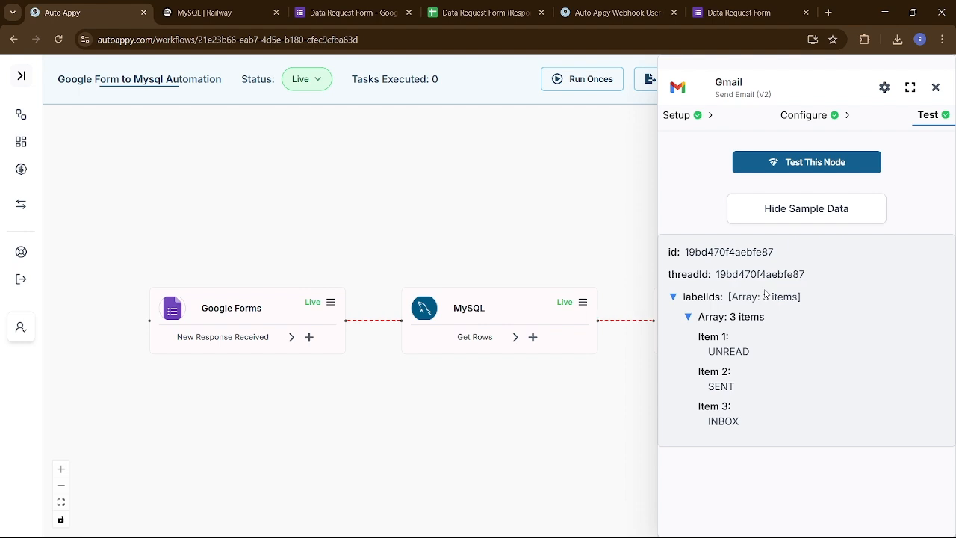
# - Open Gmail in a new tab and read the 'Here is the User Summary You Requested for' email
pyautogui.click(830, 12)
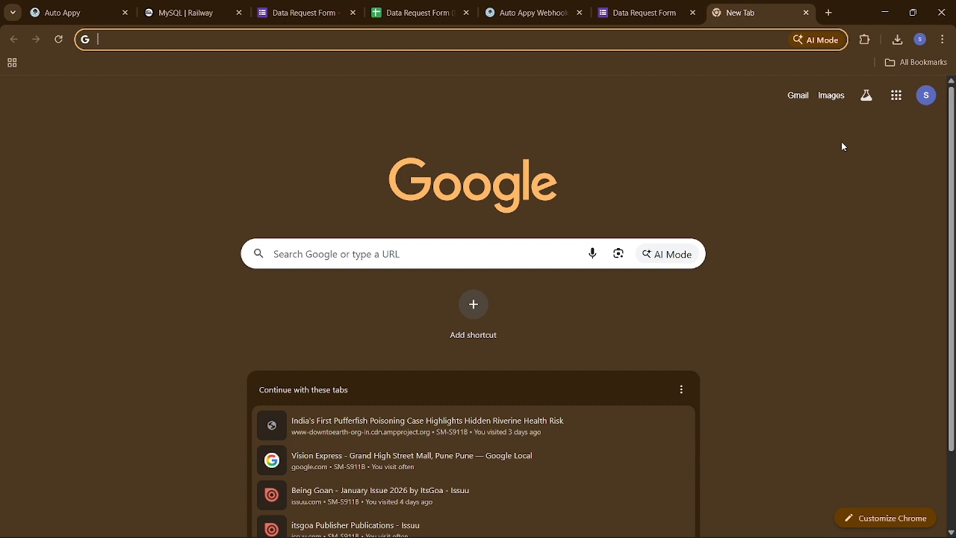
pyautogui.click(896, 96)
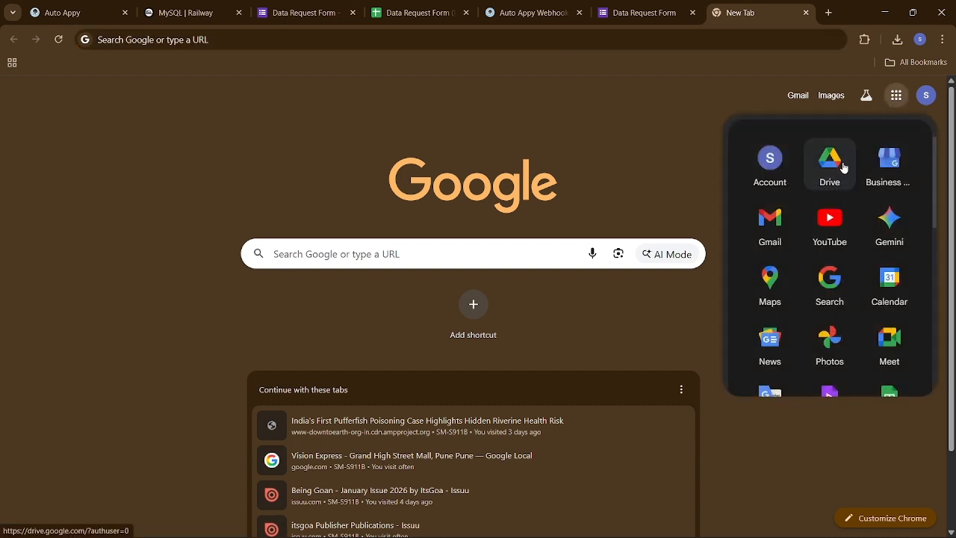
pyautogui.click(763, 234)
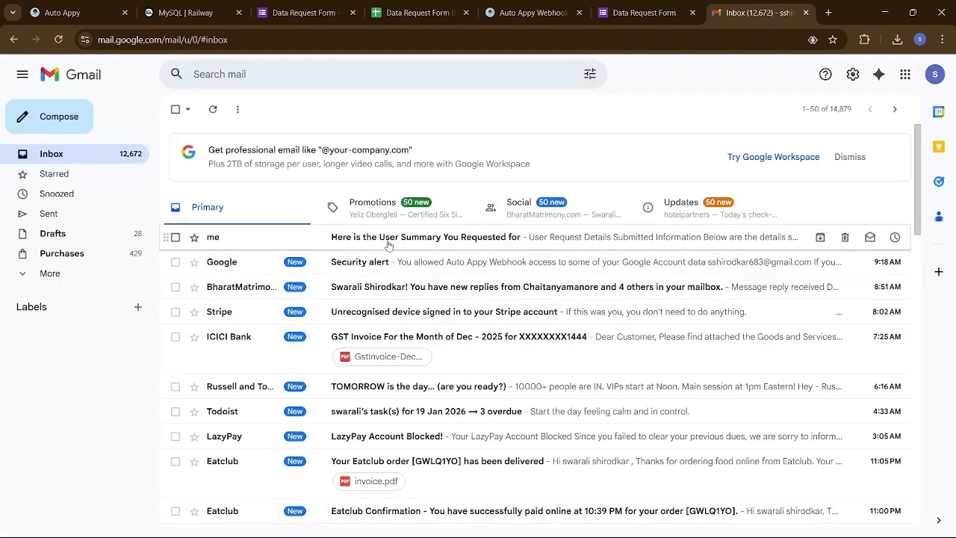
pyautogui.click(388, 246)
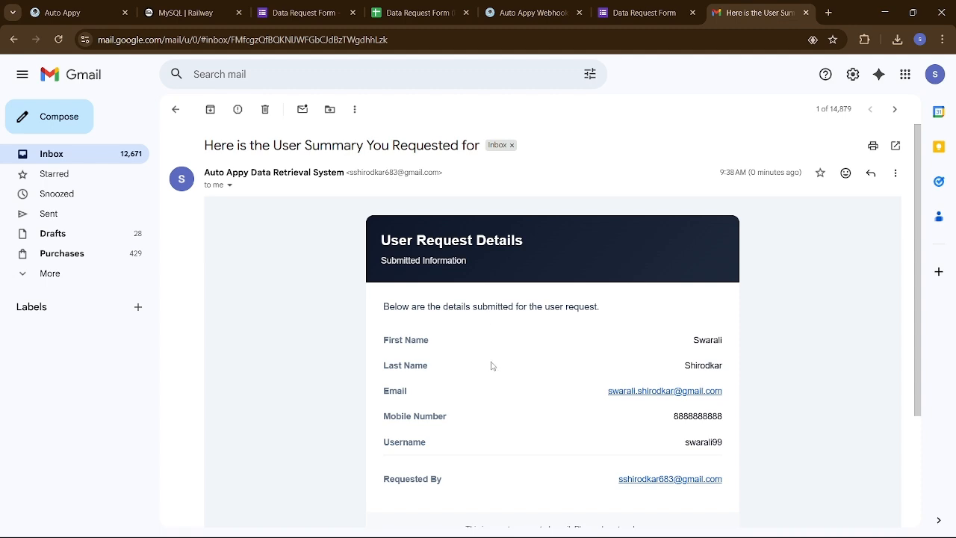
pyautogui.scroll(-1, 523, 393)
pyautogui.scroll(-1, 522, 394)
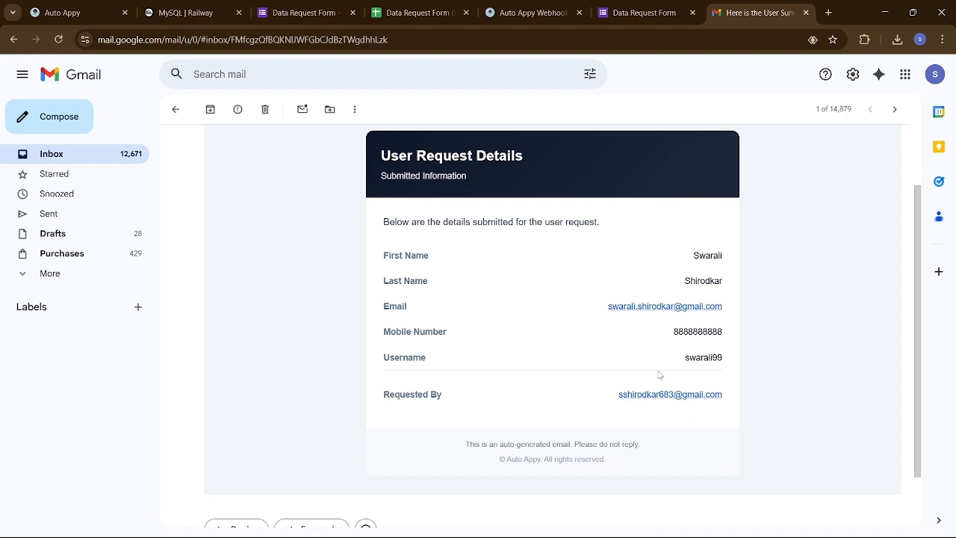
pyautogui.scroll(2, 585, 316)
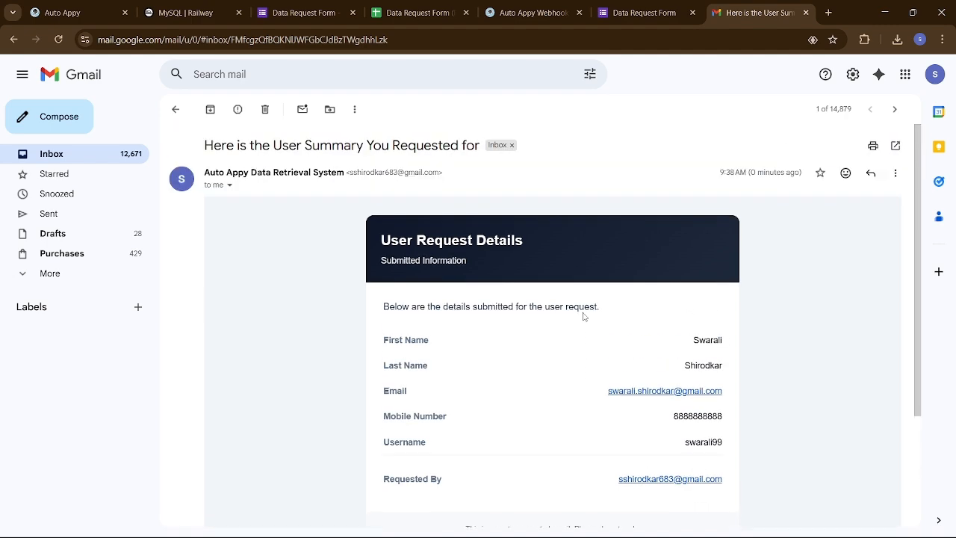
pyautogui.scroll(-2, 585, 316)
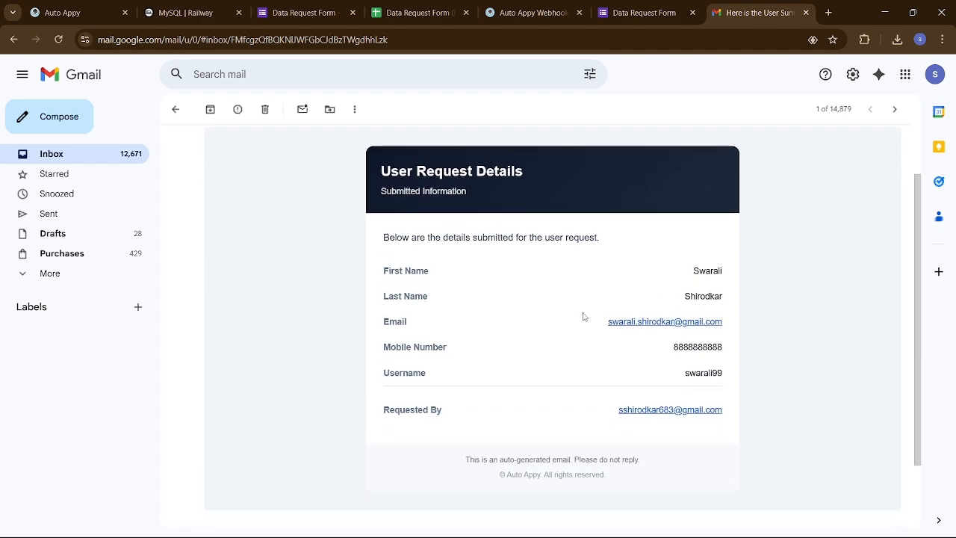